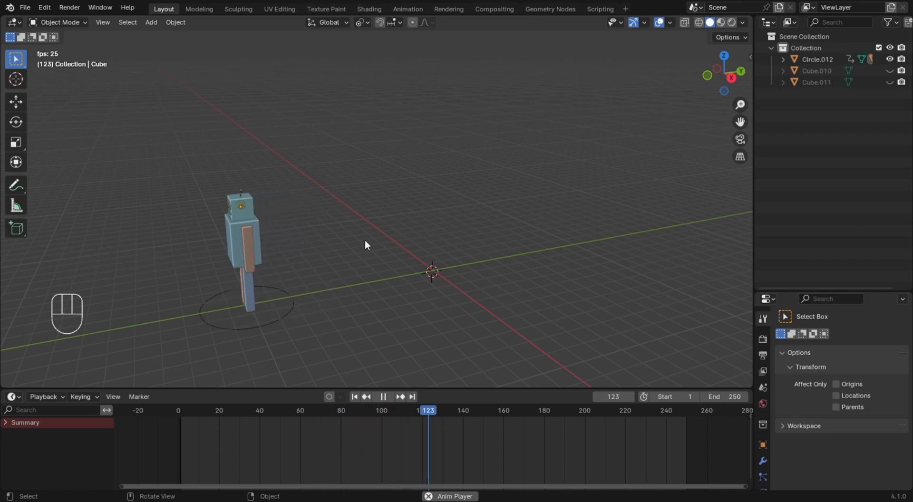
# Play the walking character's animation from its first frame and examine the motion from different angles.
pyautogui.press('space')
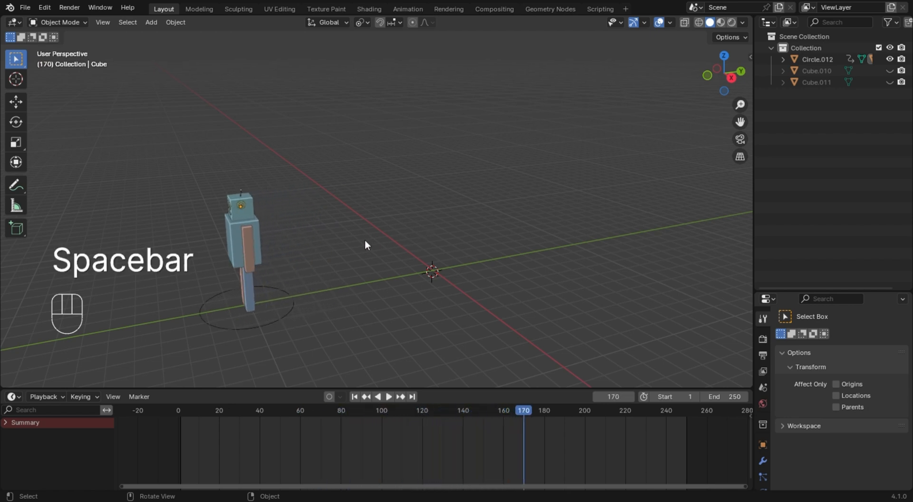
pyautogui.click(180, 412)
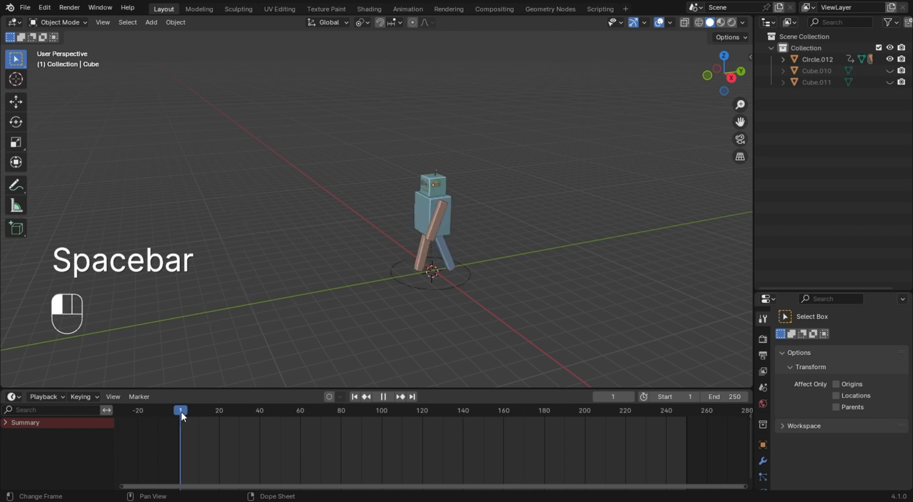
pyautogui.press('space')
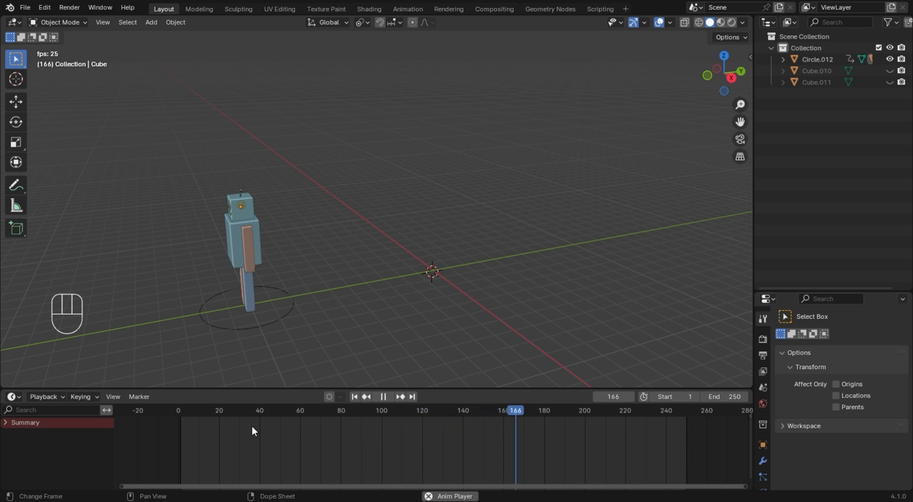
pyautogui.press('space')
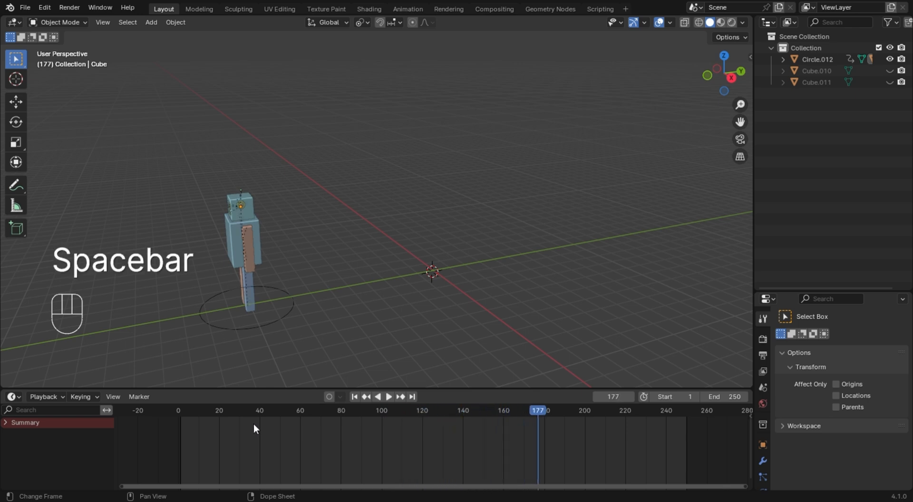
pyautogui.click(180, 418)
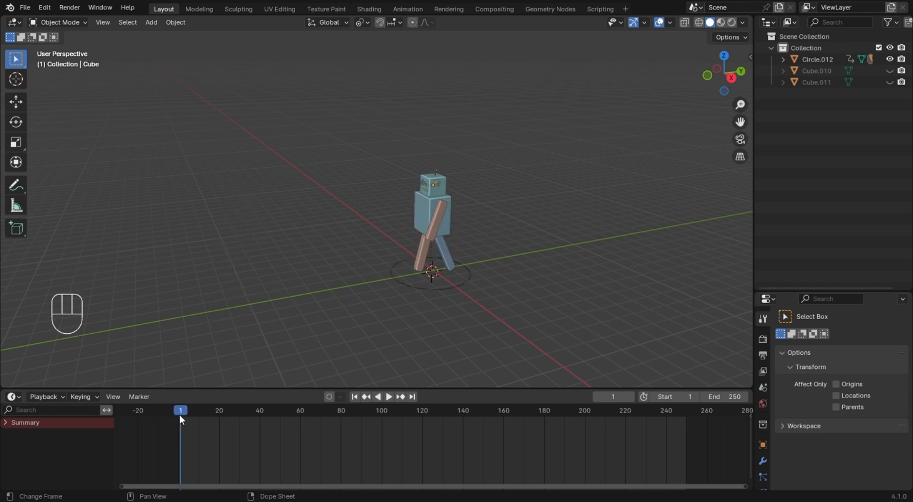
pyautogui.moveTo(291, 311); pyautogui.dragTo(328, 181, button='middle')
pyautogui.scroll(3, 389, 205)
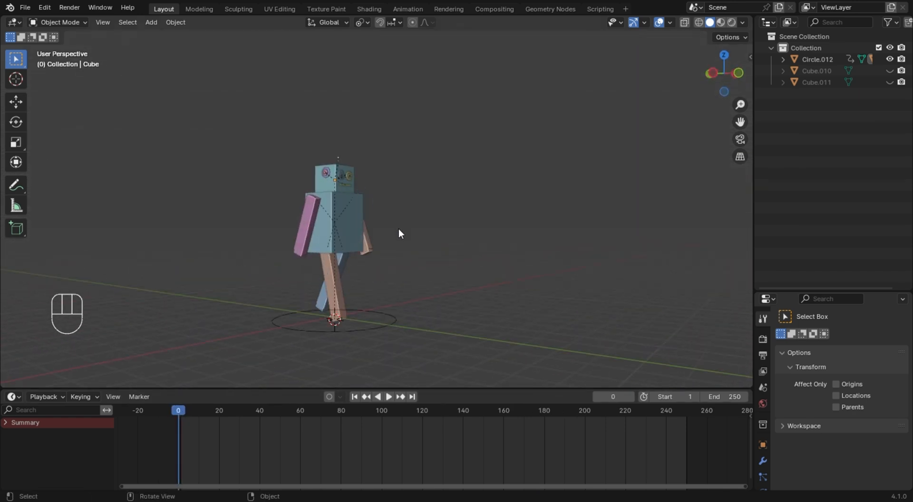
pyautogui.press('space')
pyautogui.scroll(-2, 441, 241)
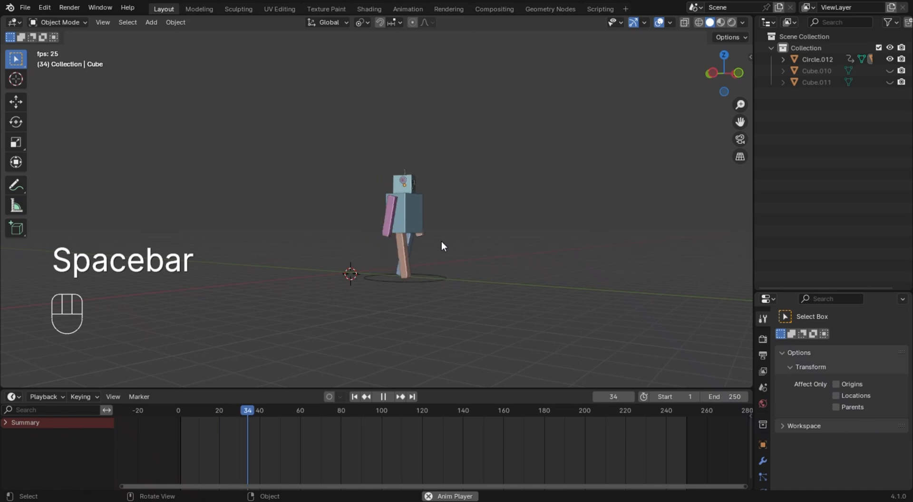
pyautogui.scroll(4, 469, 158)
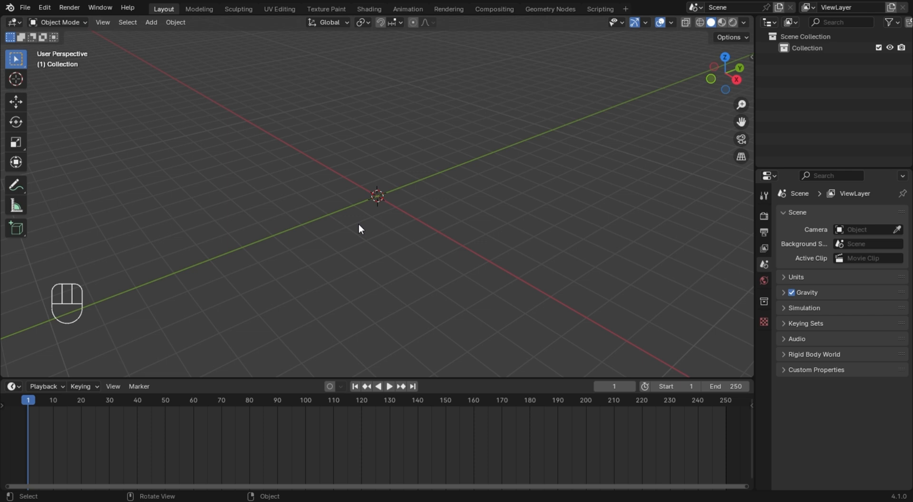
# Add a cube mesh at the origin and set the viewport shading colour to Random.
pyautogui.hotkey('shift', 'a')
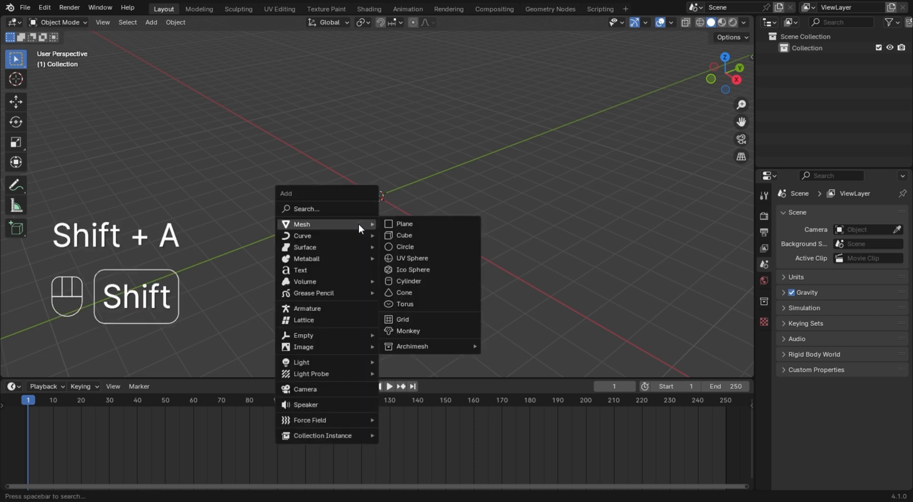
pyautogui.click(406, 237)
pyautogui.moveTo(430, 230)
pyautogui.mouseDown(button='middle')
pyautogui.moveTo(436, 216)
pyautogui.moveTo(372, 214)
pyautogui.moveTo(437, 217)
pyautogui.mouseUp(button='middle')
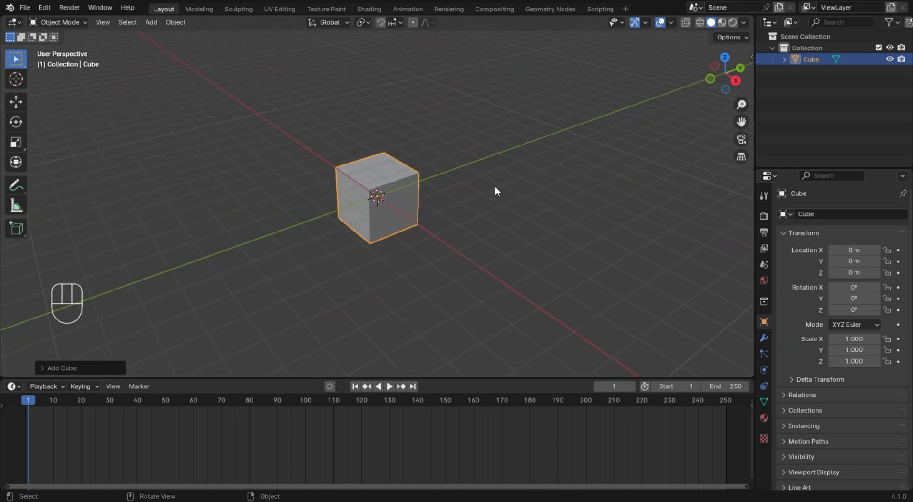
pyautogui.click(742, 22)
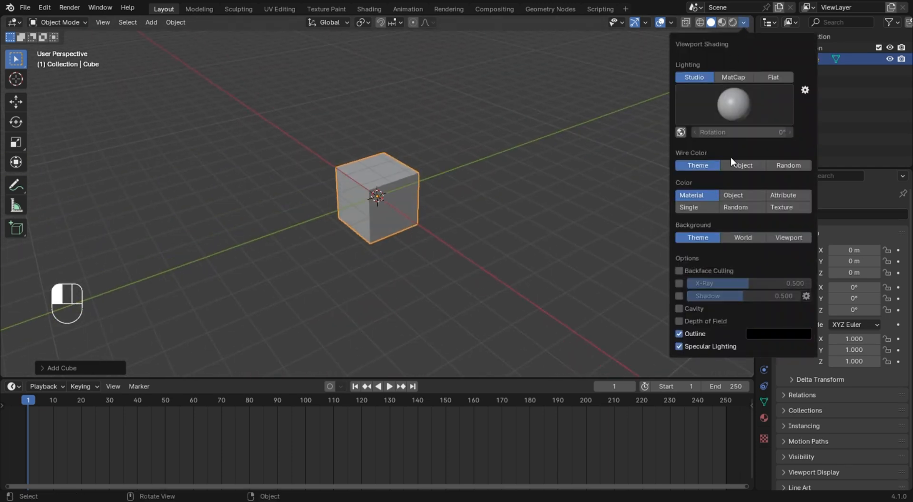
pyautogui.click(740, 207)
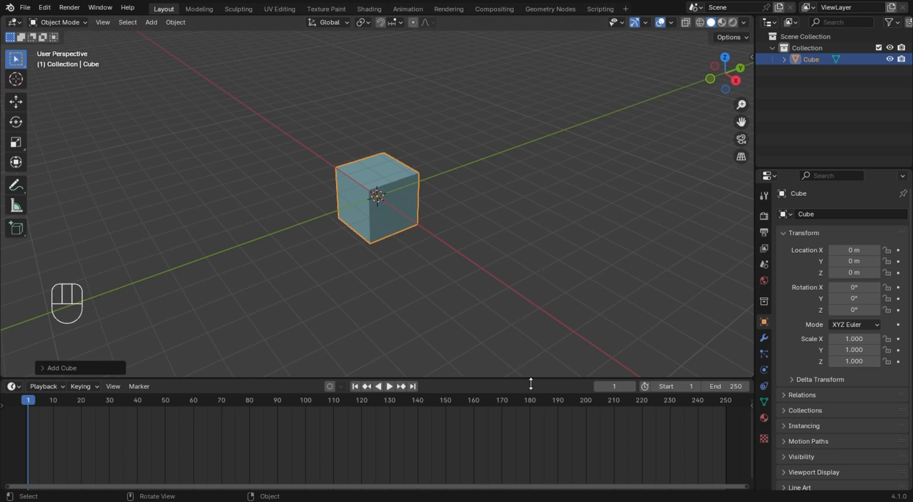
pyautogui.moveTo(527, 378); pyautogui.dragTo(530, 388)
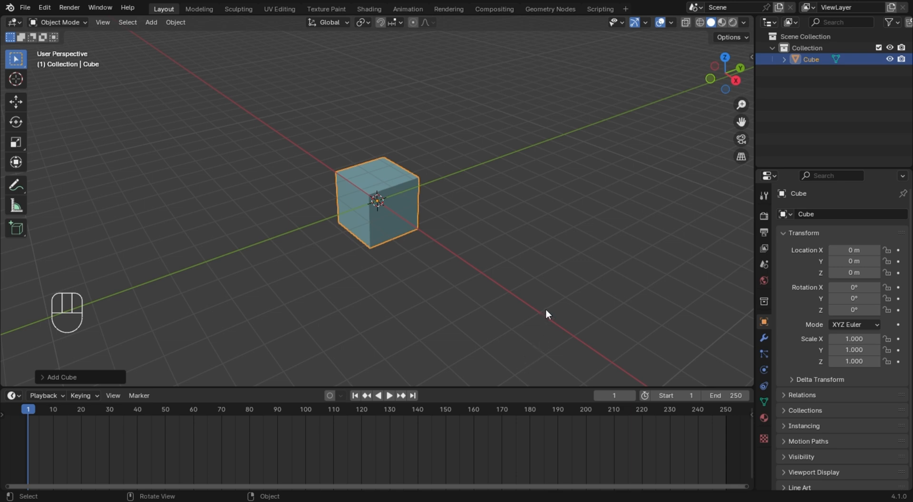
# Insert a Location keyframe for the cube at frame 1.
pyautogui.moveTo(546, 309); pyautogui.dragTo(510, 289, button='middle')
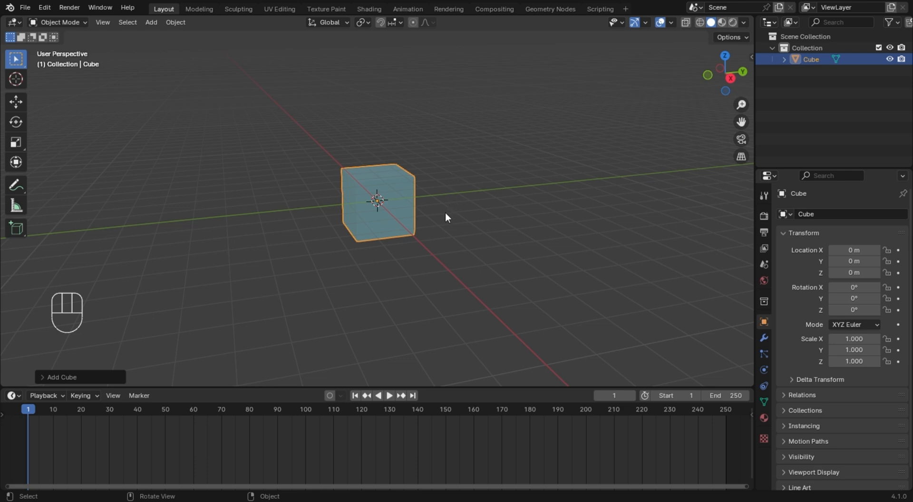
pyautogui.press('k')
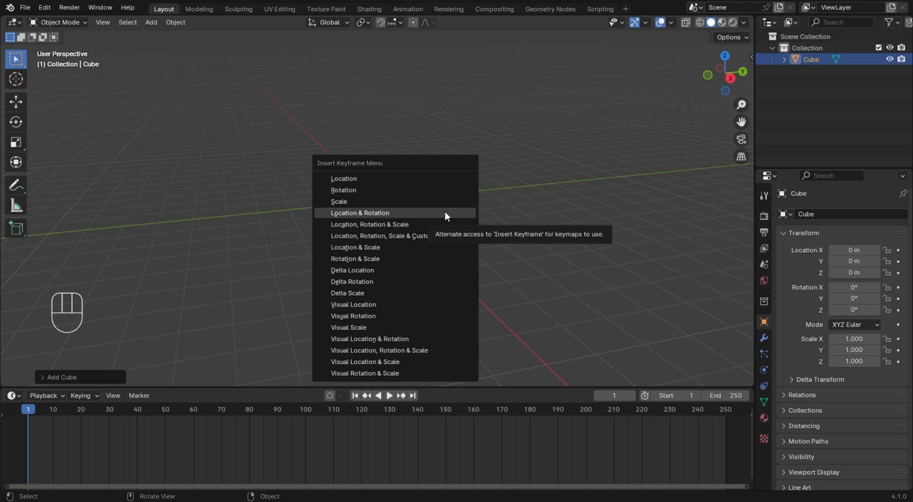
pyautogui.click(426, 180)
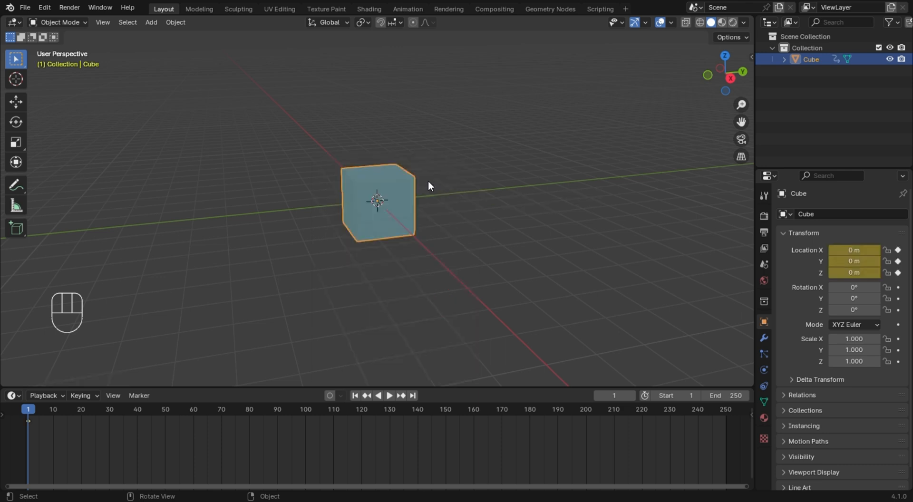
# At frame 30, move the cube about -17.35 m along the global Y axis and insert a Location keyframe.
pyautogui.scroll(-8, 474, 250)
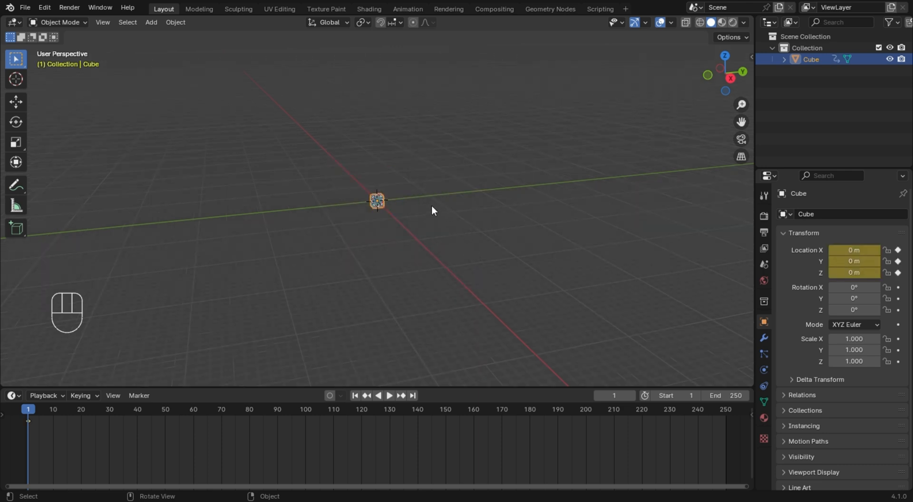
pyautogui.scroll(5, 434, 205)
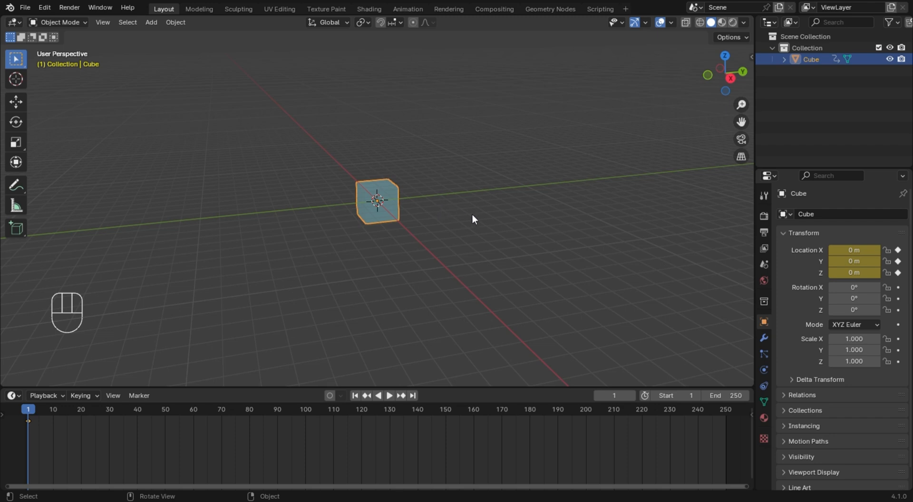
pyautogui.keyDown('shift'); pyautogui.moveTo(452, 224); pyautogui.dragTo(558, 224, button='middle'); pyautogui.keyUp('shift')
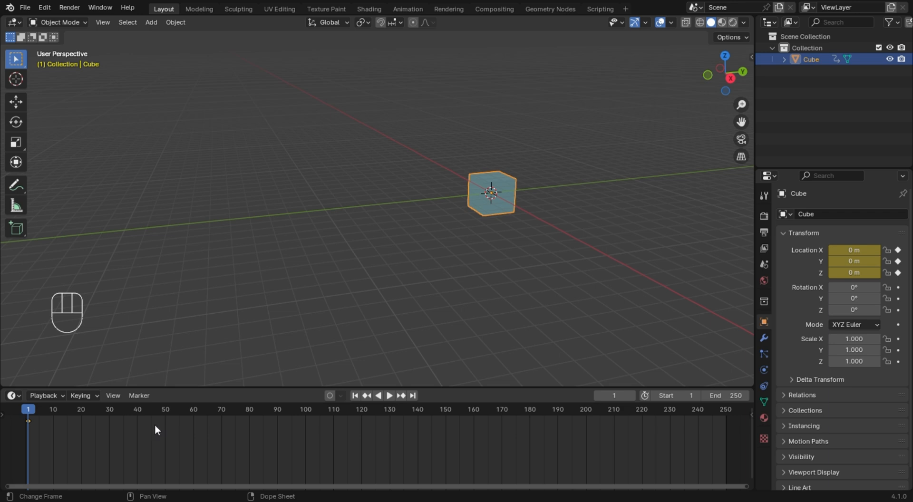
pyautogui.click(109, 413)
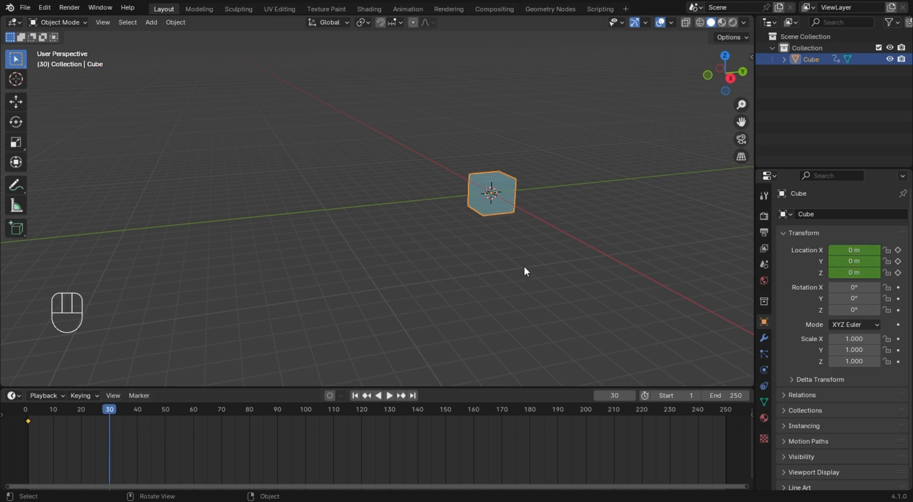
pyautogui.press('g')
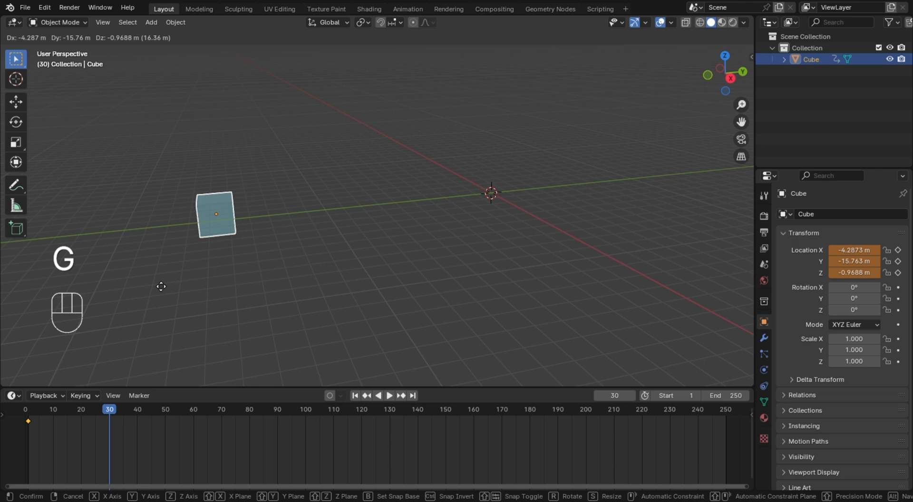
pyautogui.press('y')
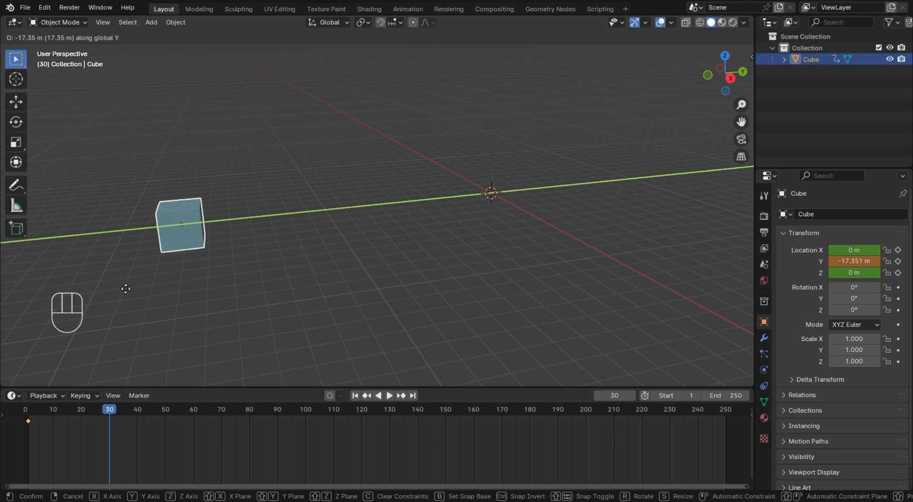
pyautogui.click(125, 288)
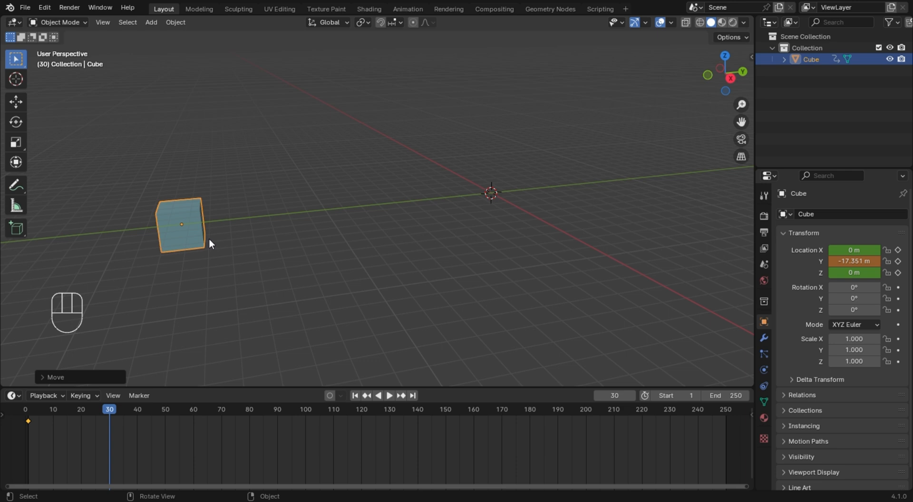
pyautogui.press('k')
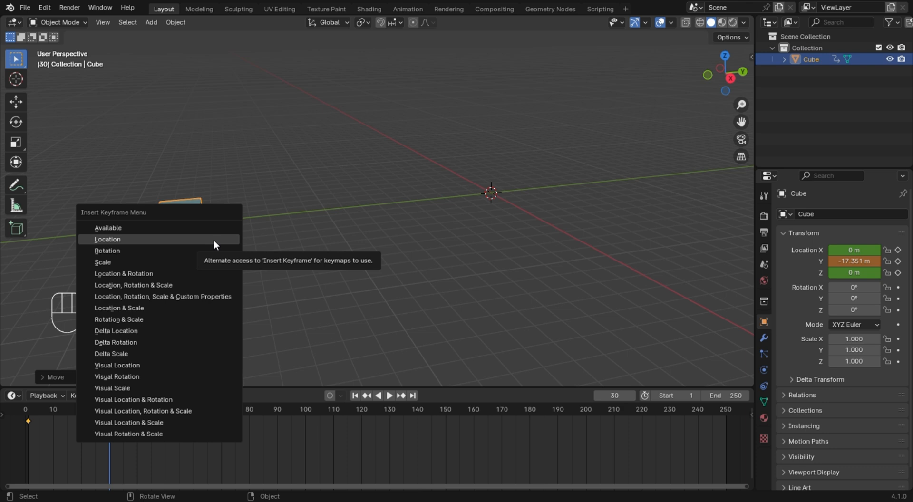
pyautogui.click(212, 239)
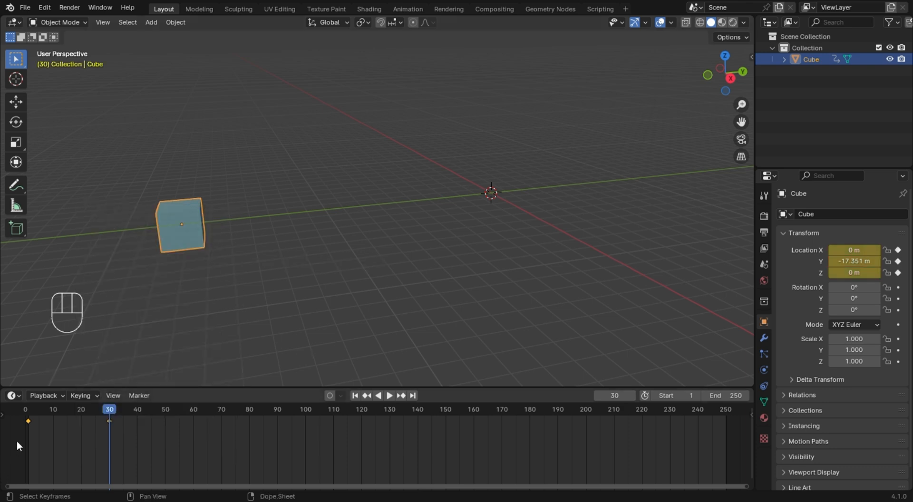
# Play the cube's animation from frame 1, stop it and return the playhead to frame 2.
pyautogui.click(29, 410)
pyautogui.press('space')
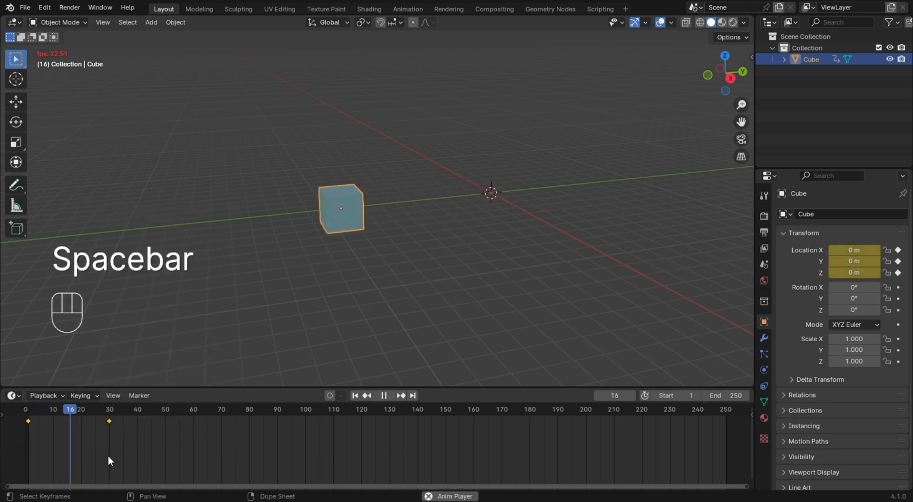
pyautogui.press('space')
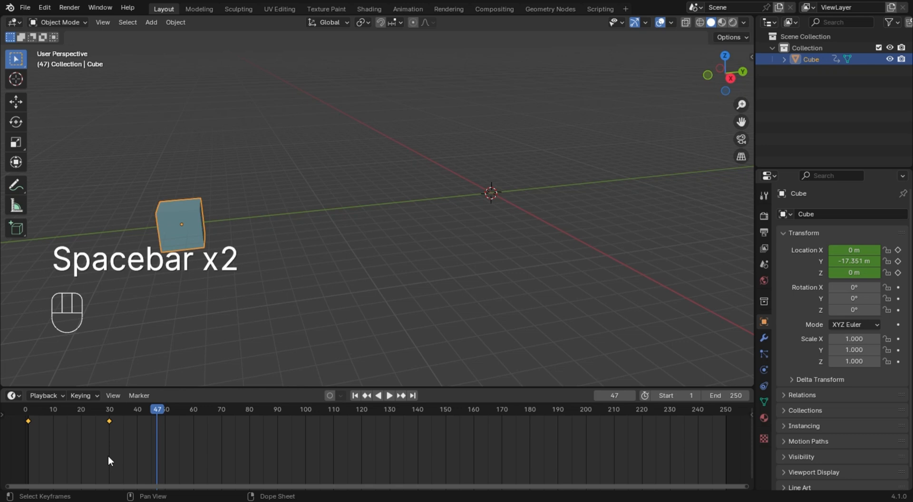
pyautogui.click(29, 412)
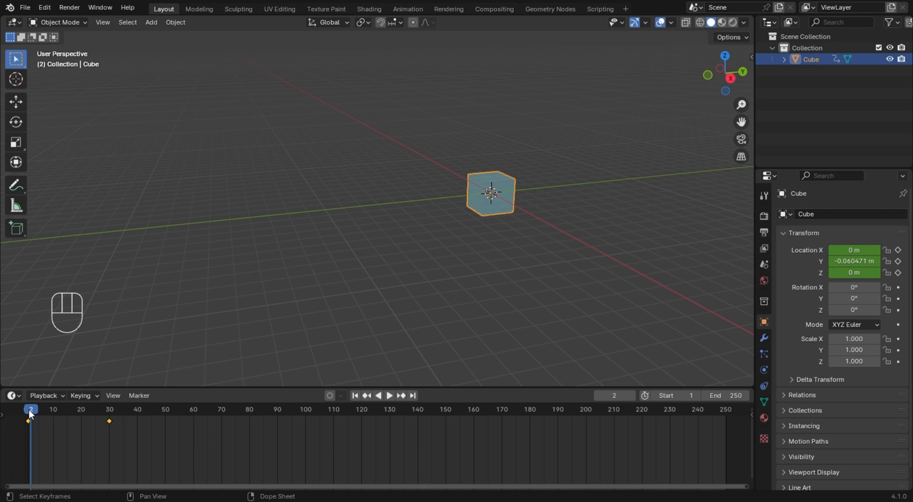
# Delete both of the cube's keyframes at frames 1 and 30 and deselect the cube.
pyautogui.moveTo(146, 439); pyautogui.dragTo(22, 405)
pyautogui.press('x')
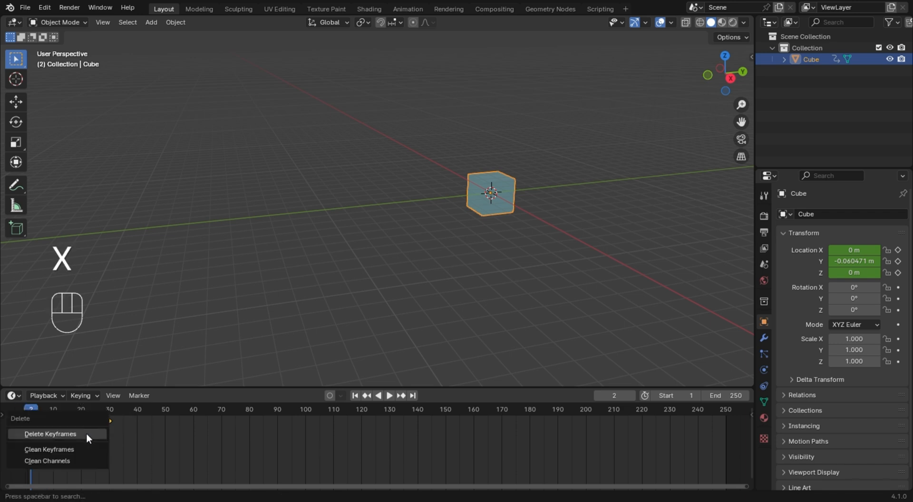
pyautogui.click(86, 433)
pyautogui.click(402, 264)
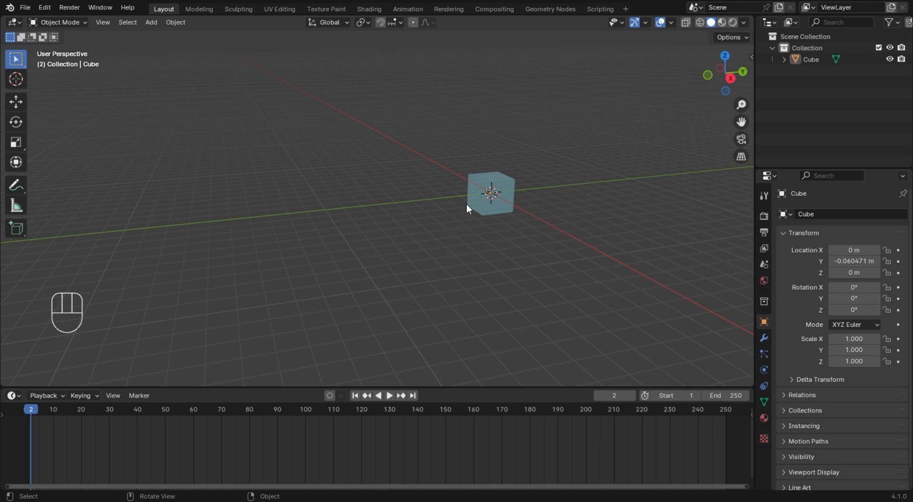
# Select the cube and insert a Location keyframe for it at frame 2.
pyautogui.click(476, 193)
pyautogui.scroll(1, 512, 229)
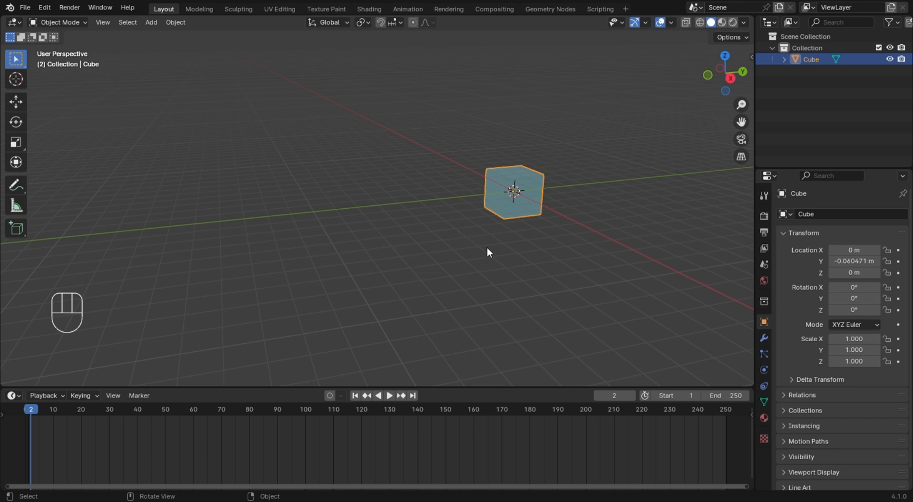
pyautogui.click(509, 238)
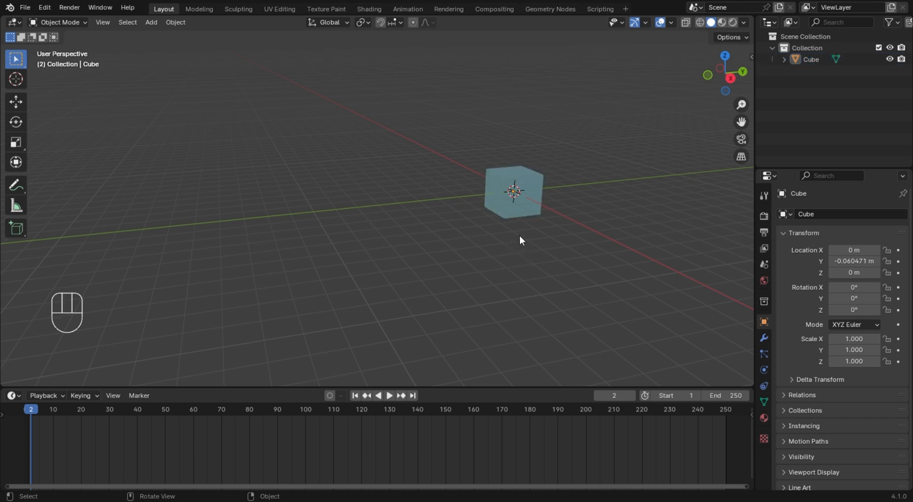
pyautogui.click(511, 209)
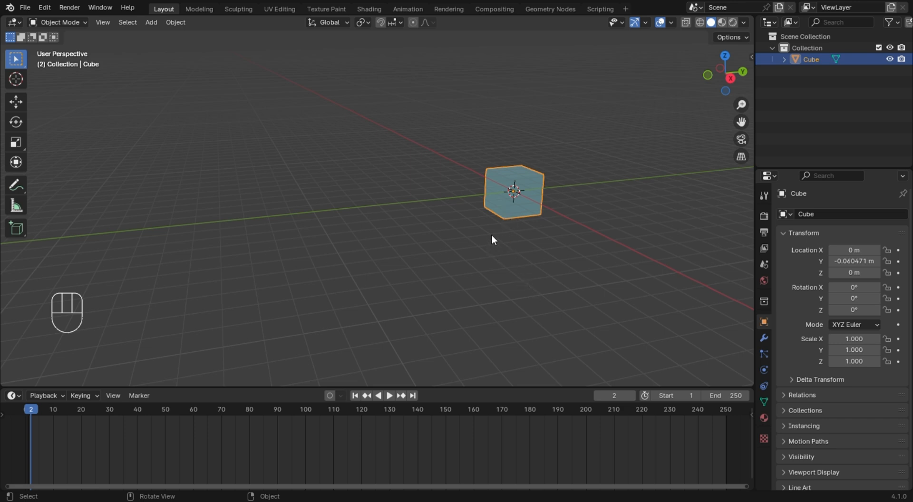
pyautogui.press('k')
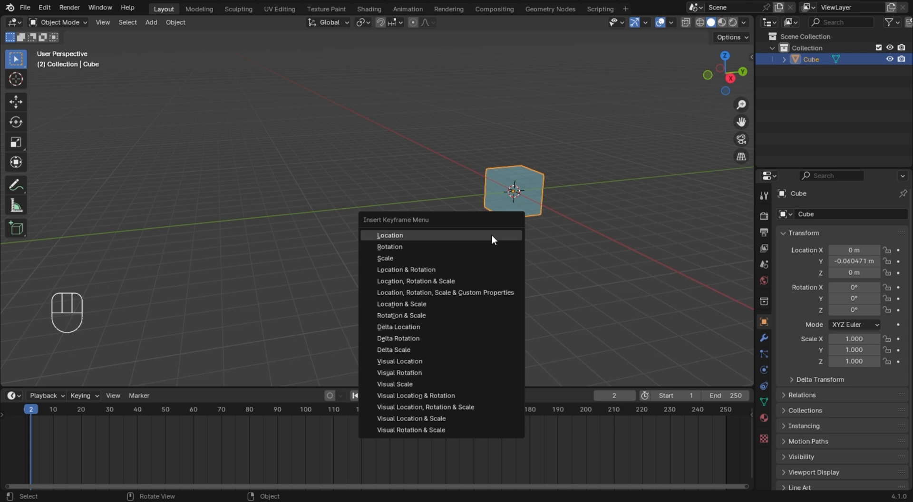
pyautogui.click(491, 235)
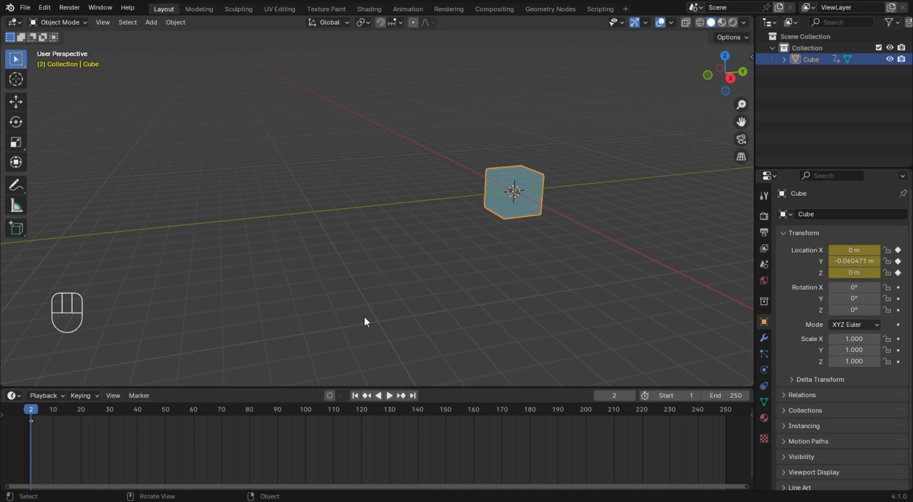
# At frame 80, move the cube about -24.33 m along the global Y axis without inserting a keyframe.
pyautogui.scroll(-3, 358, 283)
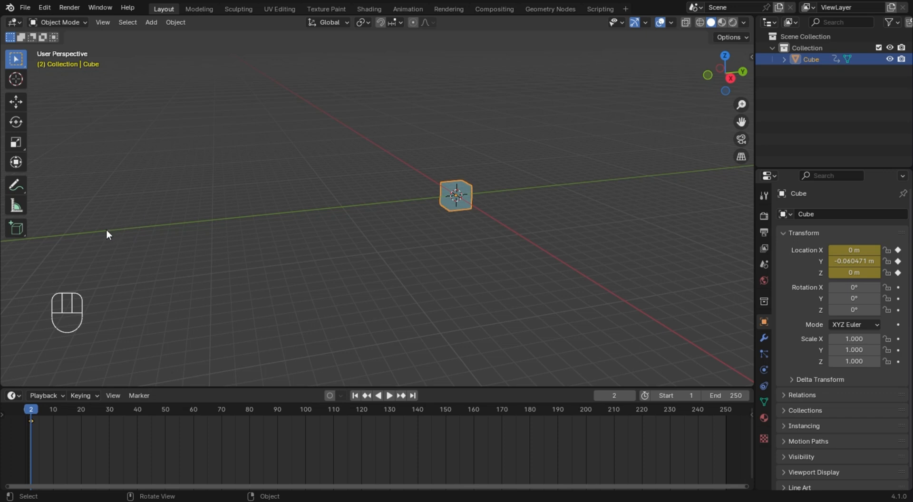
pyautogui.click(249, 411)
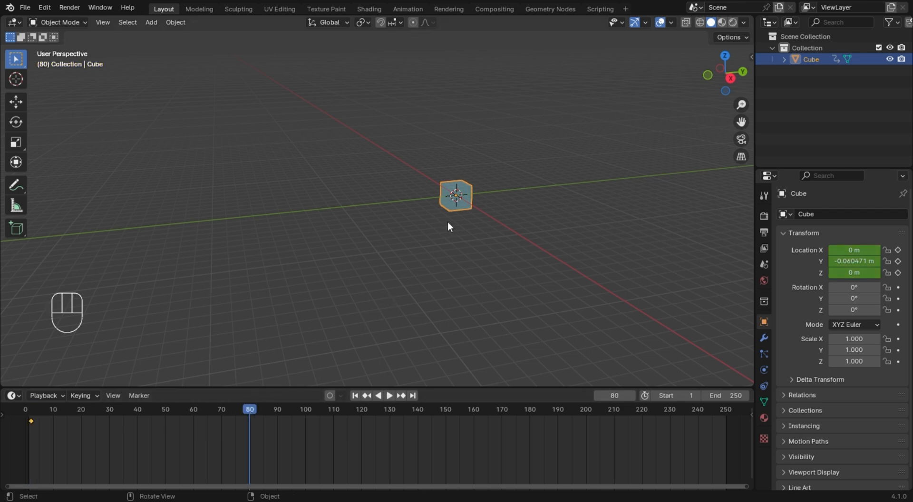
pyautogui.press('g')
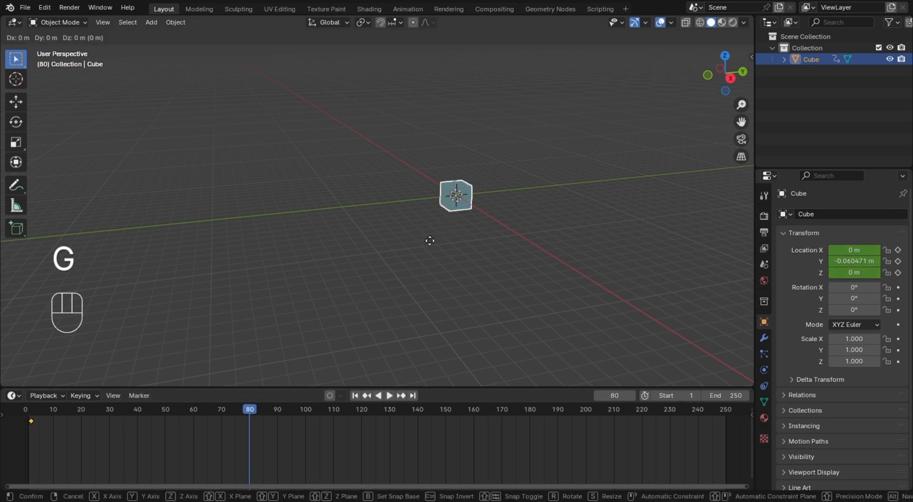
pyautogui.press('y')
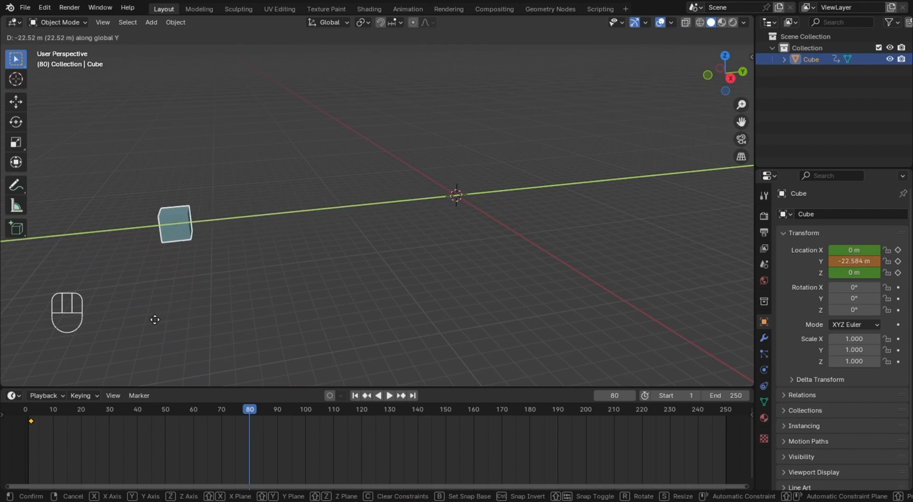
pyautogui.click(129, 328)
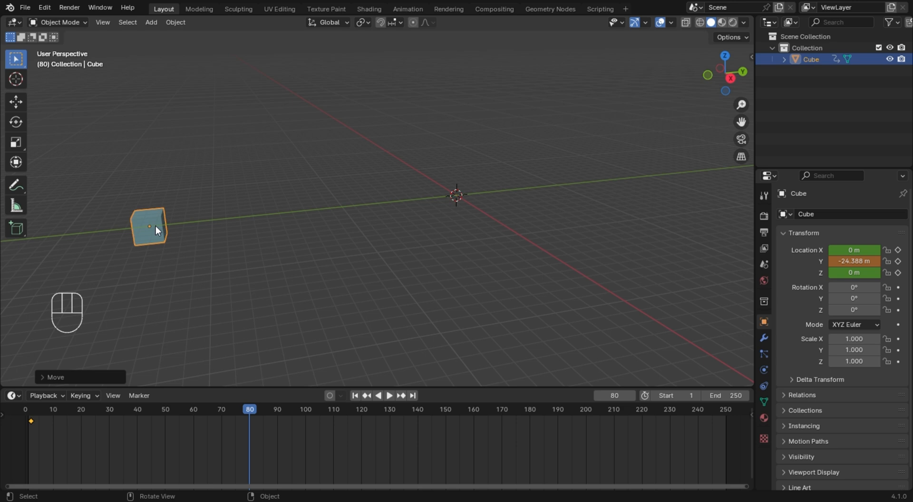
# Play the animation from frame 2 to check the unkeyed move, and stop the playback.
pyautogui.click(30, 409)
pyautogui.press('space')
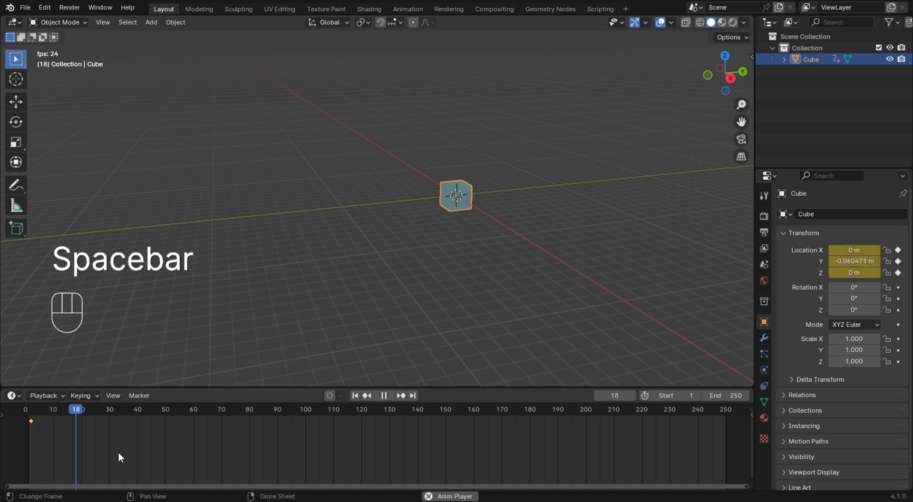
pyautogui.press('space')
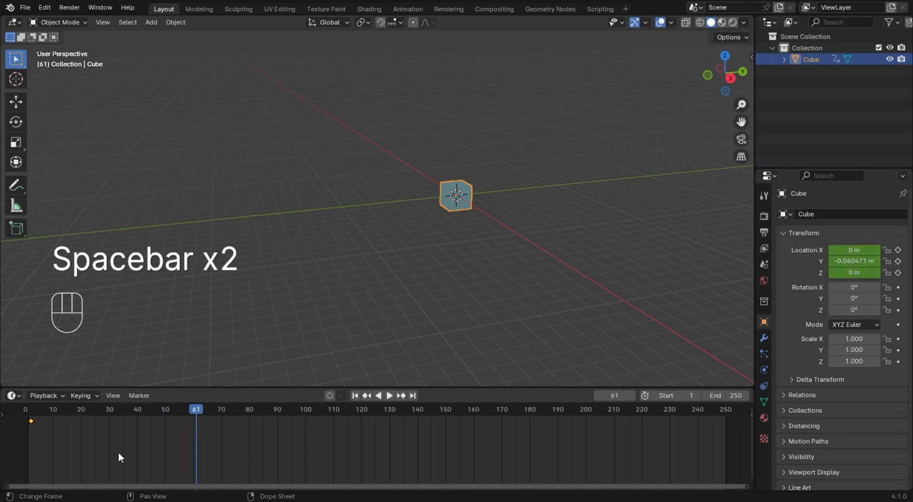
# At frame 79, move the cube about -26.17 m along the global Y axis and insert a Location keyframe.
pyautogui.click(247, 412)
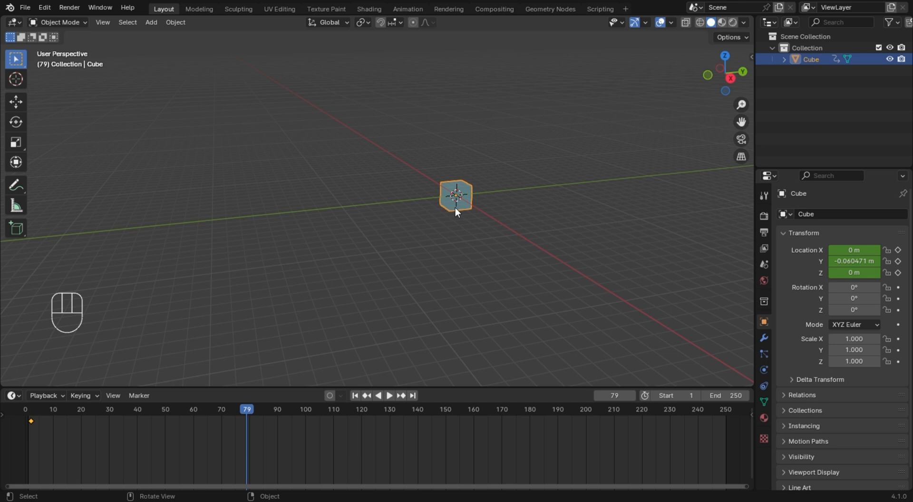
pyautogui.press('g')
pyautogui.press('y')
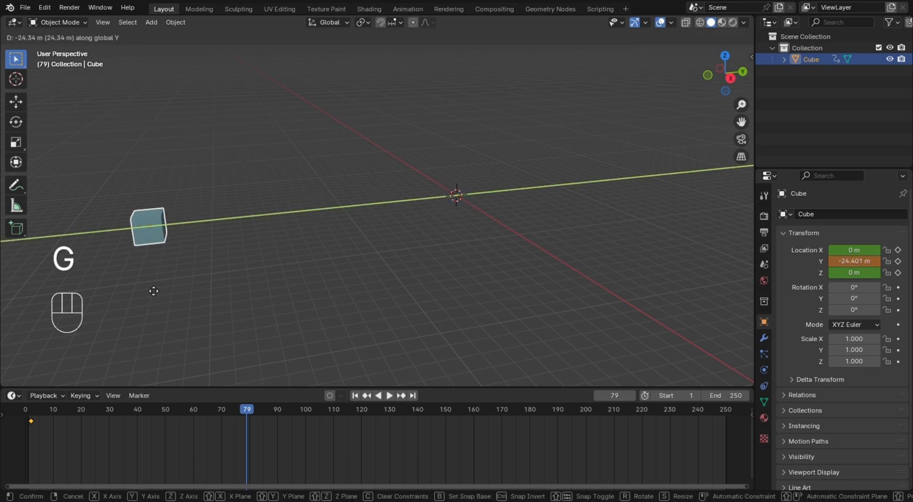
pyautogui.click(126, 289)
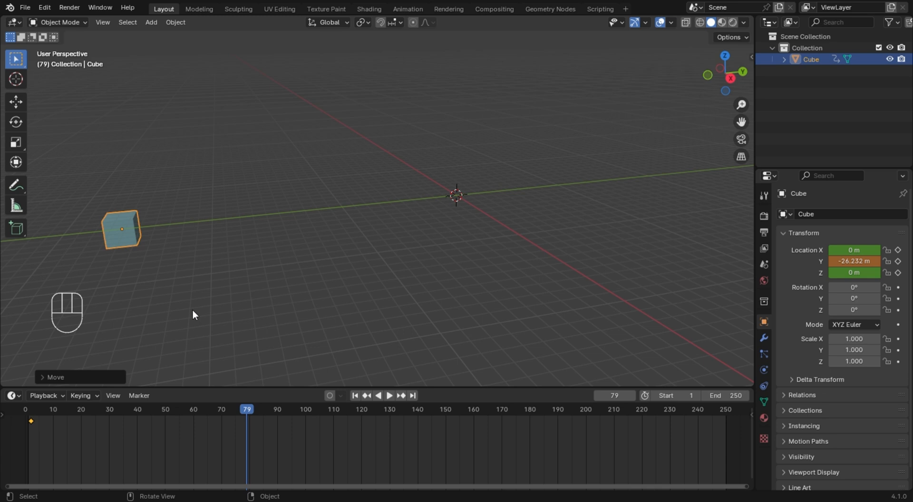
pyautogui.press('k')
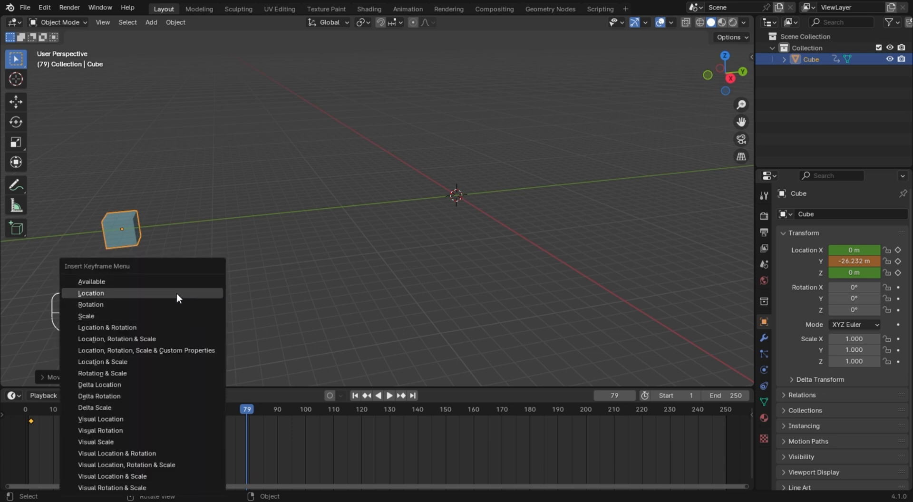
pyautogui.click(176, 292)
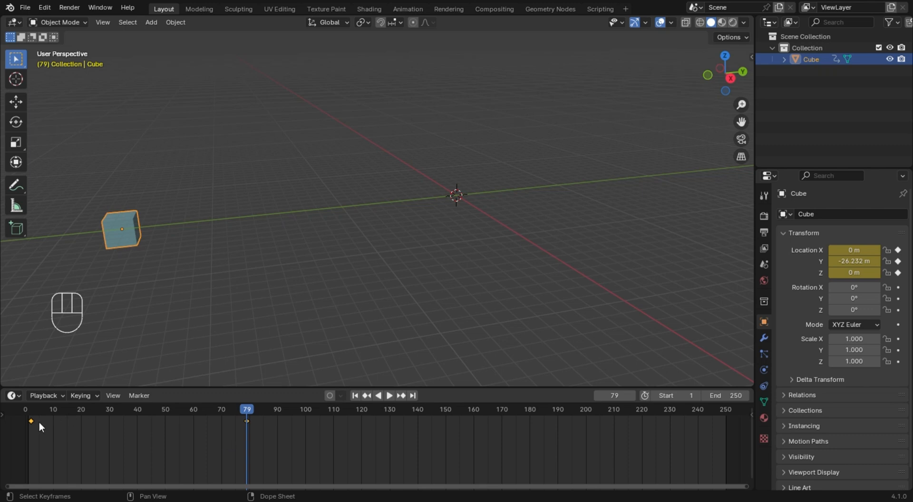
# Play the cube's location animation from frame 2, stop it and return the playhead to frame 2.
pyautogui.click(28, 412)
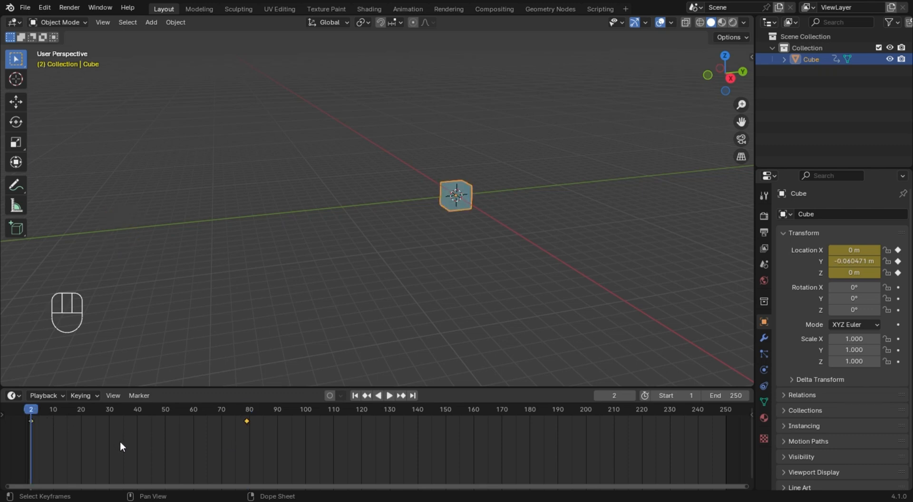
pyautogui.press('space')
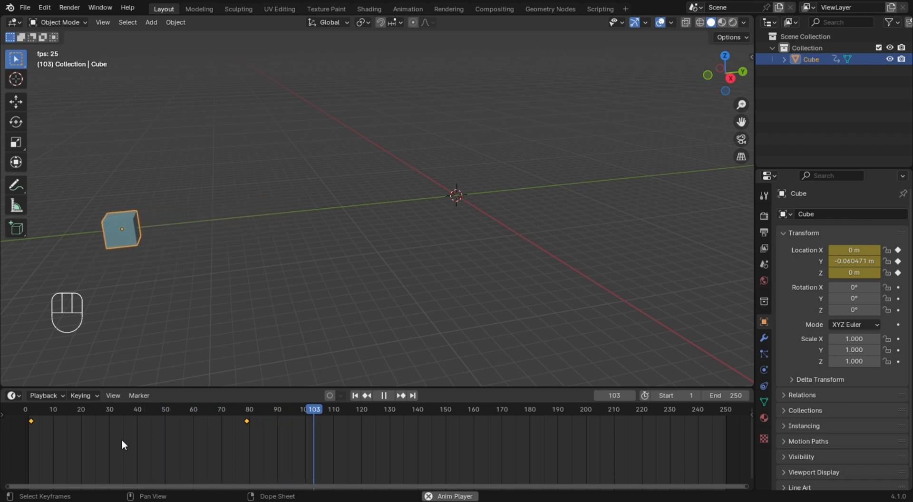
pyautogui.press('space')
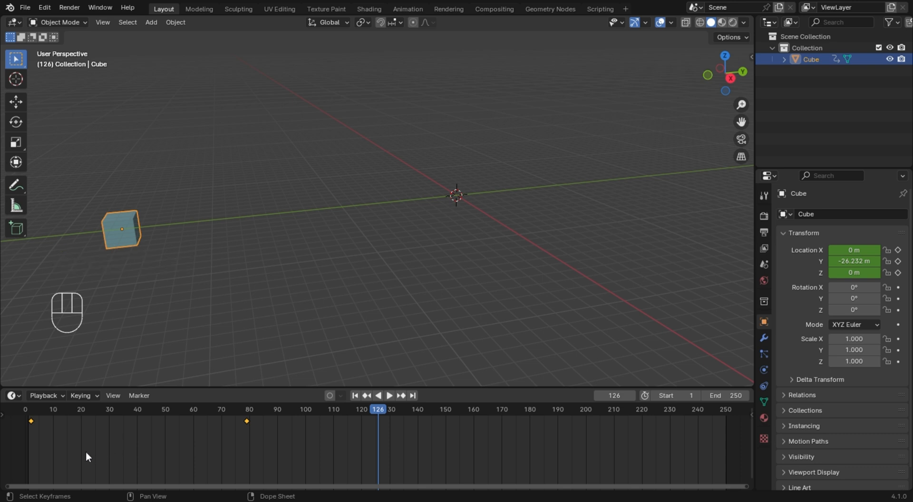
pyautogui.click(32, 418)
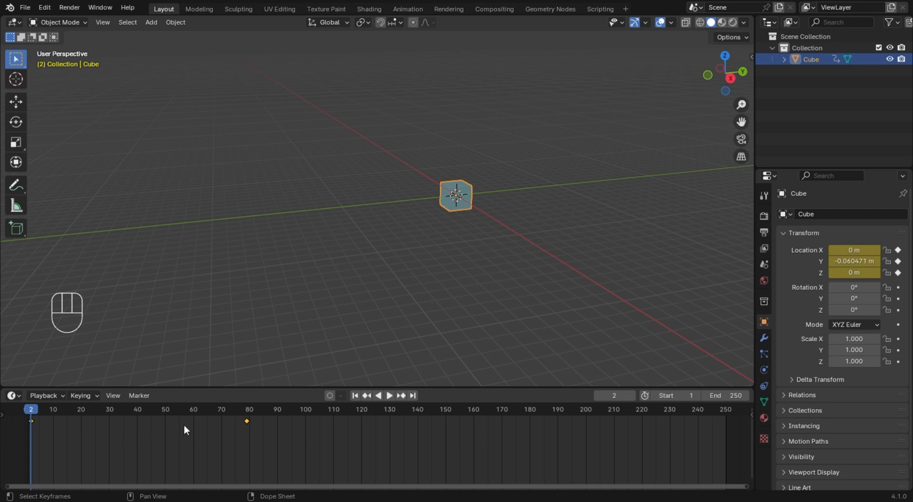
# Delete both of the cube's Location keyframes at frames 2 and 79.
pyautogui.moveTo(281, 454); pyautogui.dragTo(5, 404)
pyautogui.press('x')
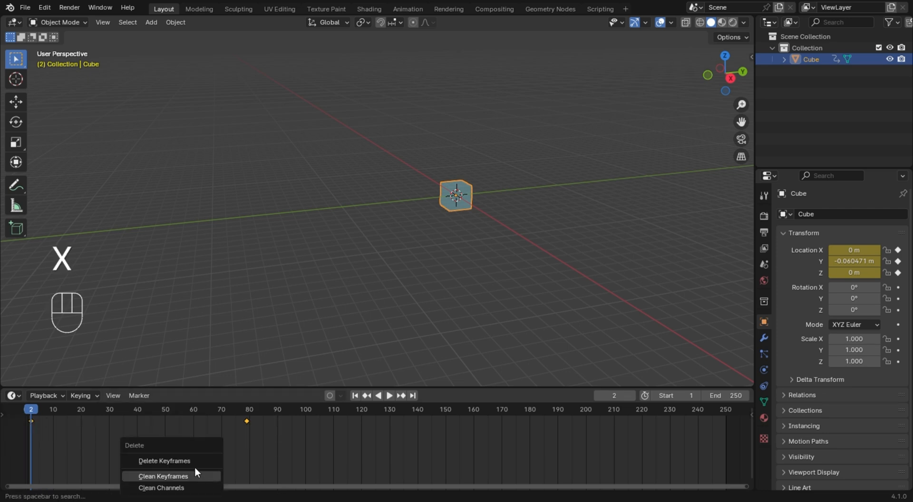
pyautogui.click(193, 459)
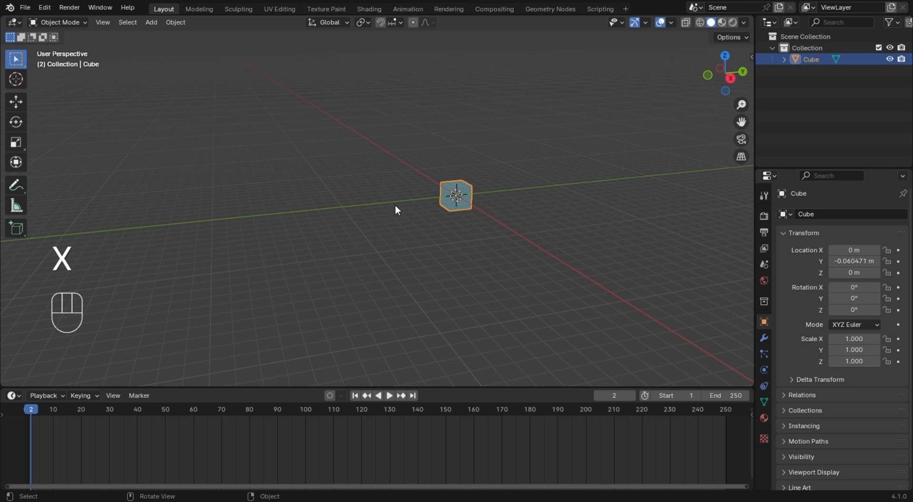
pyautogui.scroll(7, 491, 159)
pyautogui.keyDown('shift'); pyautogui.moveTo(486, 184); pyautogui.dragTo(244, 216, button='middle'); pyautogui.keyUp('shift')
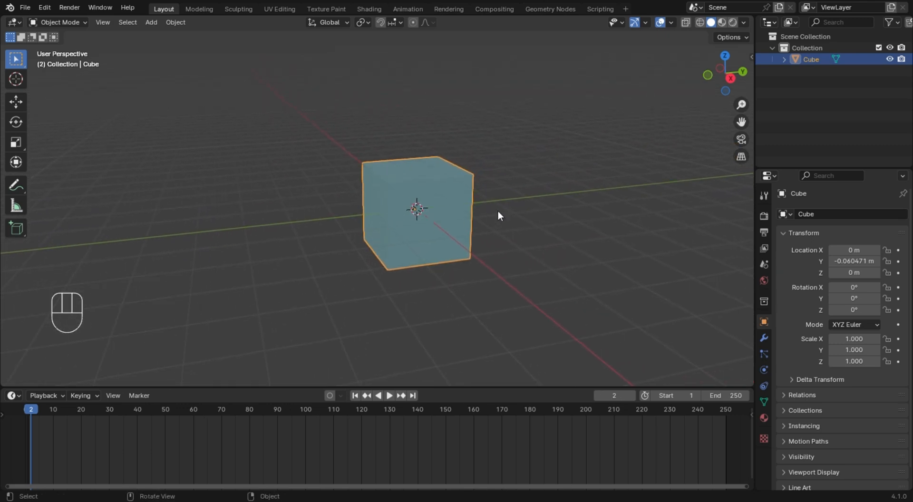
pyautogui.click(510, 209)
pyautogui.moveTo(511, 209)
pyautogui.mouseDown(button='middle')
pyautogui.moveTo(518, 215)
pyautogui.moveTo(383, 215)
pyautogui.moveTo(521, 219)
pyautogui.mouseUp(button='middle')
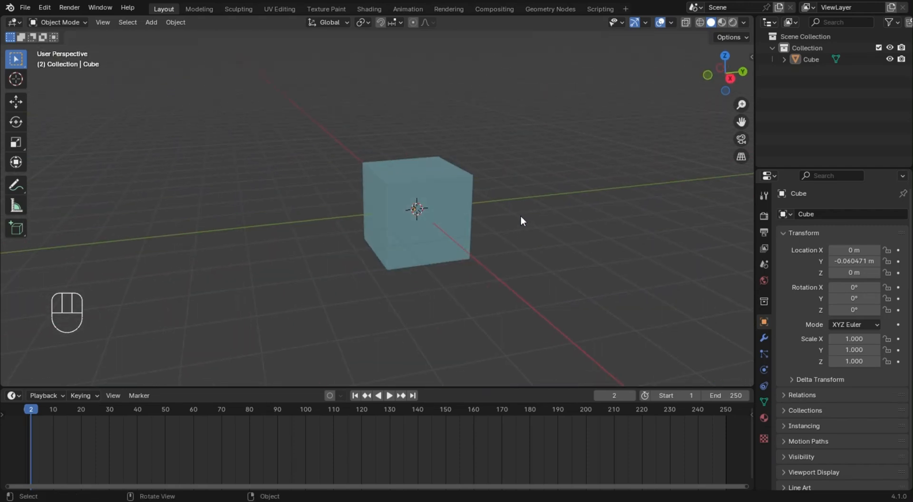
pyautogui.click(447, 230)
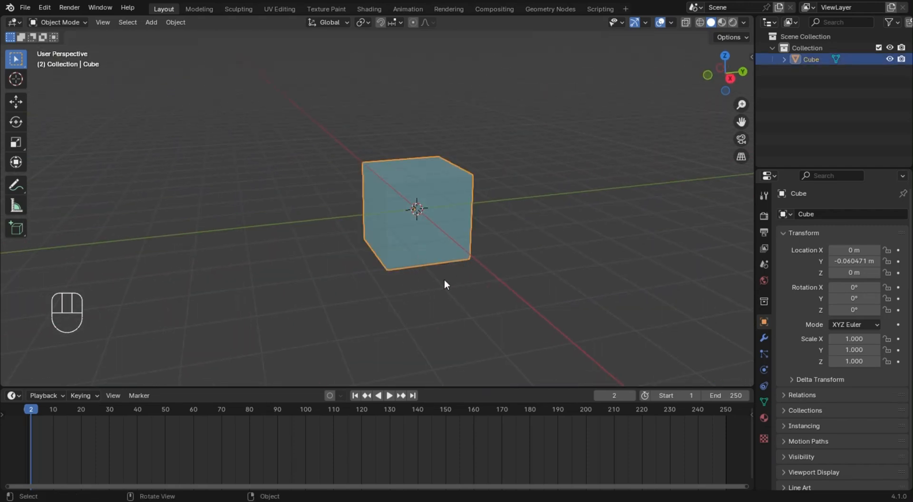
# Try to insert a Rotation keyframe for the cube at frame 0.
pyautogui.moveTo(28, 412); pyautogui.dragTo(16, 413)
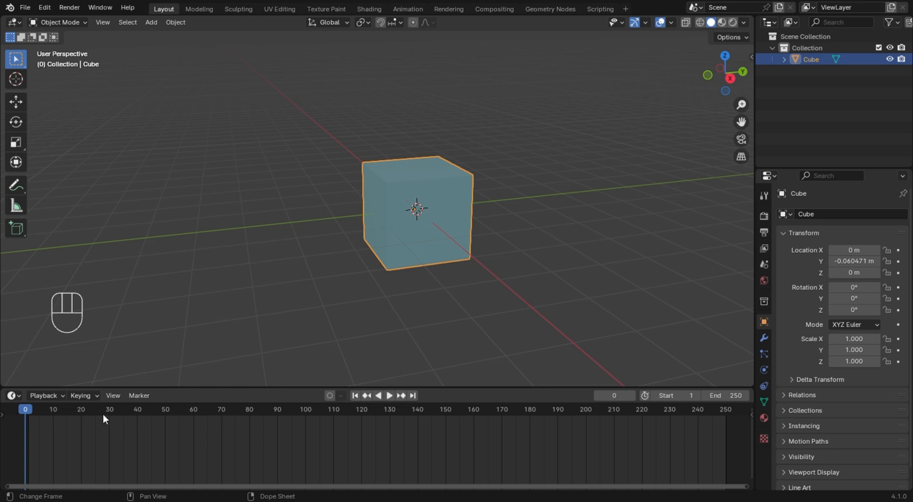
pyautogui.press('k')
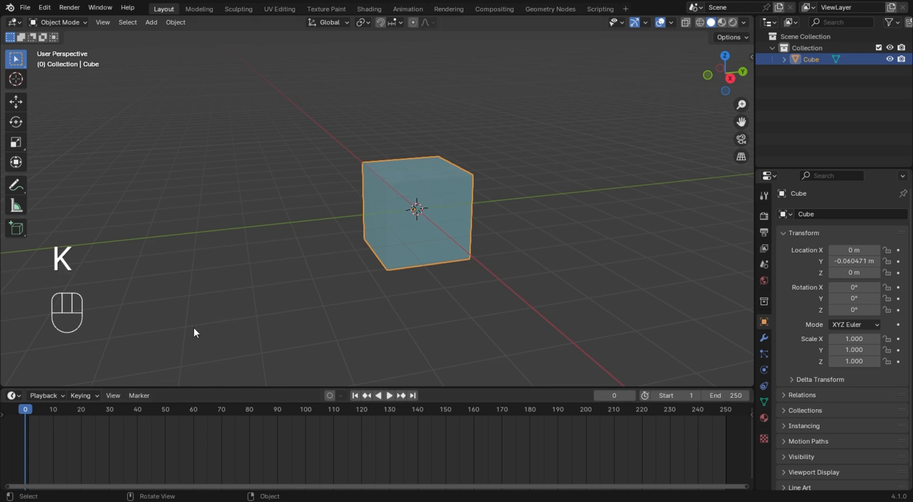
pyautogui.press('k')
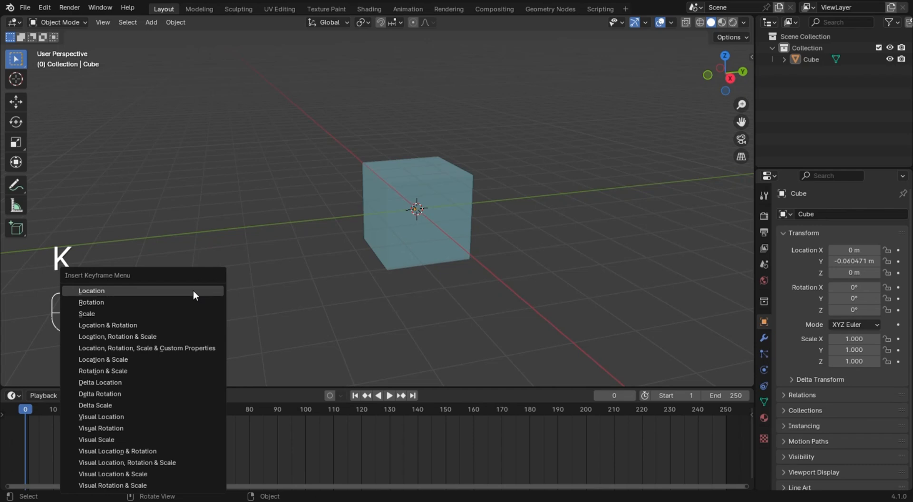
pyautogui.click(160, 301)
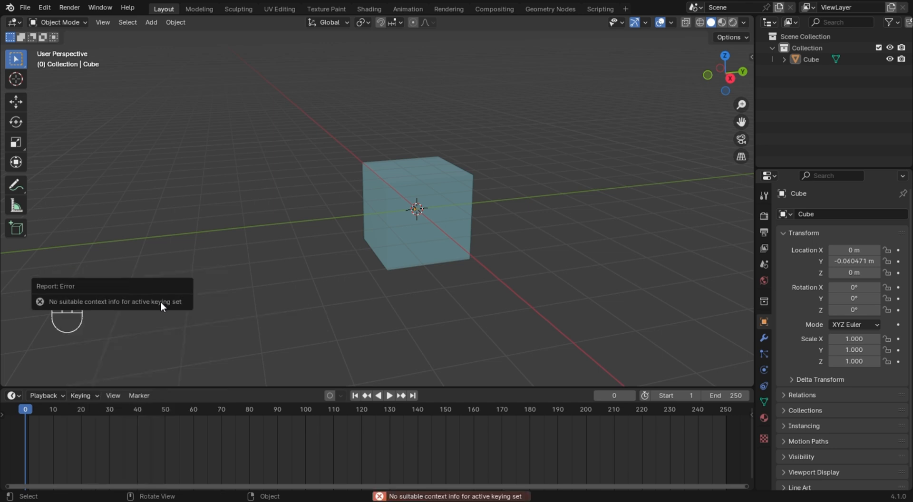
# Set the playhead to frame 2, select the cube and insert a Rotation keyframe for it.
pyautogui.moveTo(25, 415); pyautogui.dragTo(31, 413)
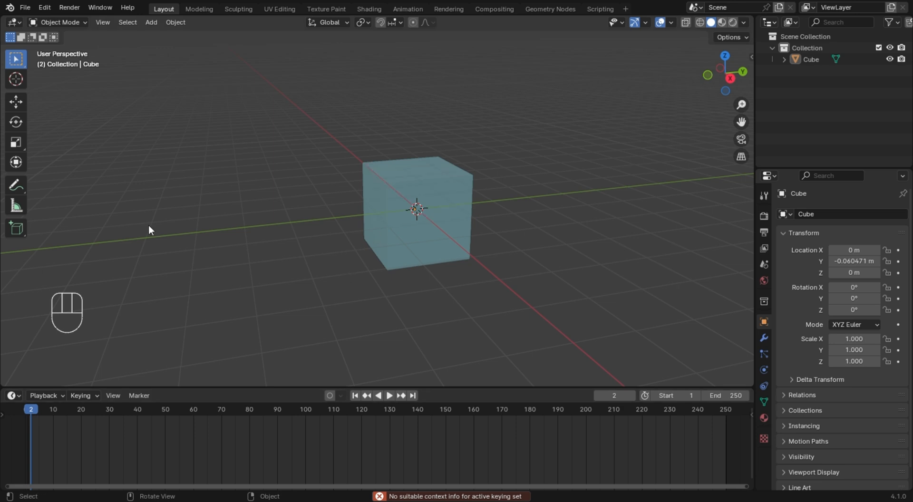
pyautogui.click(437, 212)
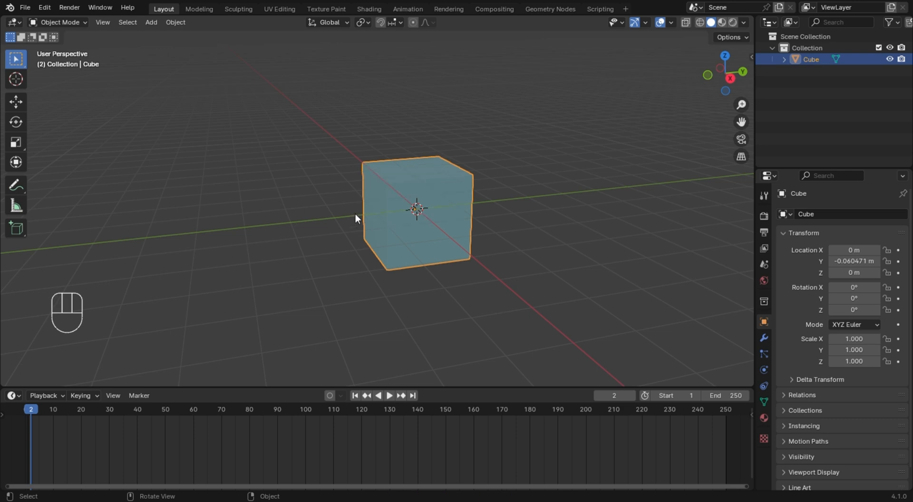
pyautogui.press('k')
pyautogui.press('k')
pyautogui.click(355, 207)
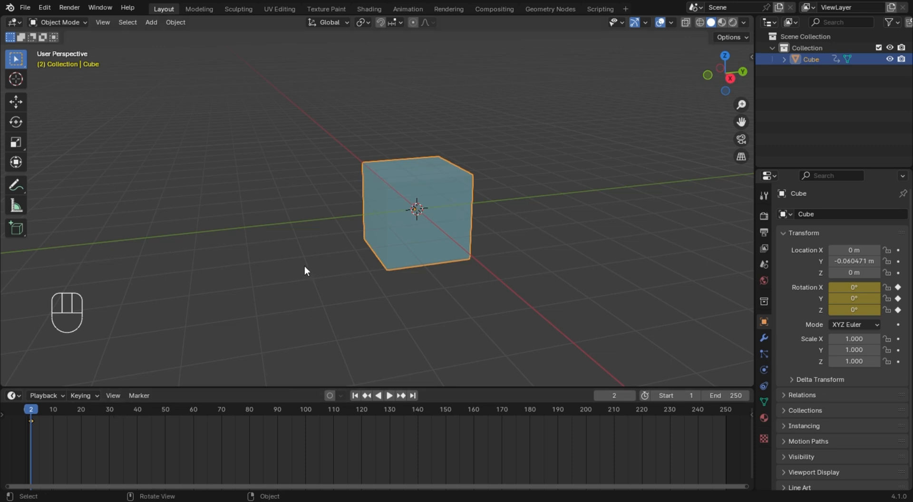
# Move the playhead to frame 20 for the cube's second rotation pose.
pyautogui.moveTo(305, 265); pyautogui.dragTo(354, 273, button='middle')
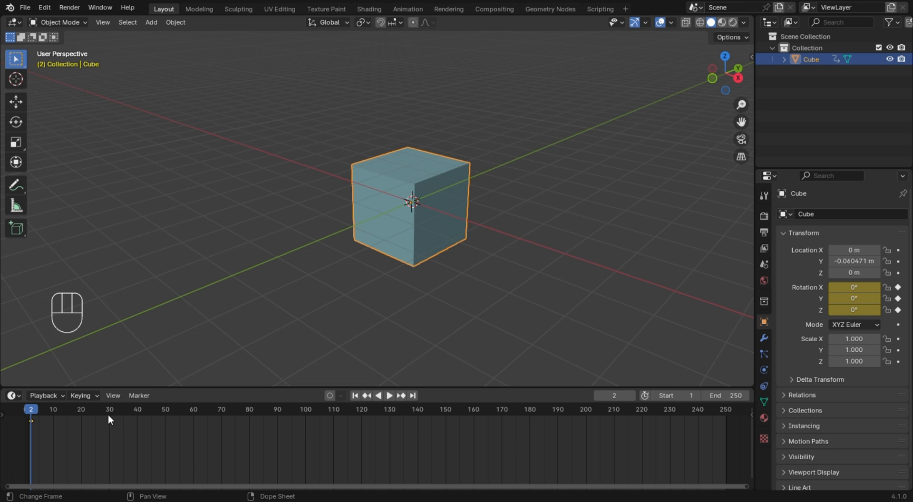
pyautogui.click(82, 416)
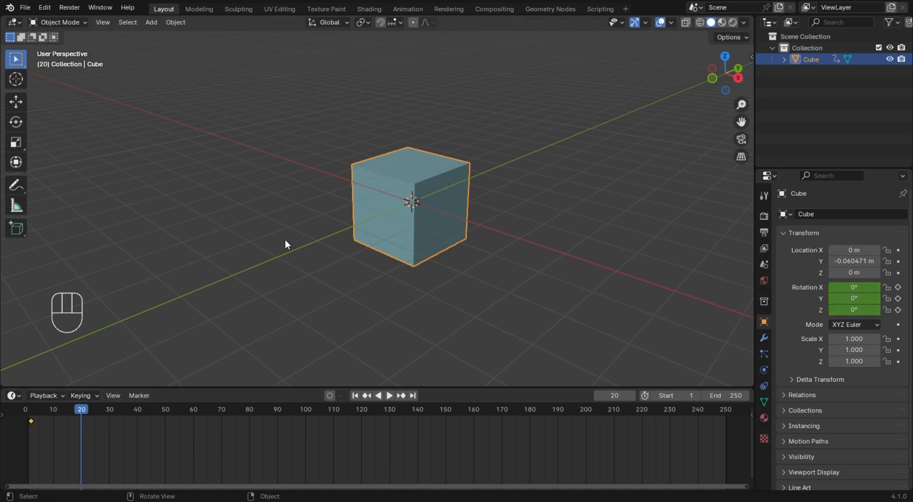
pyautogui.press('r')
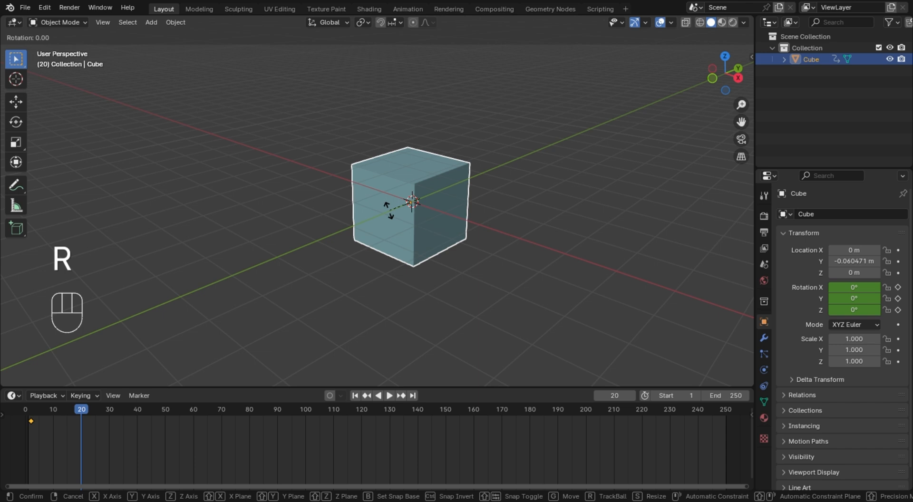
pyautogui.press('r')
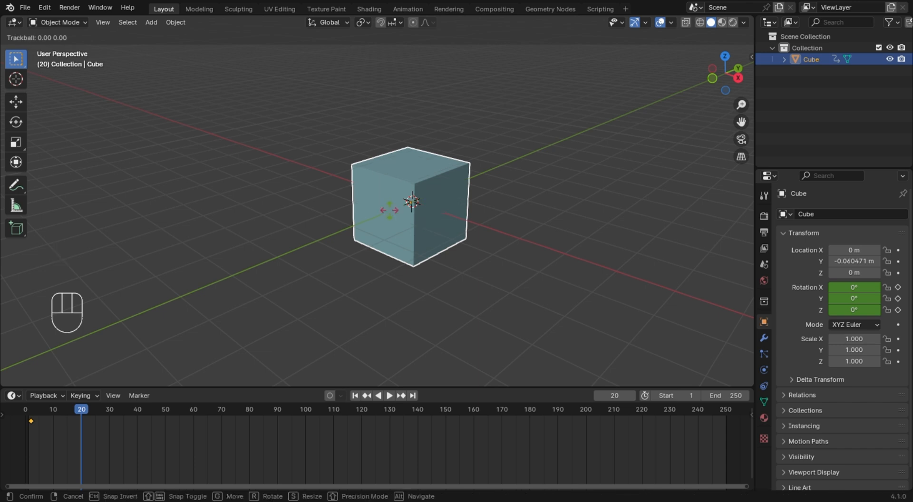
pyautogui.click(390, 210)
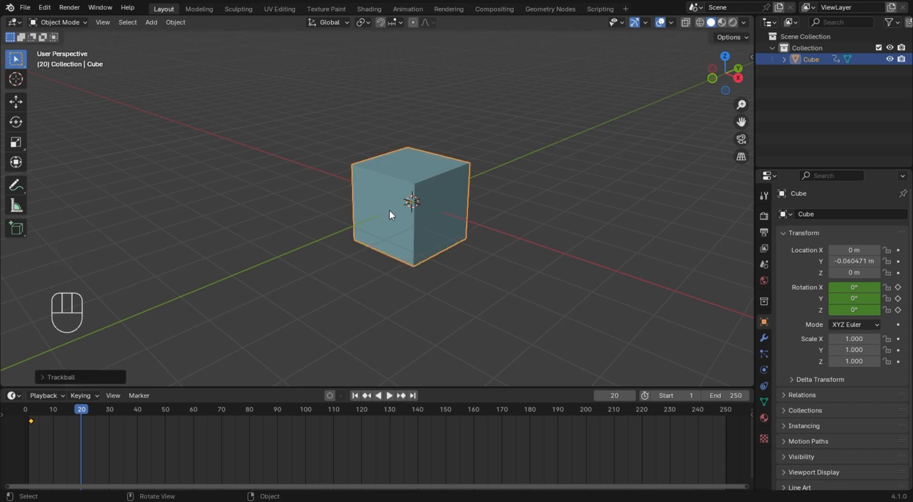
# Rotate the cube about 42.8° around the global Z axis at frame 20.
pyautogui.press('r')
pyautogui.press('z')
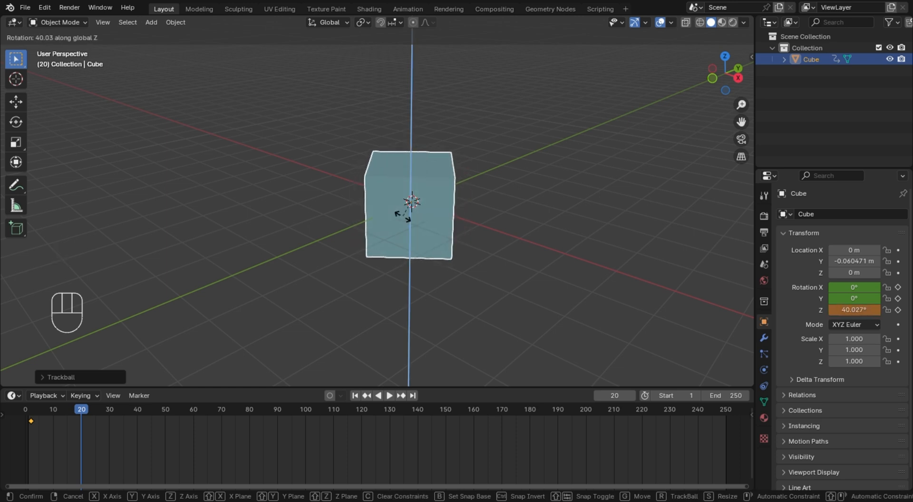
pyautogui.click(404, 216)
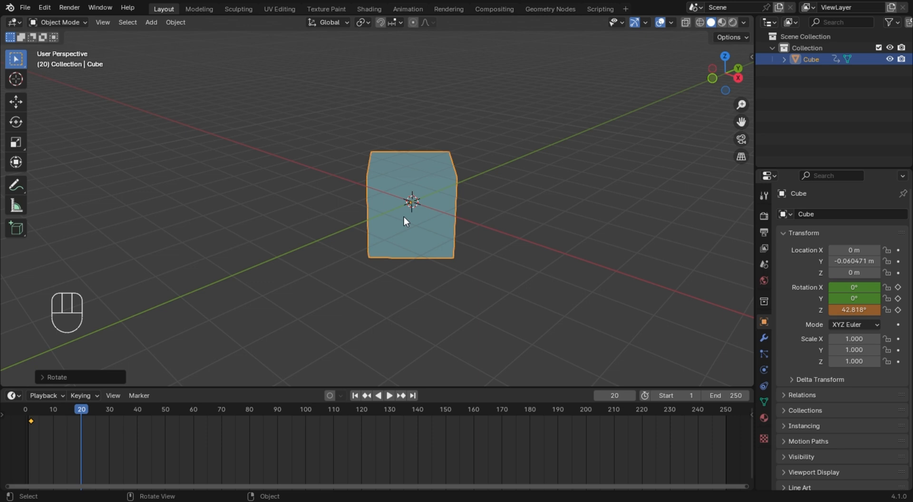
# Insert a Rotation keyframe for the cube at frame 20 and play the animation from frame 0.
pyautogui.press('k')
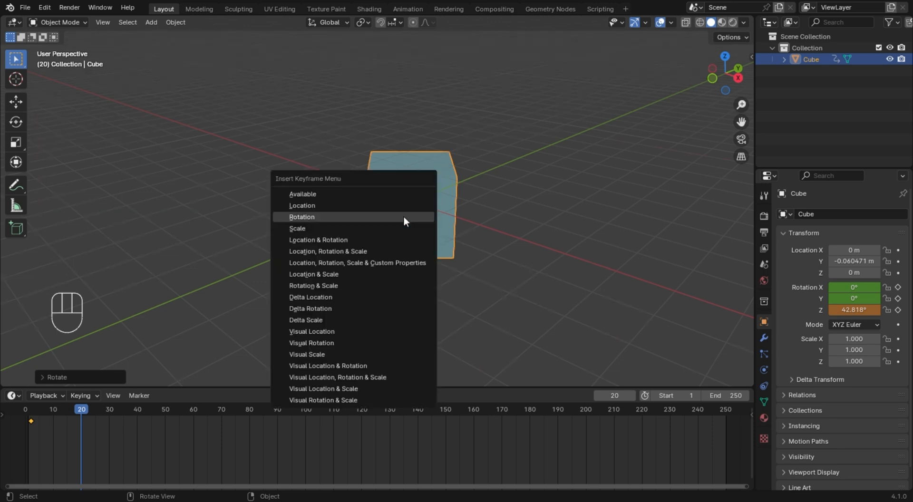
pyautogui.click(404, 217)
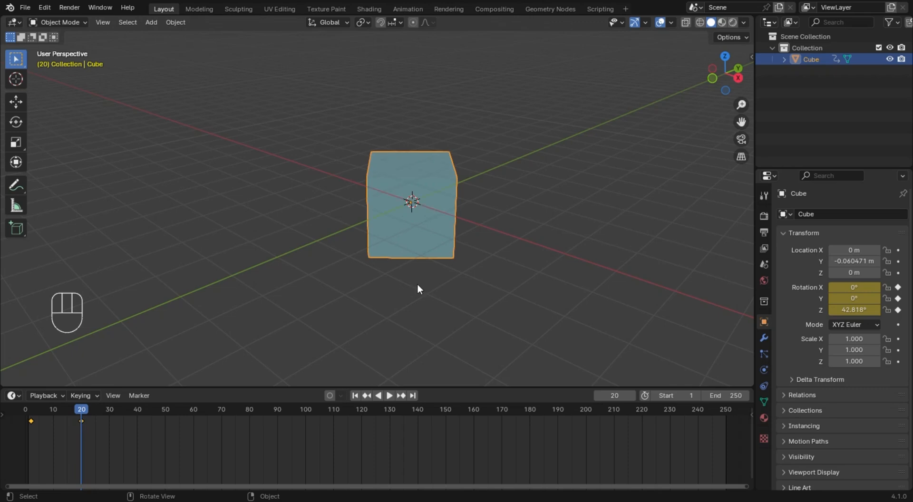
pyautogui.click(25, 409)
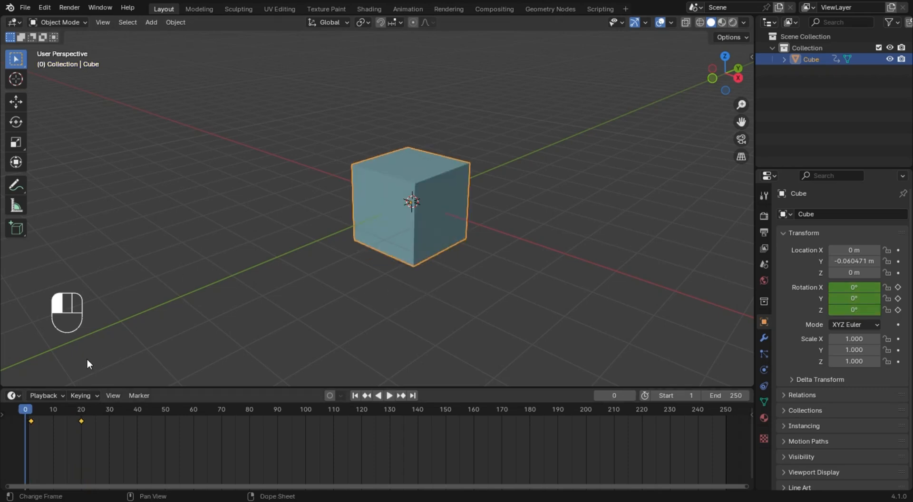
pyautogui.click(132, 233)
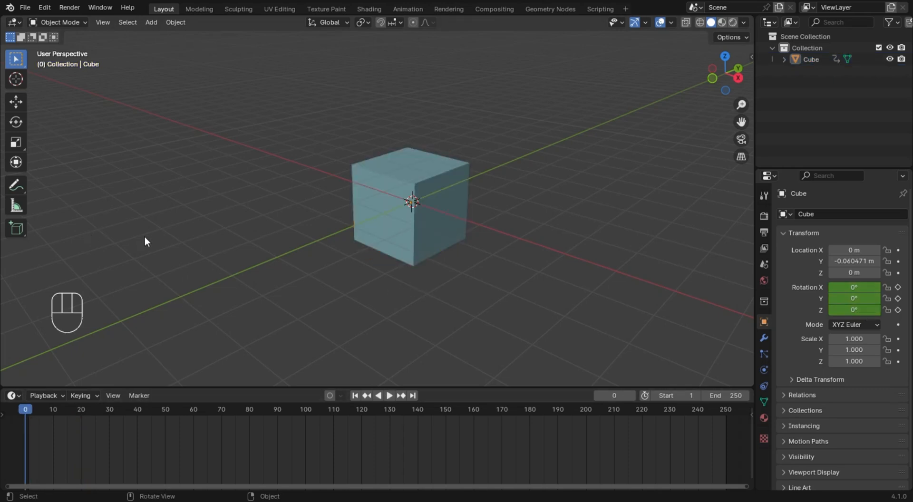
pyautogui.press('space')
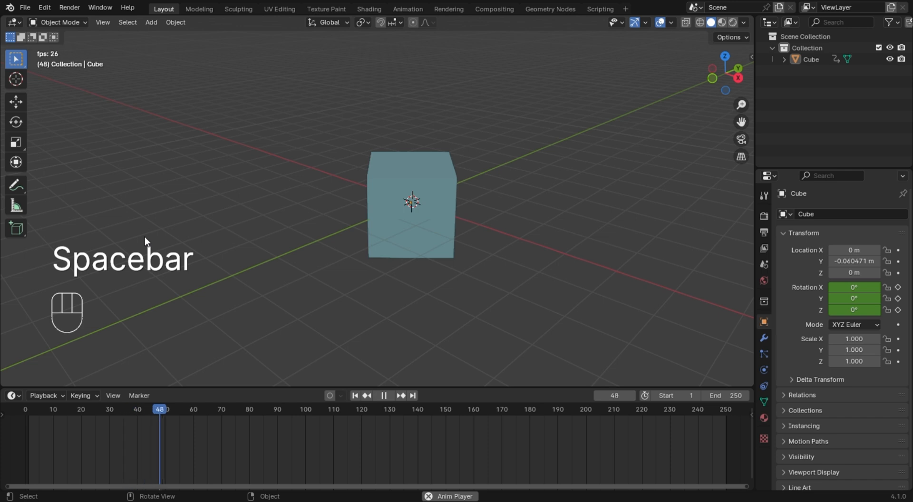
pyautogui.press('space')
# Select the cube and scrub through its rotation animation up to frame 19.
pyautogui.click(383, 178)
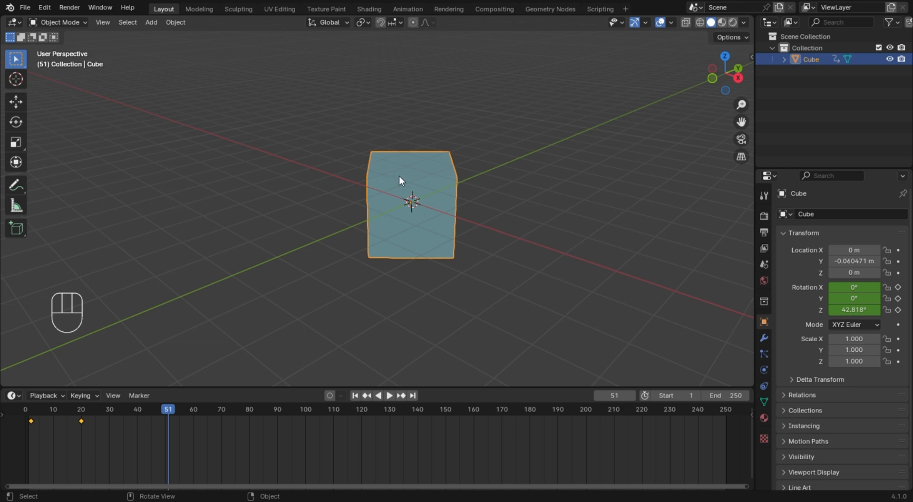
pyautogui.scroll(-3, 373, 173)
pyautogui.scroll(4, 375, 173)
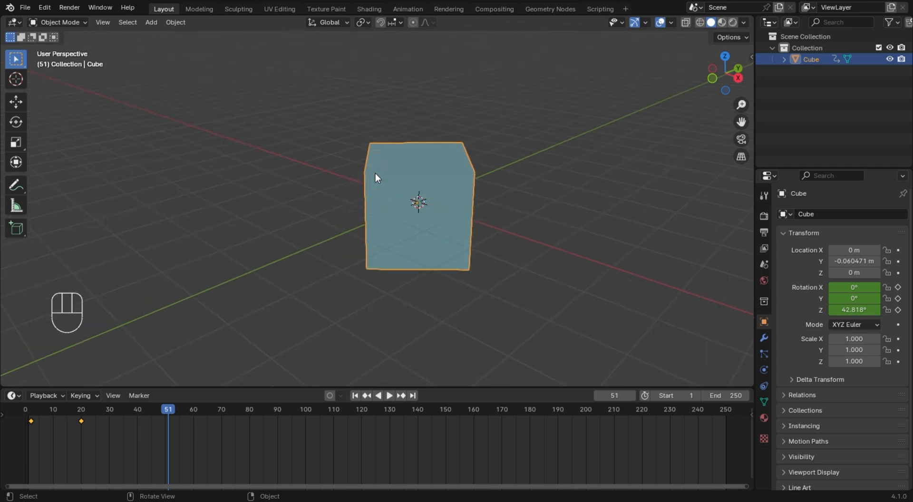
pyautogui.scroll(-1, 415, 184)
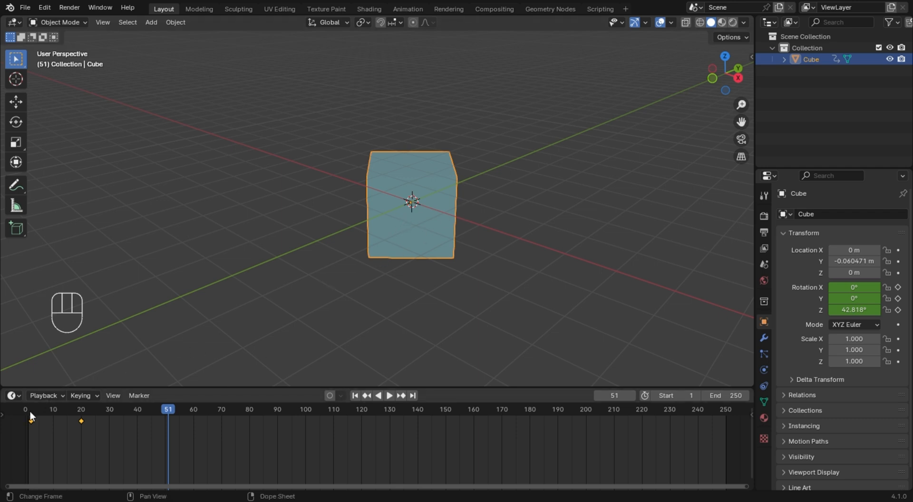
pyautogui.moveTo(35, 411); pyautogui.dragTo(78, 417)
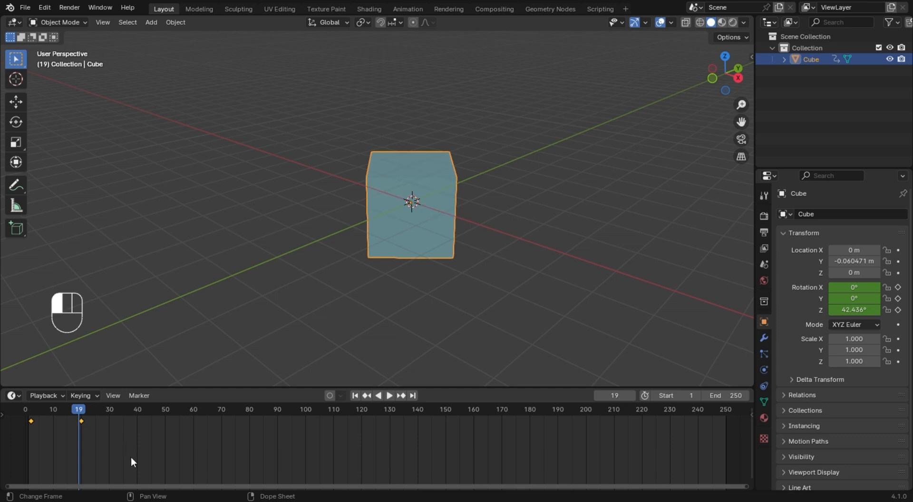
# Delete both of the cube's rotation keyframes from the timeline.
pyautogui.moveTo(130, 457); pyautogui.dragTo(25, 394)
pyautogui.press('x')
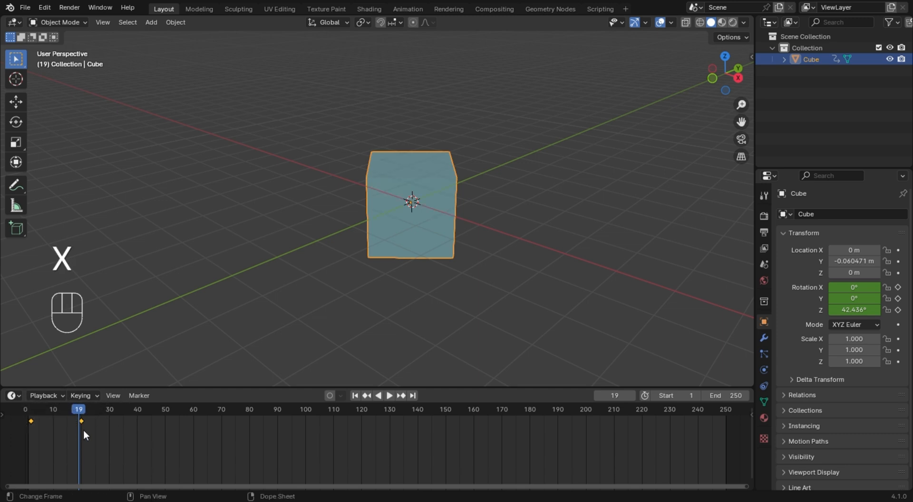
pyautogui.click(95, 438)
pyautogui.moveTo(127, 444); pyautogui.dragTo(28, 406)
pyautogui.press('x')
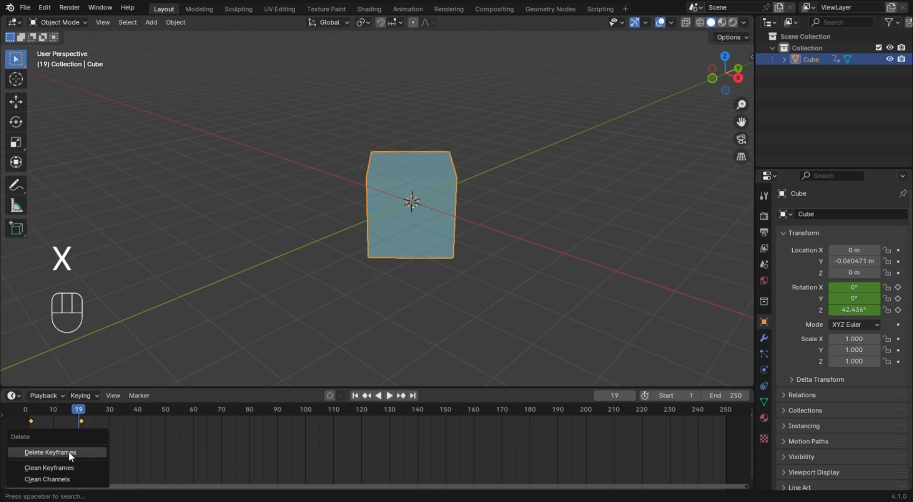
pyautogui.click(68, 452)
# Return the playhead to frame 0 and clear the cube's rotation.
pyautogui.moveTo(49, 413); pyautogui.dragTo(26, 412)
pyautogui.click(385, 209)
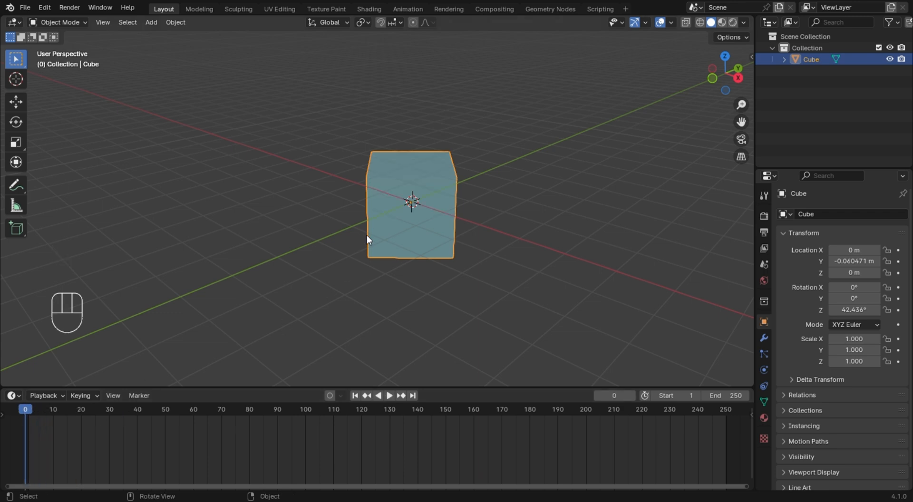
pyautogui.hotkey('alt', 'r')
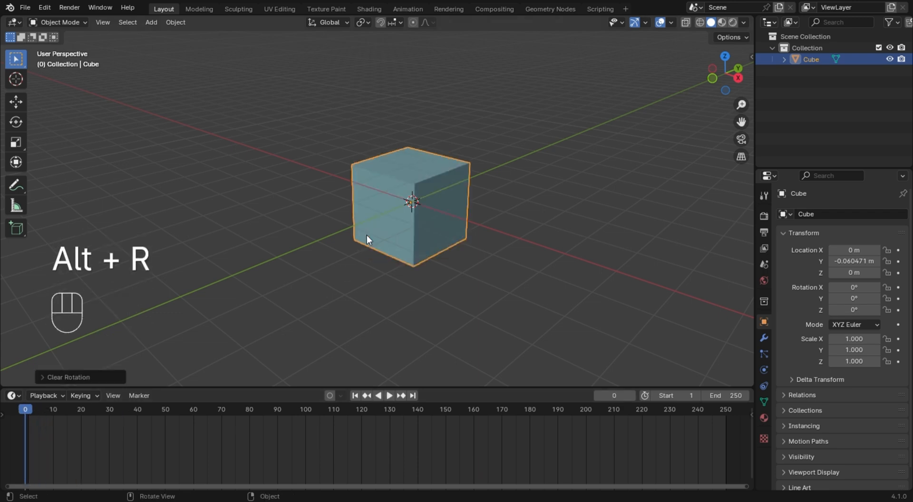
# Insert a Scale keyframe for the selected cube at frame 0.
pyautogui.click(501, 195)
pyautogui.click(416, 203)
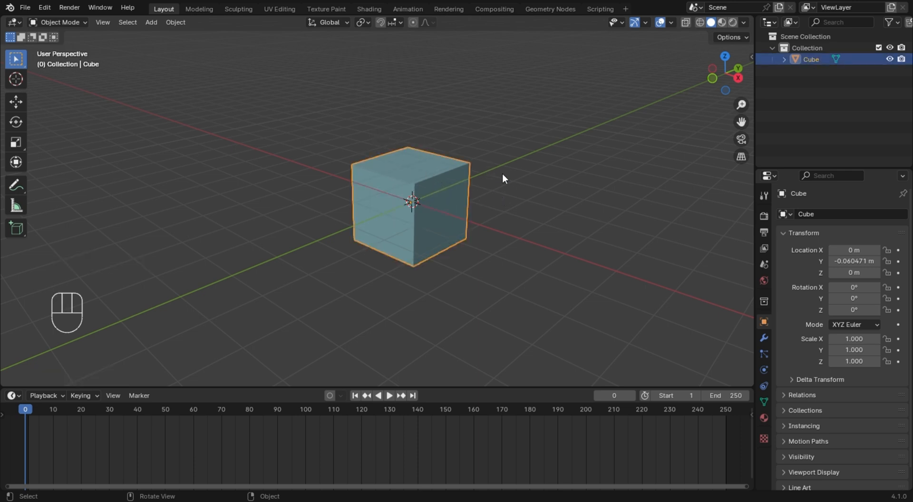
pyautogui.scroll(-1, 436, 177)
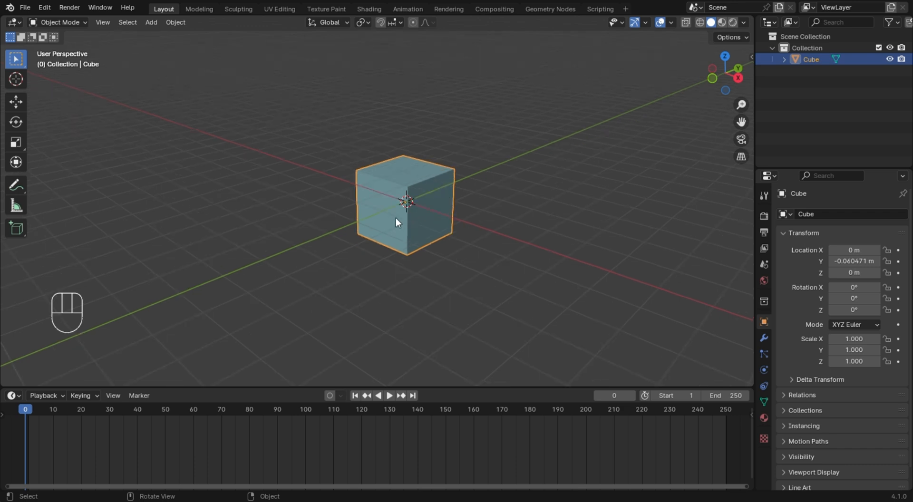
pyautogui.press('k')
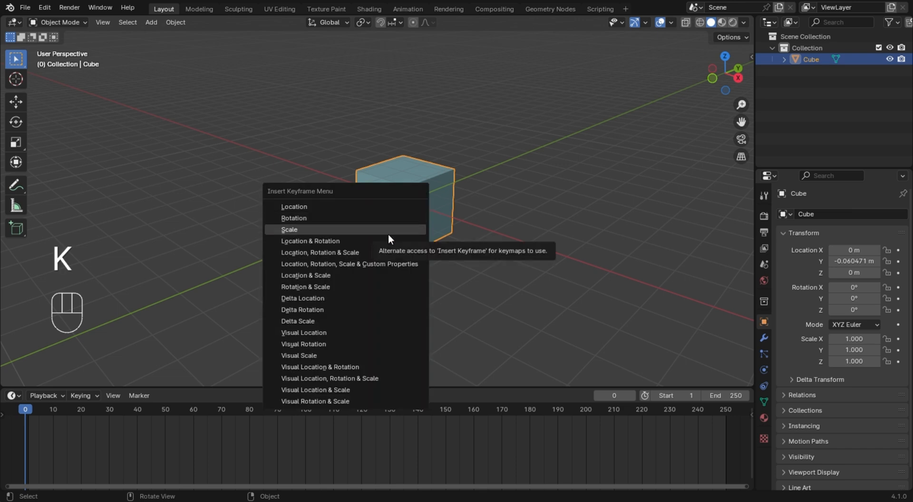
pyautogui.click(389, 233)
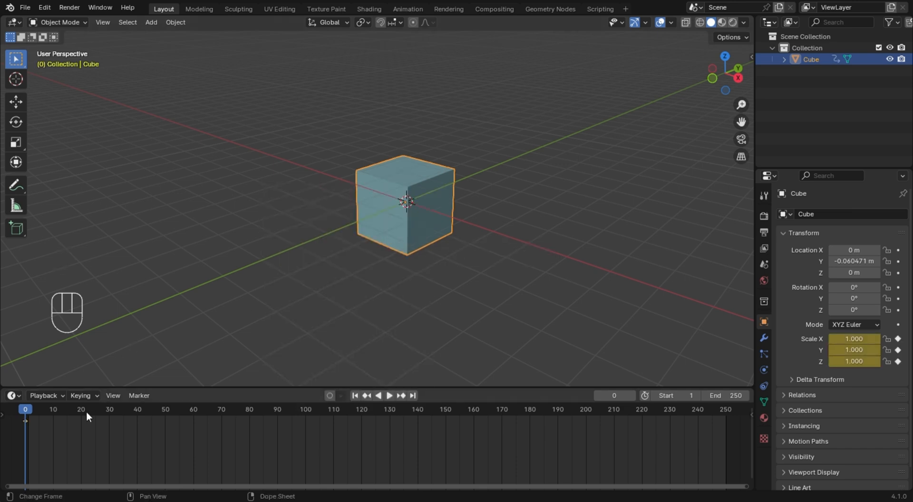
# Scale the cube up uniformly to about 2.07 at frame 30 and insert a Scale keyframe there.
pyautogui.click(106, 412)
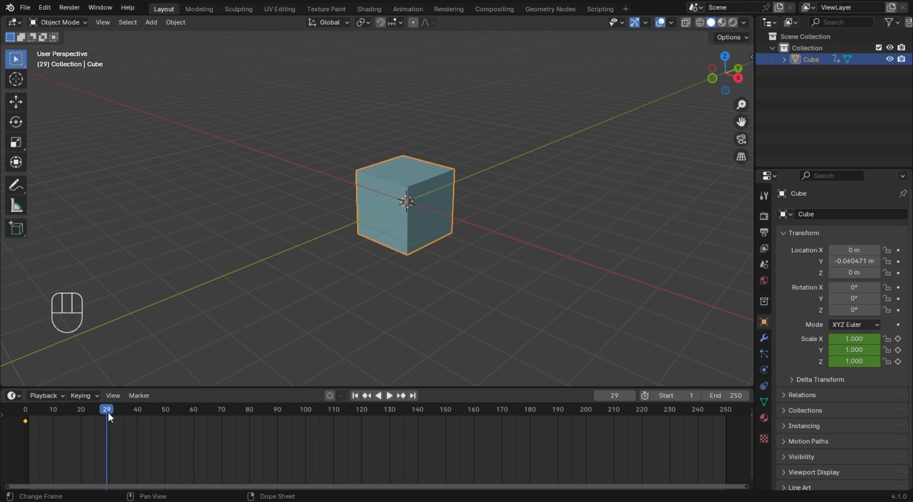
pyautogui.moveTo(108, 411); pyautogui.dragTo(110, 412)
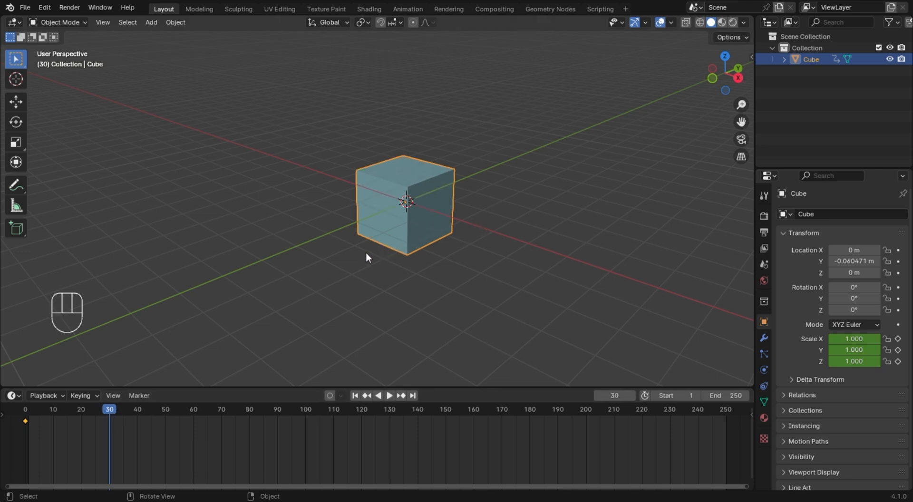
pyautogui.press('s')
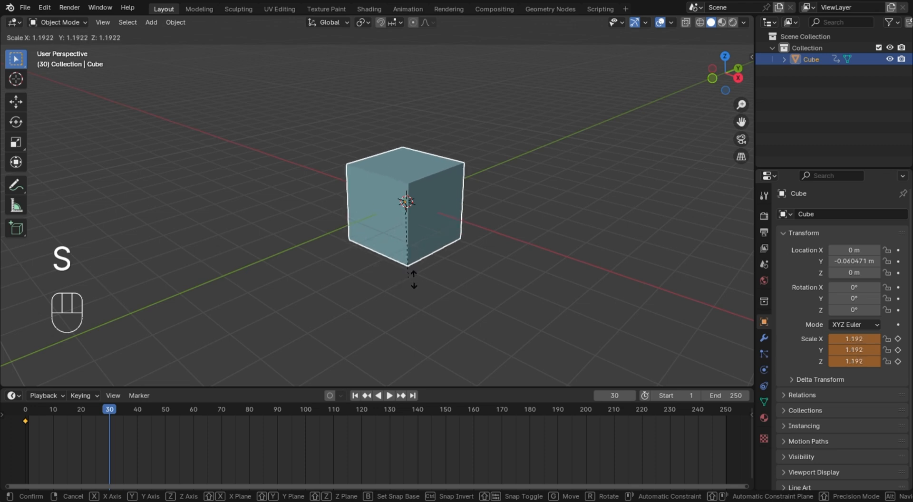
pyautogui.click(473, 316)
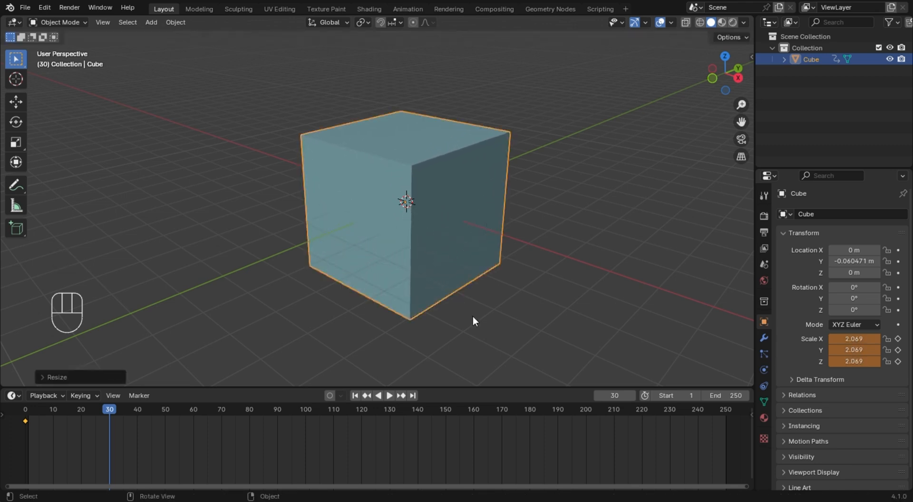
pyautogui.press('k')
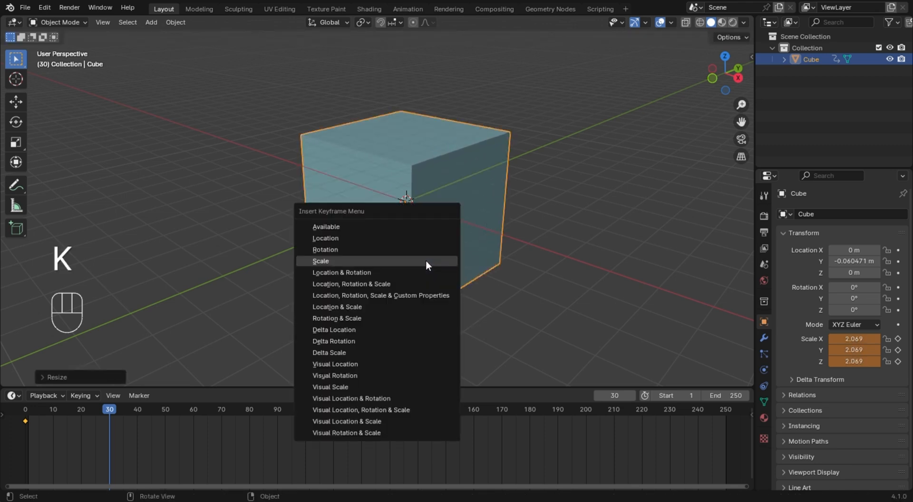
pyautogui.click(424, 261)
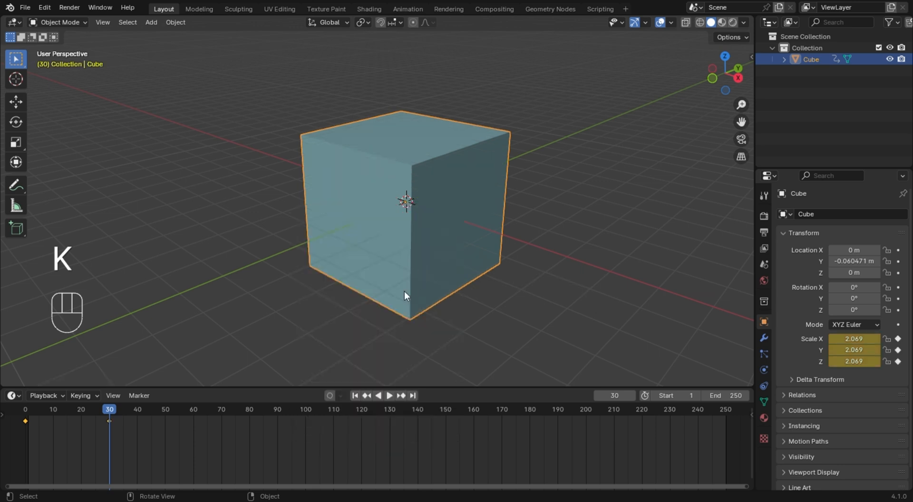
# Play the cube's scale animation from frame 0 and scrub between frames 0 and 30.
pyautogui.click(24, 417)
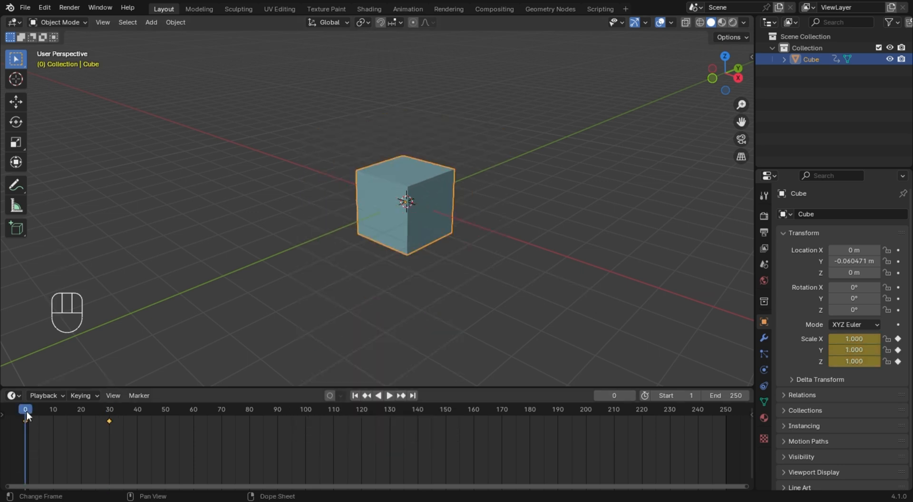
pyautogui.press('space')
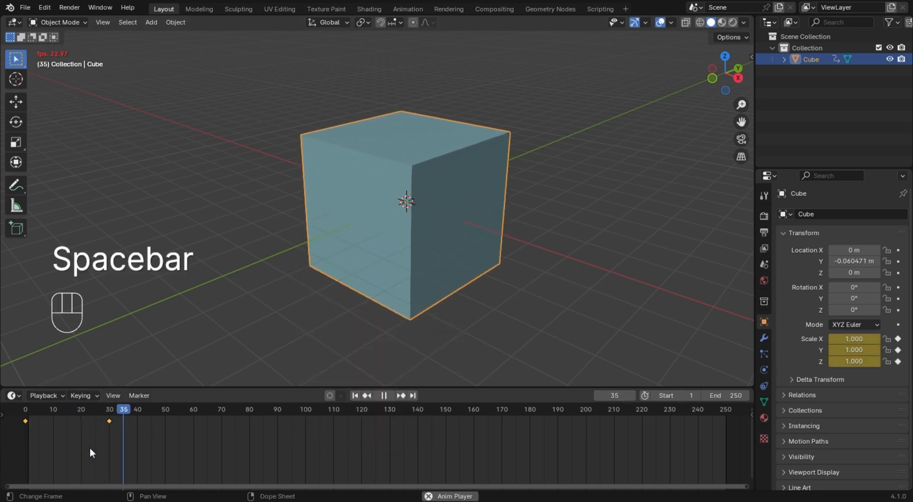
pyautogui.press('space')
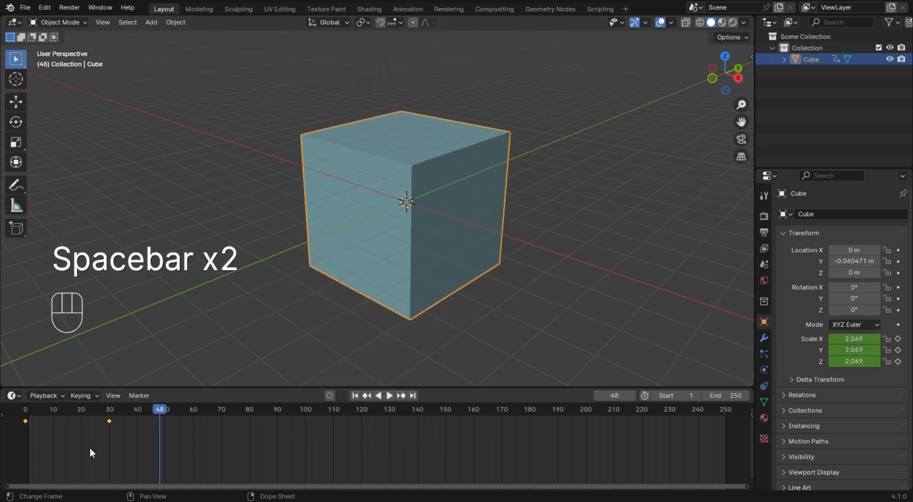
pyautogui.click(25, 414)
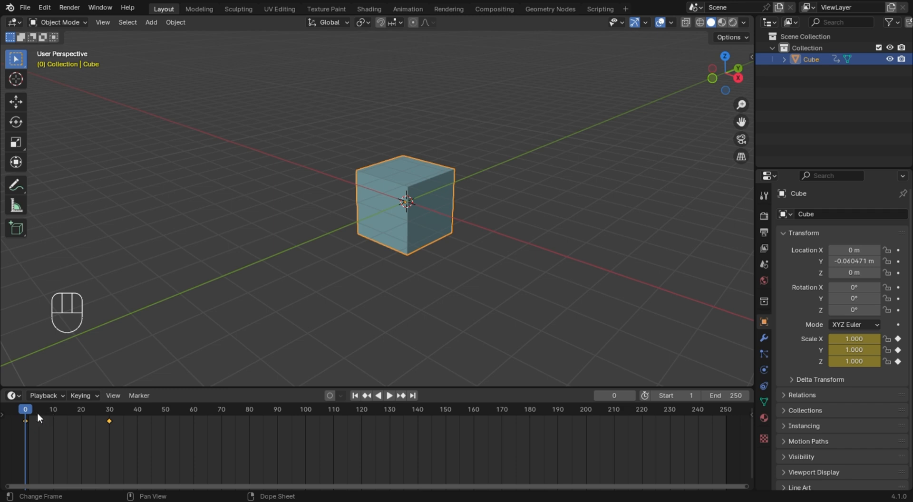
pyautogui.moveTo(29, 408); pyautogui.dragTo(110, 442)
pyautogui.scroll(-3, 240, 315)
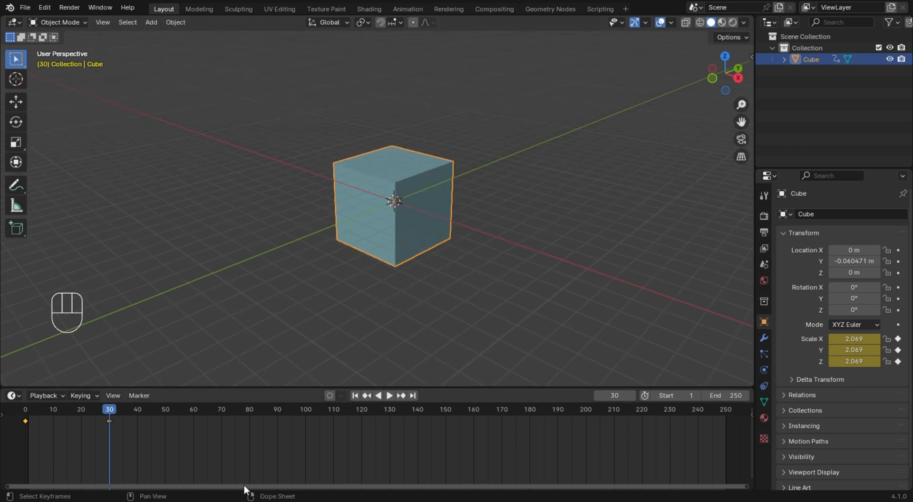
pyautogui.click(28, 416)
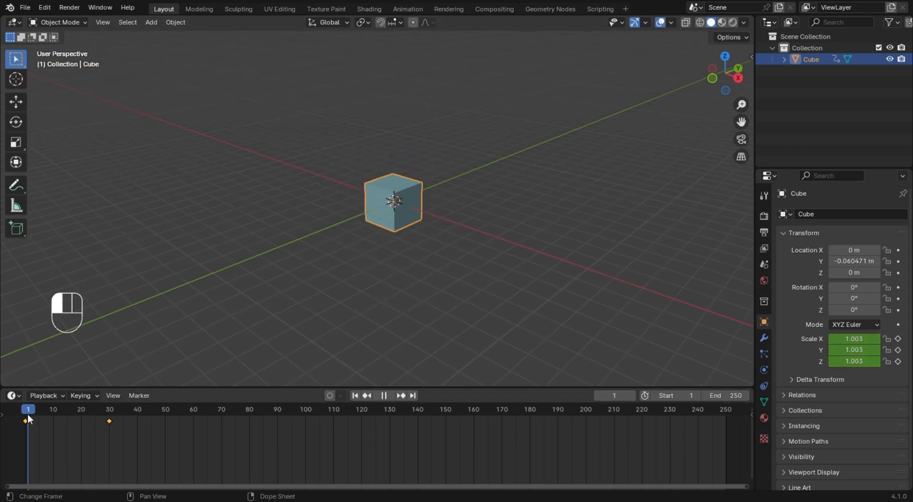
# Delete both of the cube's scale keyframes from the timeline.
pyautogui.moveTo(174, 469); pyautogui.dragTo(17, 405)
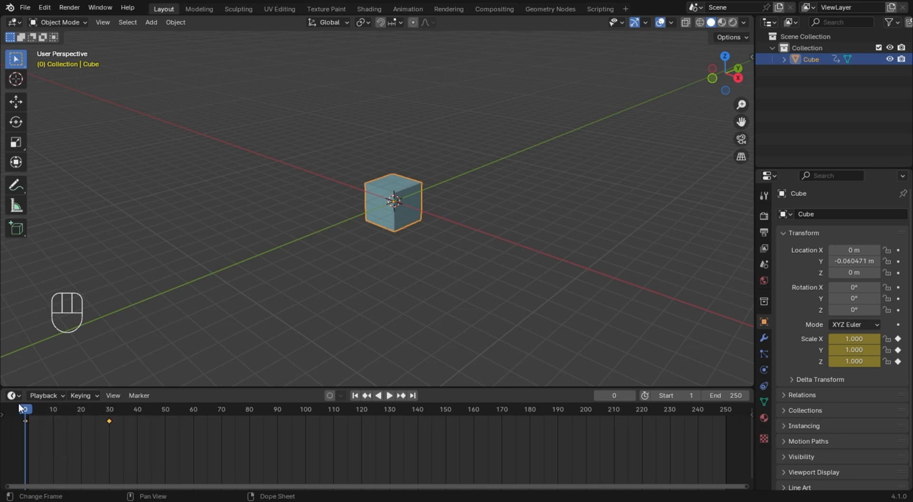
pyautogui.press('x')
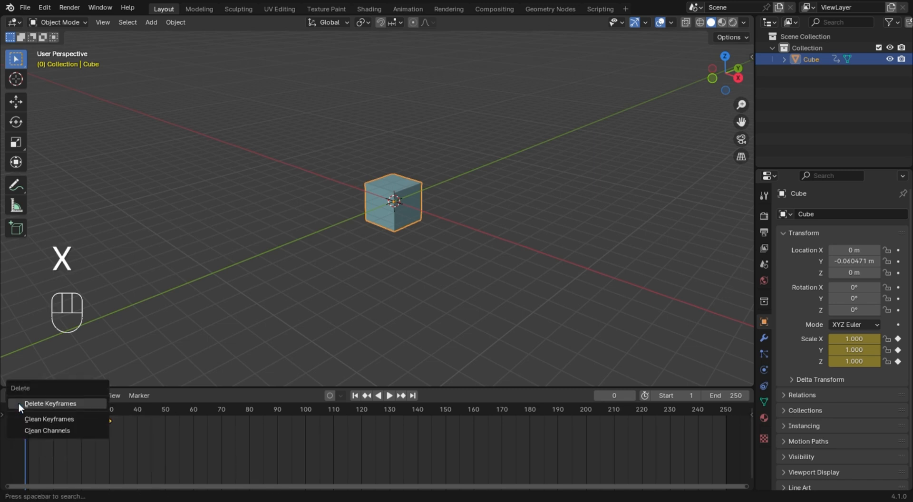
pyautogui.click(50, 404)
# Insert a Location keyframe for the cube at frame 0.
pyautogui.scroll(-5, 395, 221)
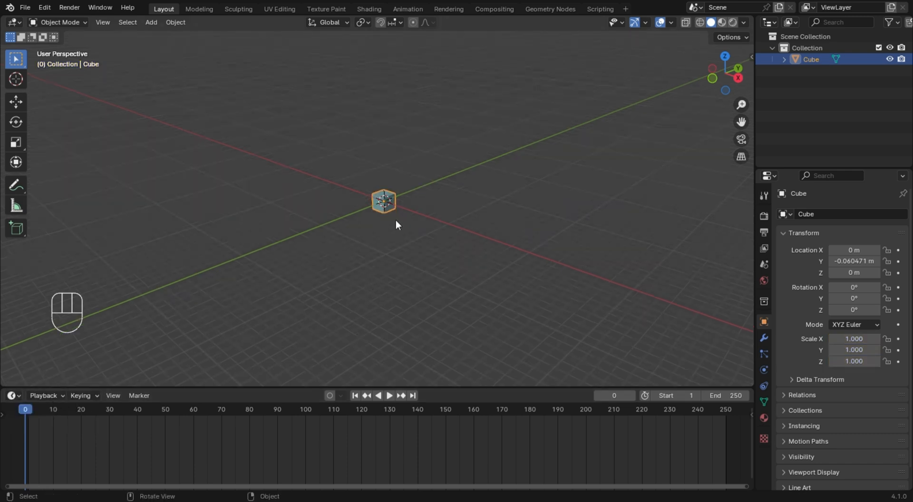
pyautogui.scroll(8, 402, 205)
pyautogui.scroll(-3, 401, 205)
pyautogui.moveTo(410, 214); pyautogui.dragTo(364, 218, button='middle')
pyautogui.scroll(-3, 384, 222)
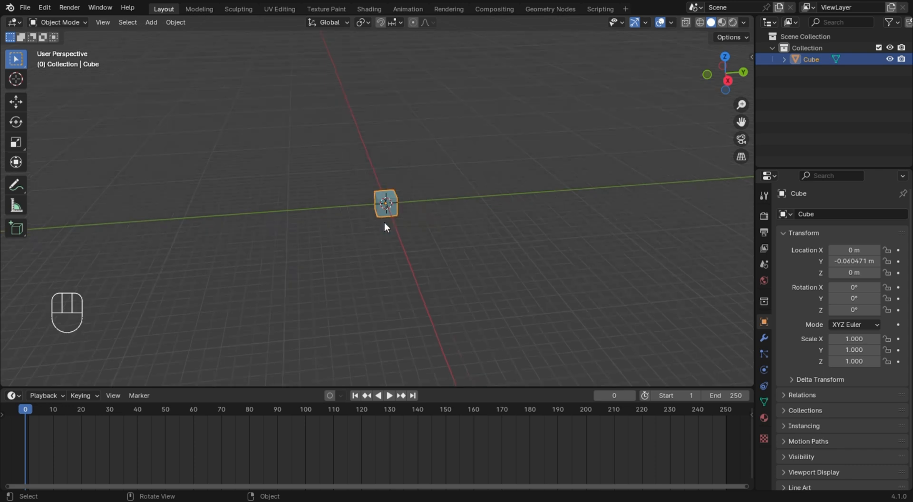
pyautogui.scroll(-2, 388, 216)
pyautogui.press('k')
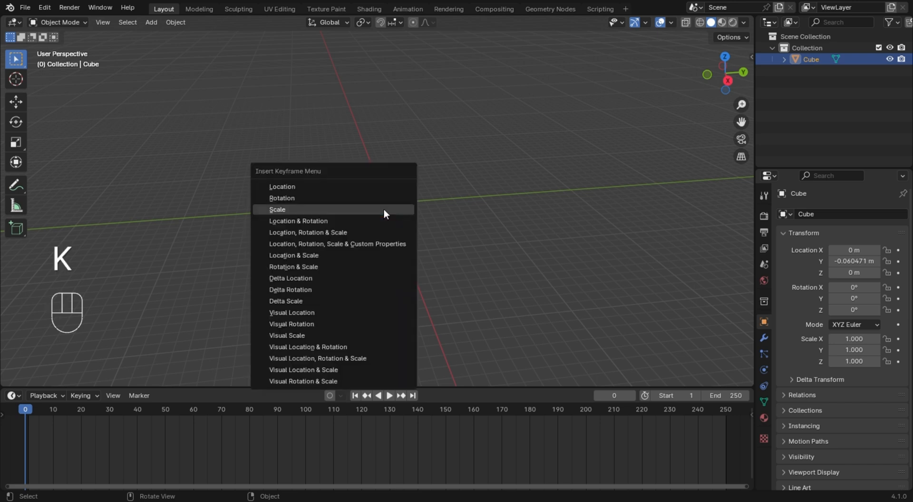
pyautogui.click(371, 187)
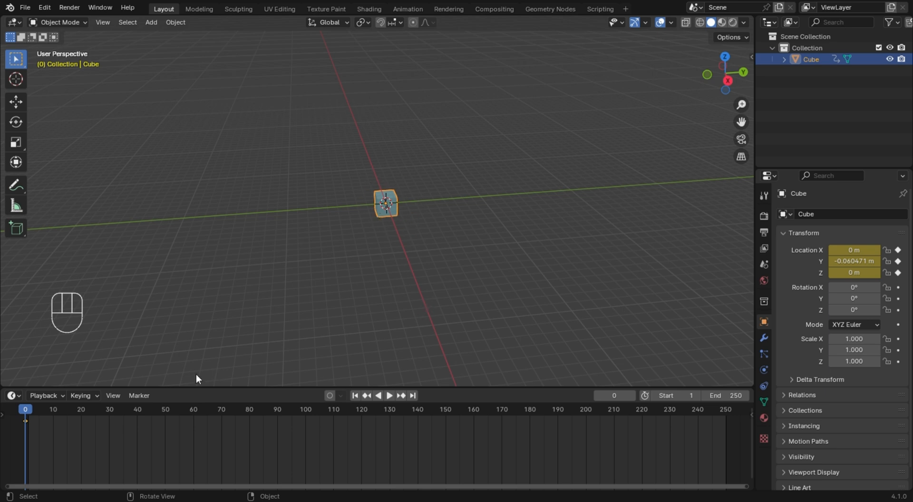
# Move the cube along the Y axis to about -31.78 m at frame 80 and insert a Location keyframe there.
pyautogui.click(250, 414)
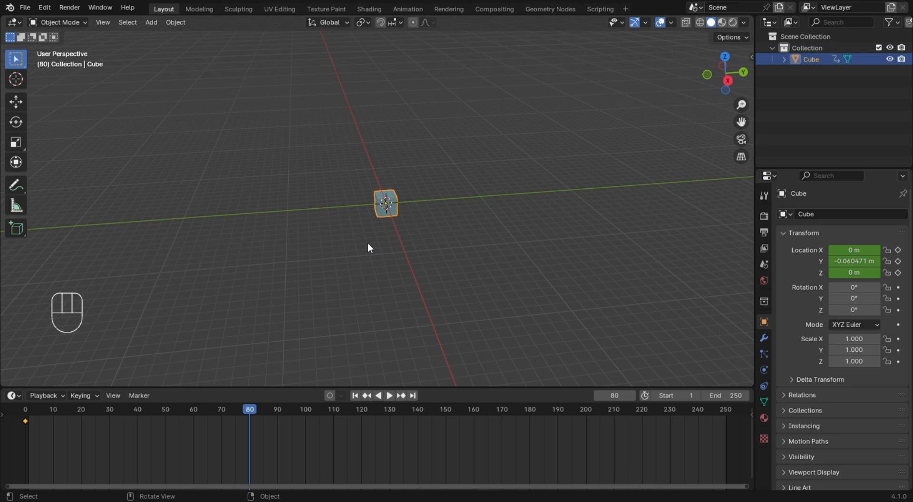
pyautogui.press('g')
pyautogui.press('y')
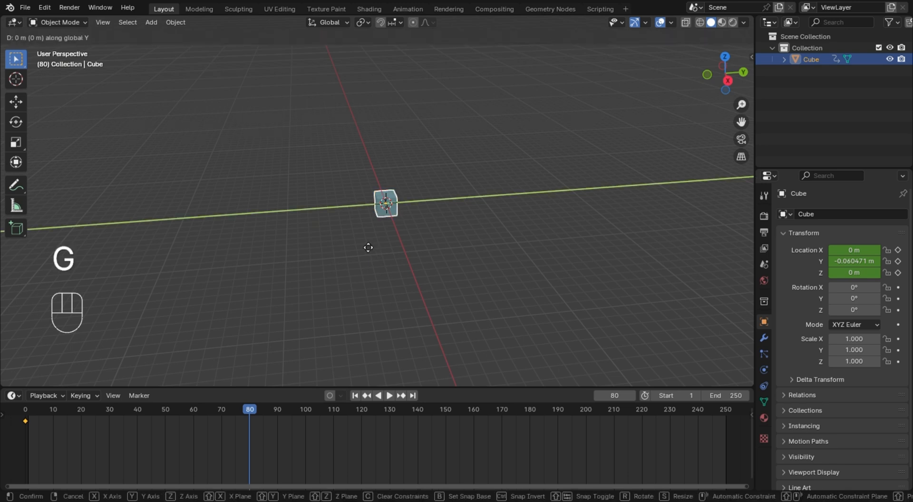
pyautogui.click(48, 274)
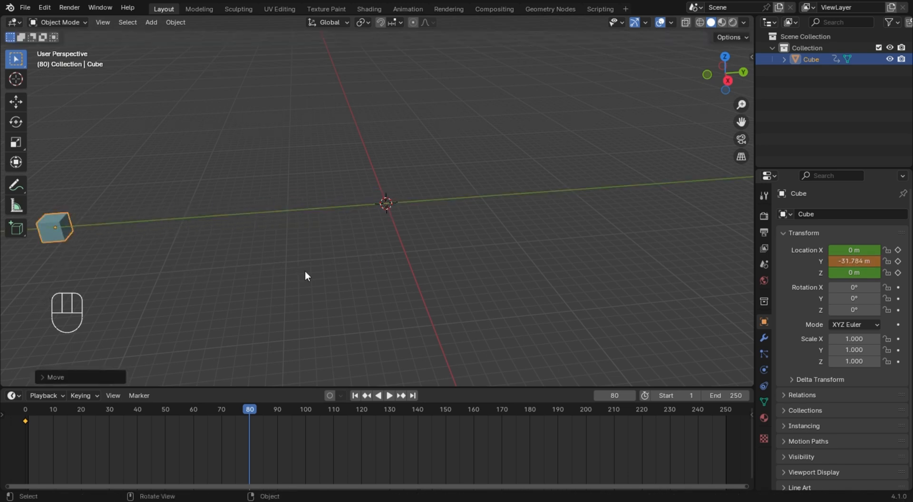
pyautogui.scroll(-1, 297, 272)
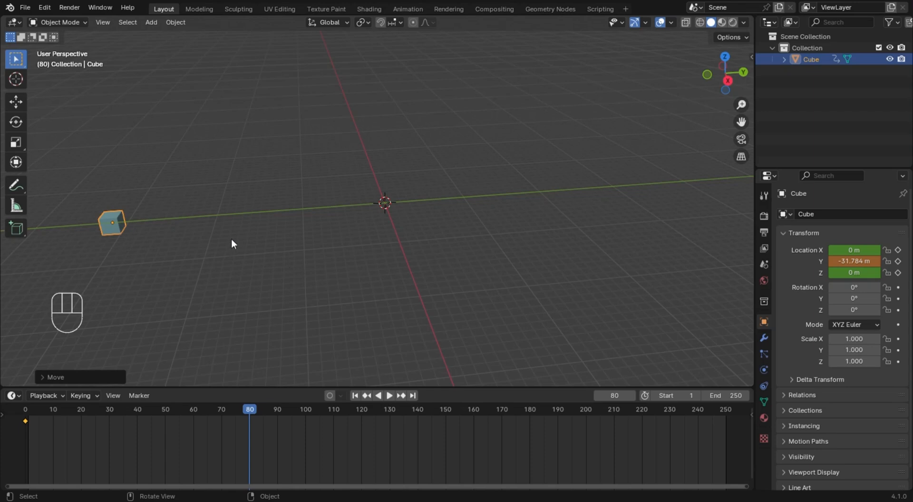
pyautogui.press('k')
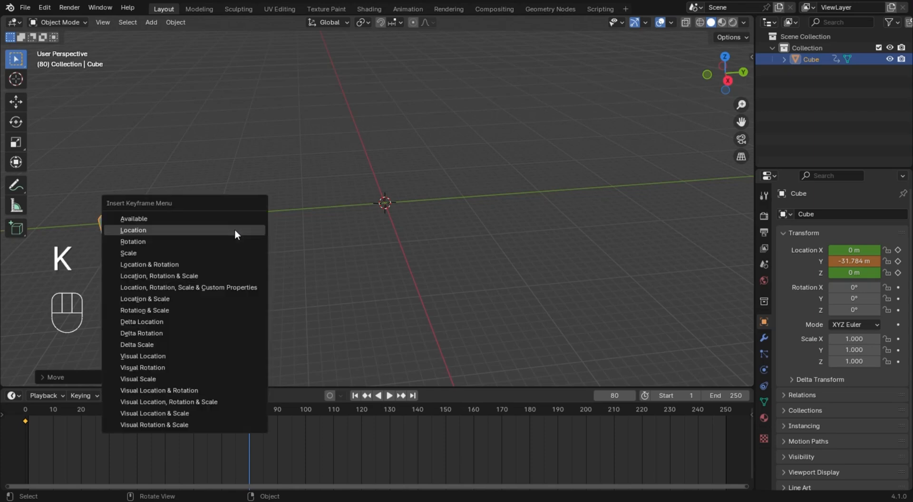
pyautogui.click(235, 229)
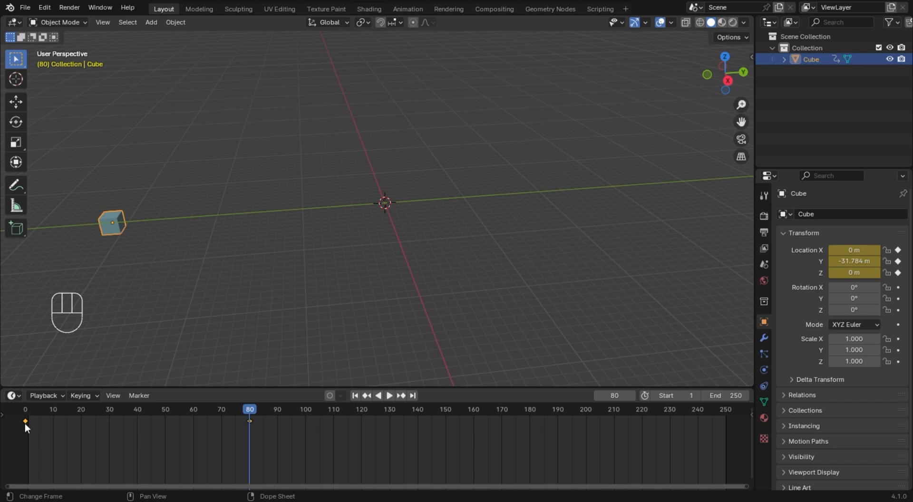
# Shift both of the cube's Location keyframes to frames 1 and 81, and play the movement from the first keyframe.
pyautogui.moveTo(25, 423); pyautogui.dragTo(31, 426)
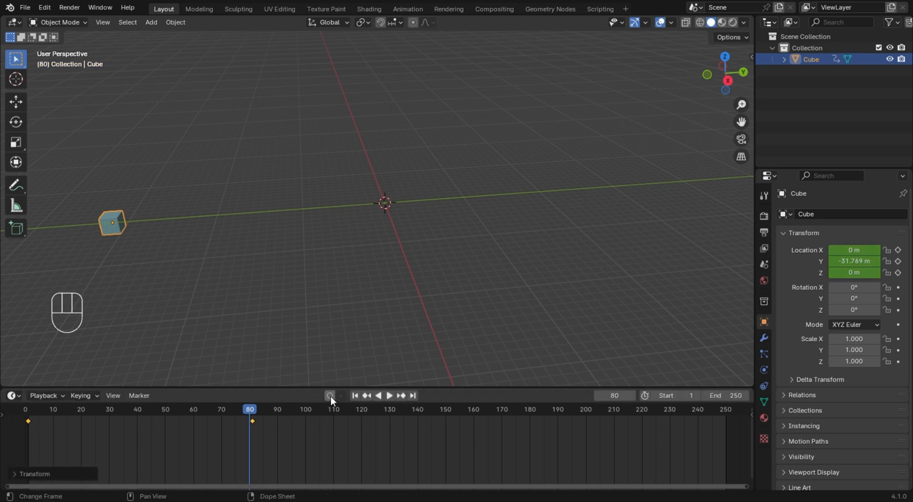
pyautogui.click(29, 409)
pyautogui.press('space')
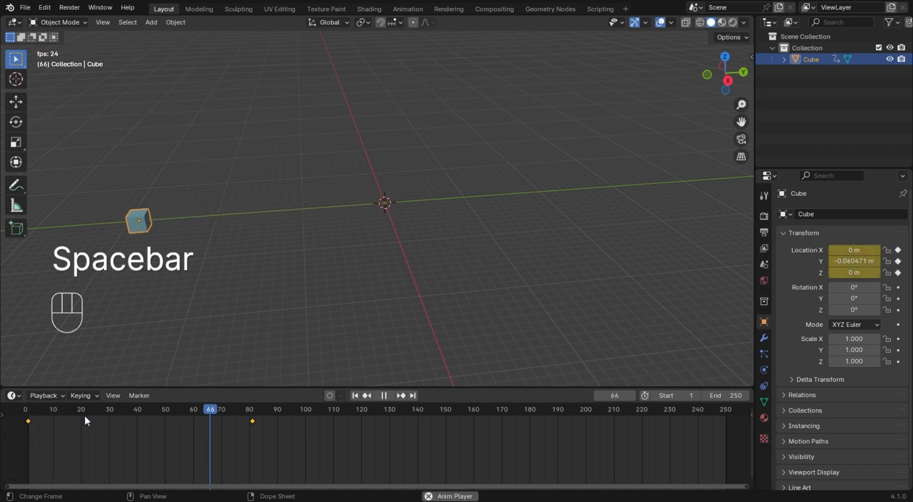
pyautogui.press('space')
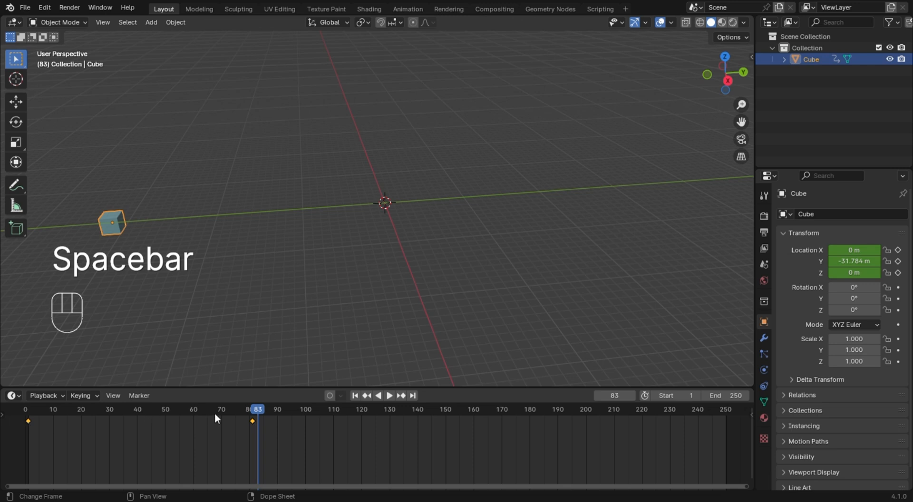
pyautogui.click(253, 412)
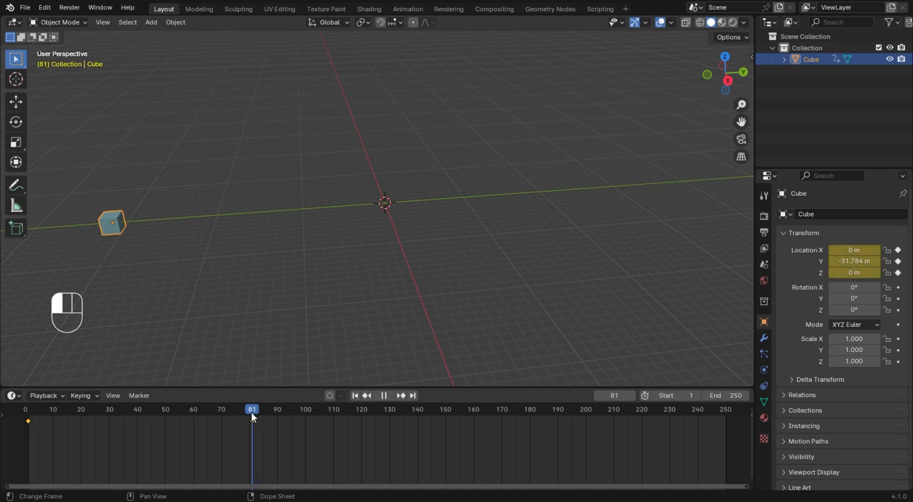
# Insert a Scale keyframe for the cube at frame 1.
pyautogui.click(28, 411)
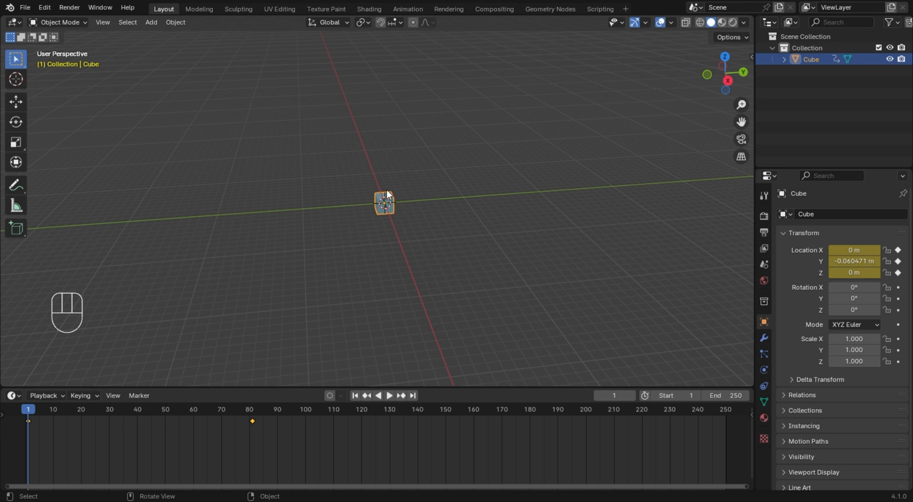
pyautogui.scroll(2, 386, 196)
pyautogui.scroll(1, 386, 191)
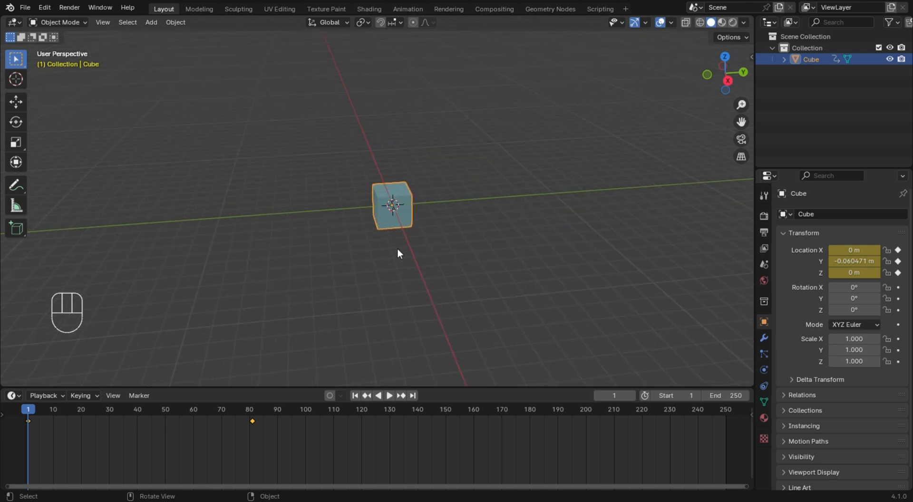
pyautogui.press('k')
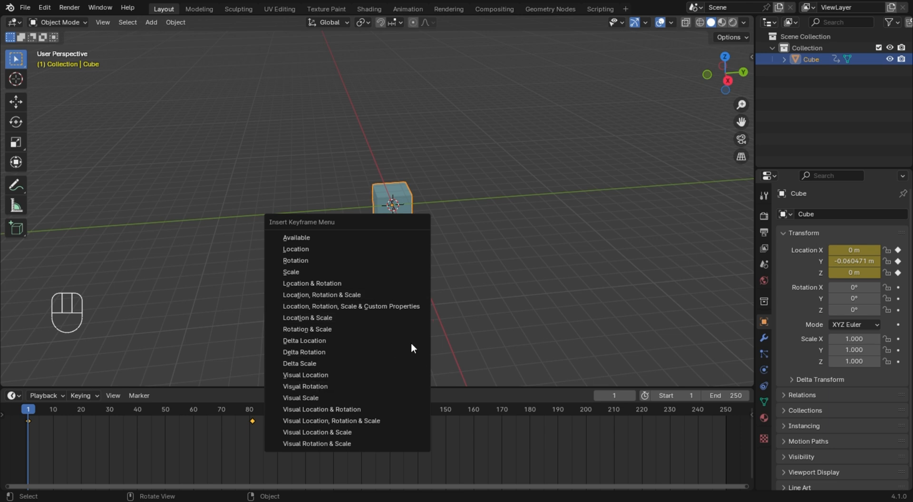
pyautogui.press('k')
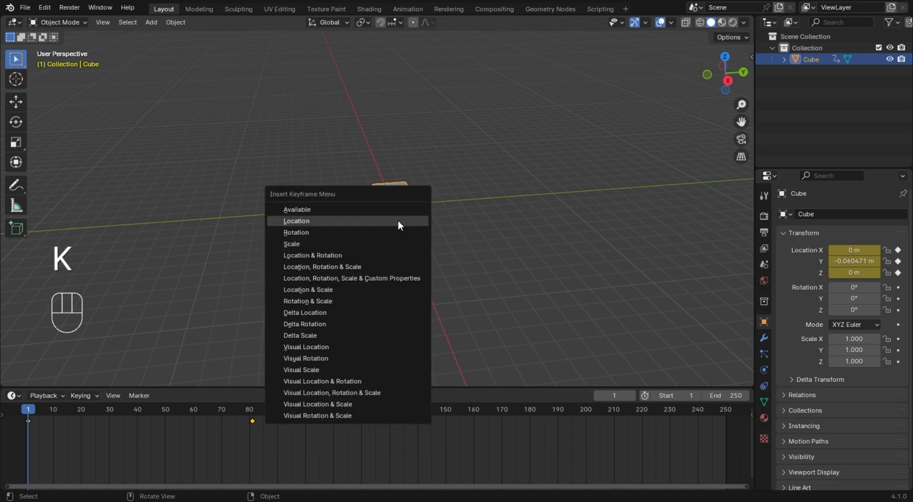
pyautogui.click(358, 243)
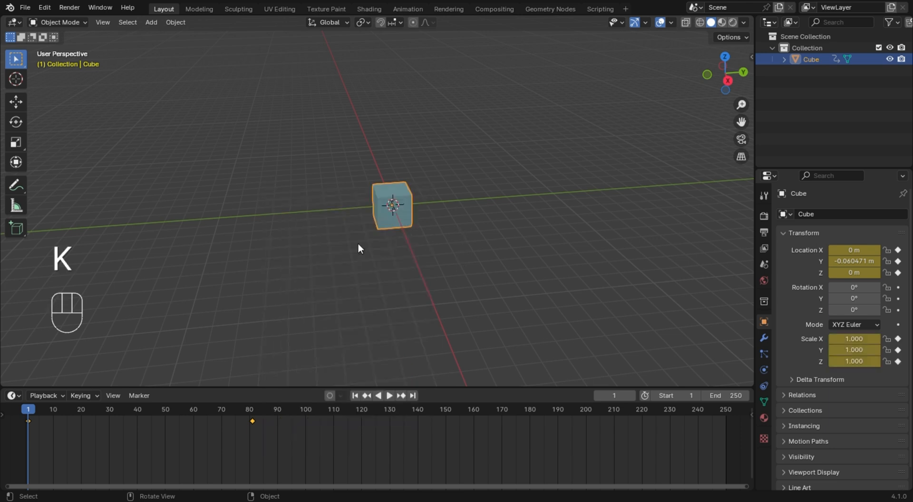
# Scale the cube up uniformly to about 2.43 at frame 81 and insert a Scale keyframe there.
pyautogui.click(251, 409)
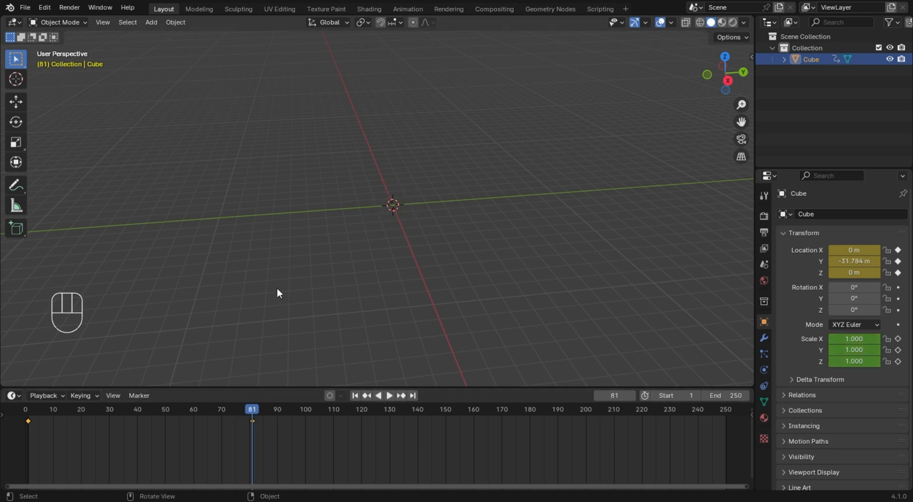
pyautogui.scroll(-1, 276, 286)
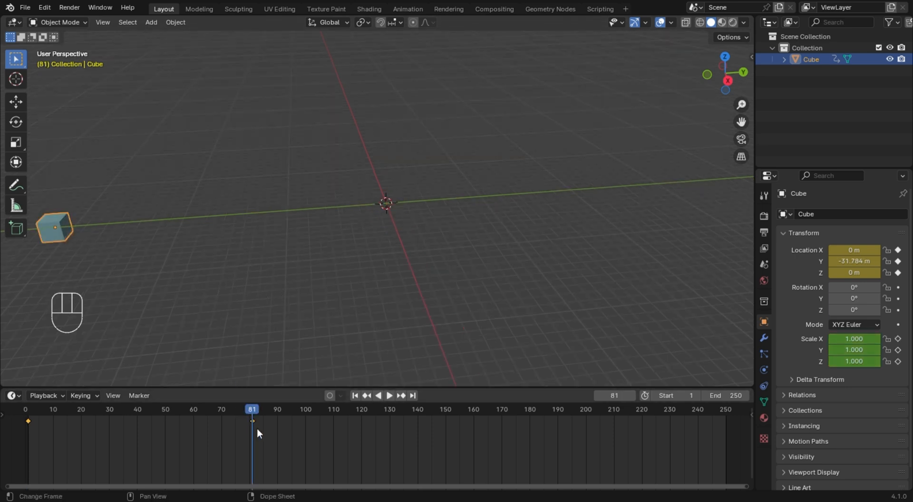
pyautogui.press('s')
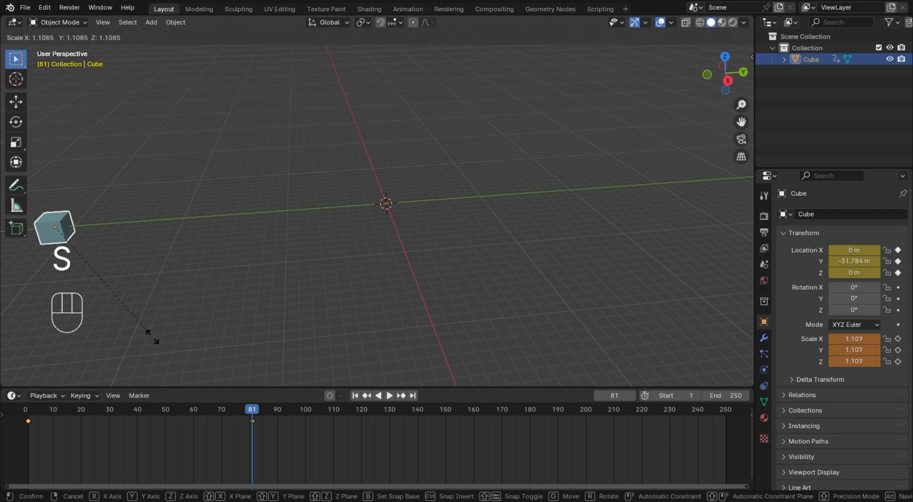
pyautogui.click(278, 76)
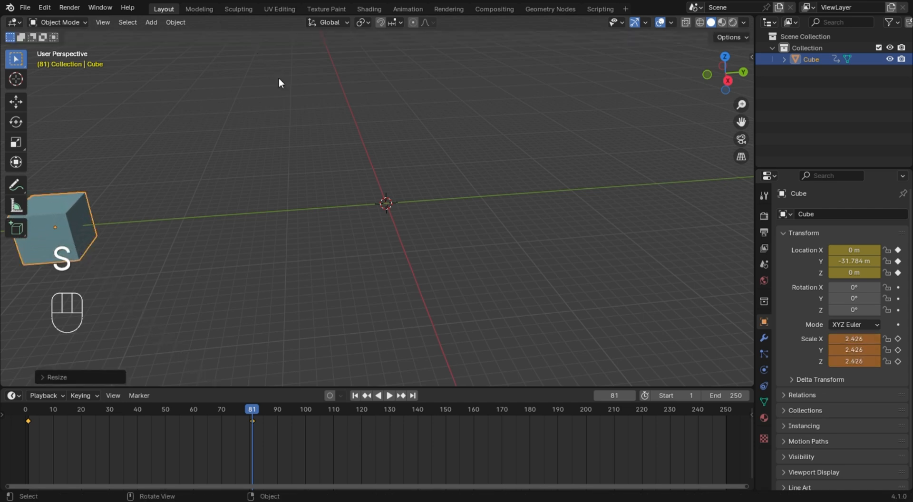
pyautogui.press('k')
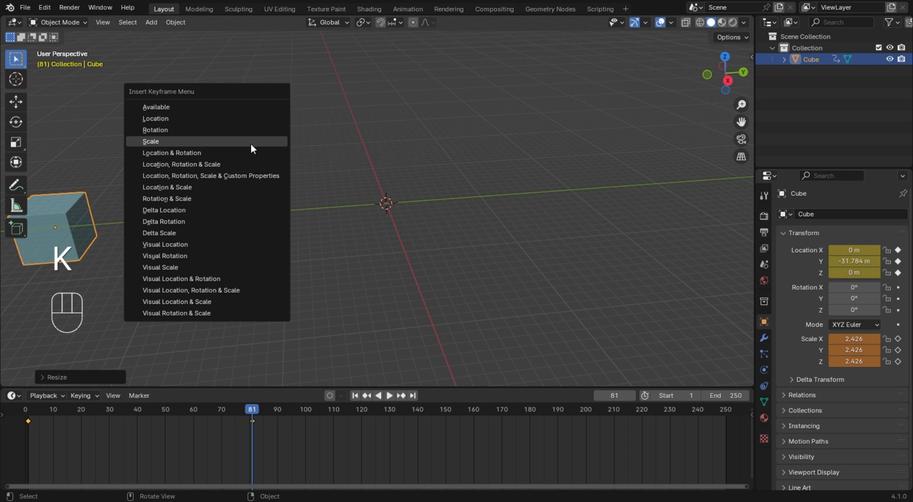
pyautogui.click(250, 143)
# Play the cube's combined location and scale animation from the start and scrub between frames 1 and 81.
pyautogui.click(29, 412)
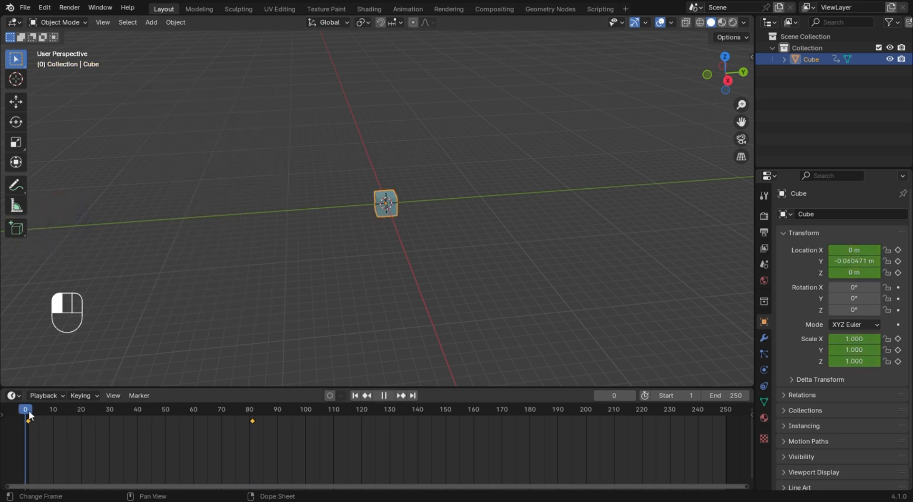
pyautogui.press('space')
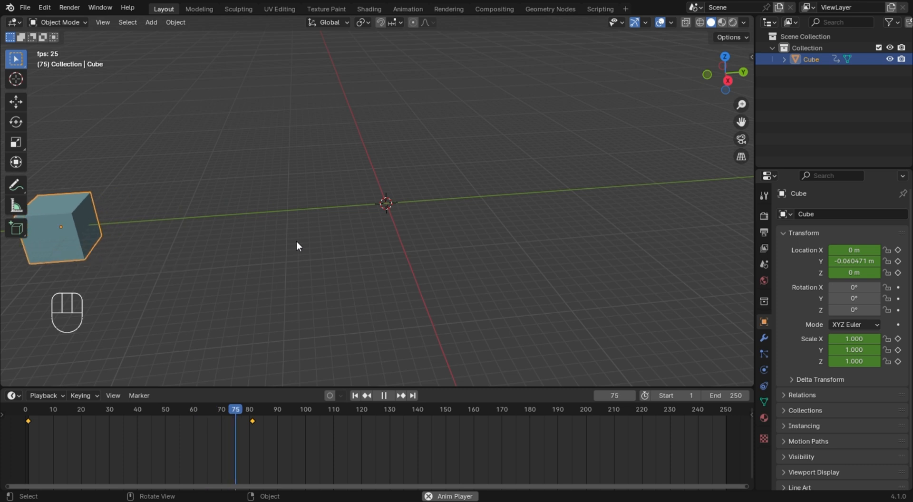
pyautogui.press('space')
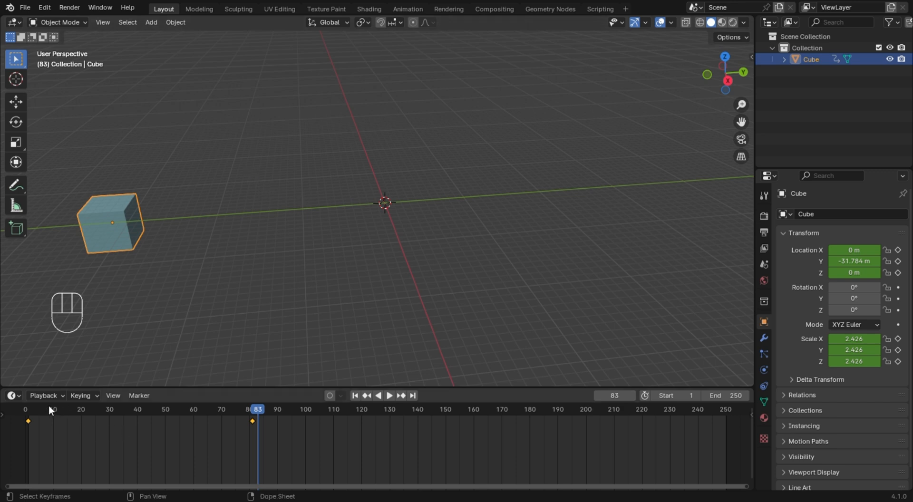
pyautogui.click(27, 410)
pyautogui.click(29, 411)
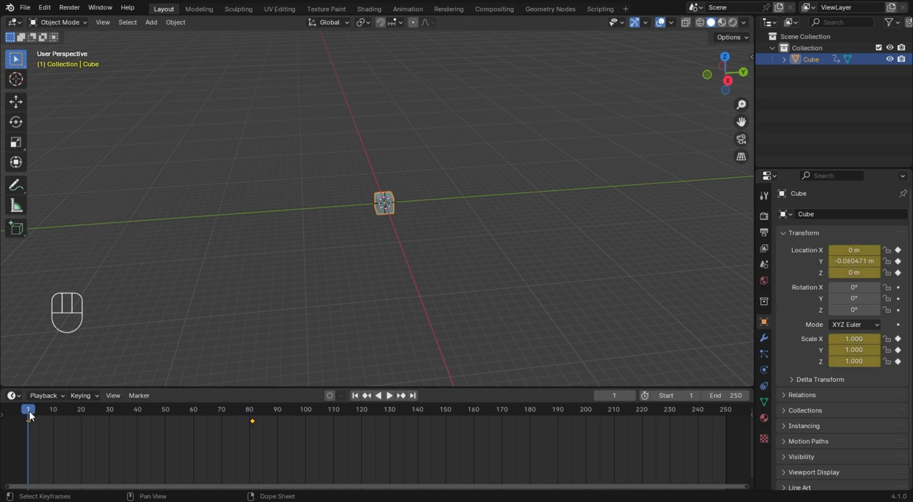
pyautogui.moveTo(29, 410); pyautogui.dragTo(254, 470)
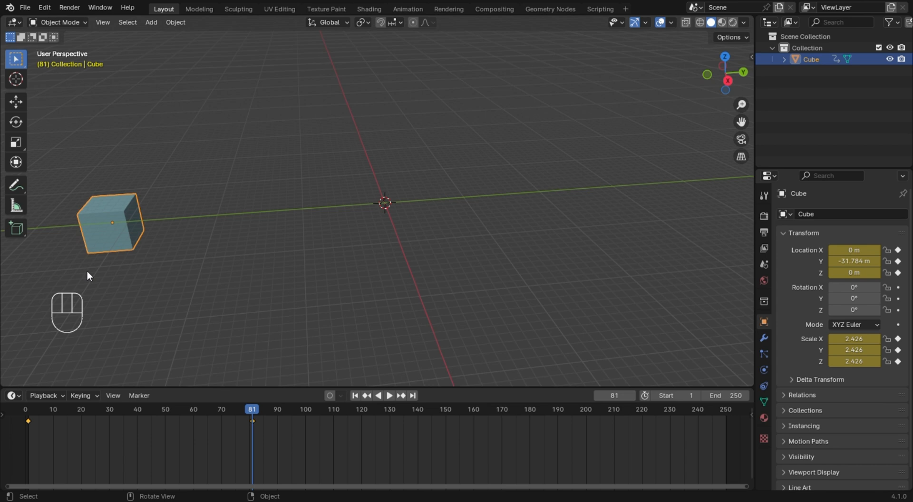
# Return to frame 1 and delete all of the cube's location and scale keyframes from the timeline.
pyautogui.click(192, 204)
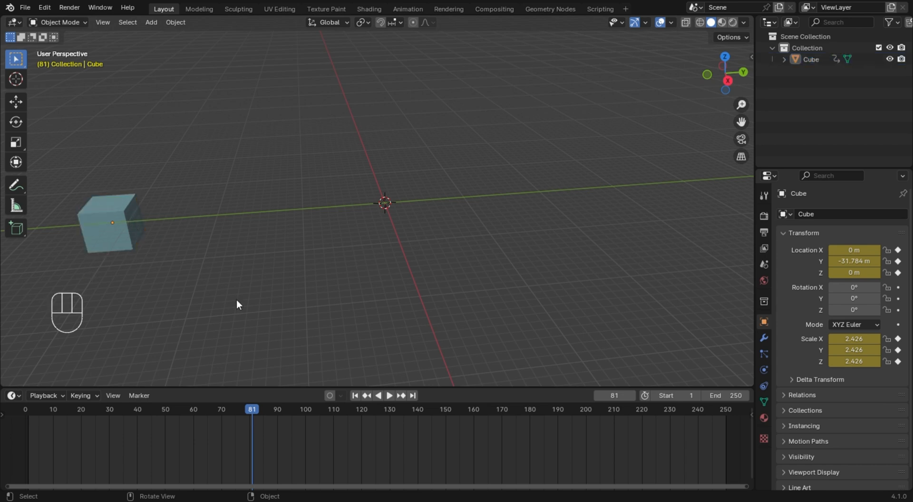
pyautogui.click(28, 412)
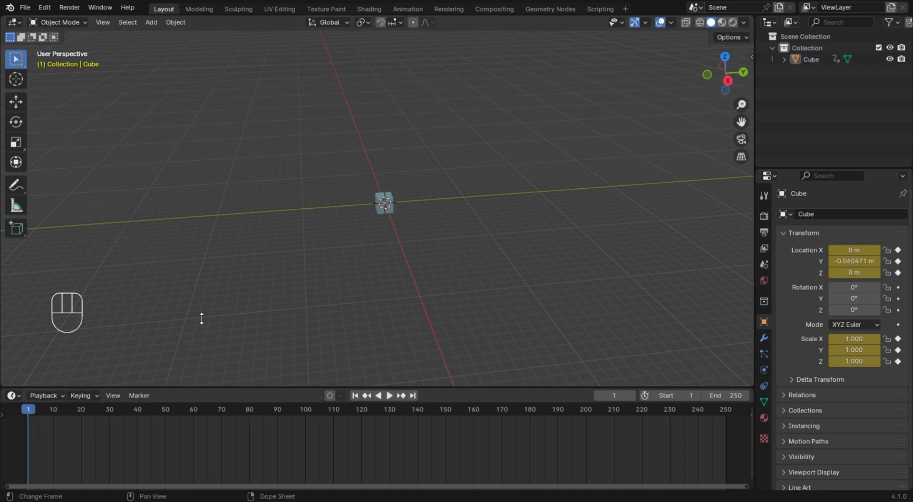
pyautogui.click(392, 209)
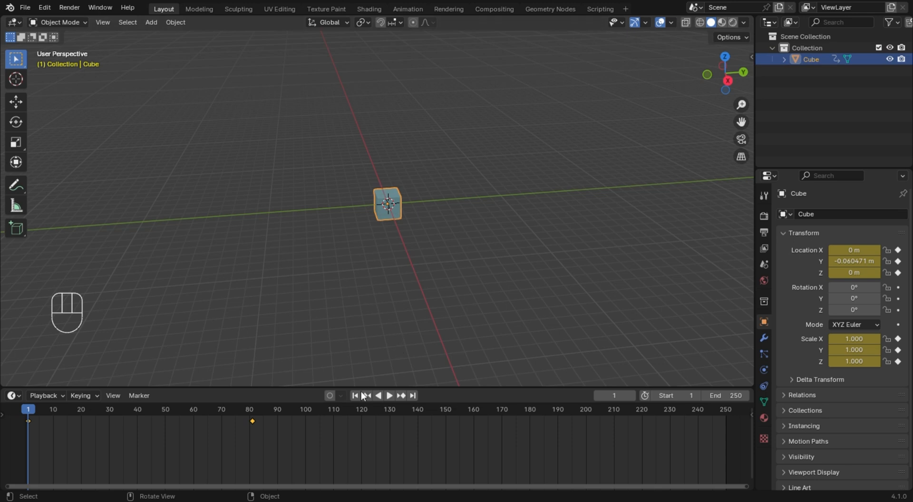
pyautogui.moveTo(343, 446); pyautogui.dragTo(19, 340)
pyautogui.press('x')
pyautogui.click(114, 428)
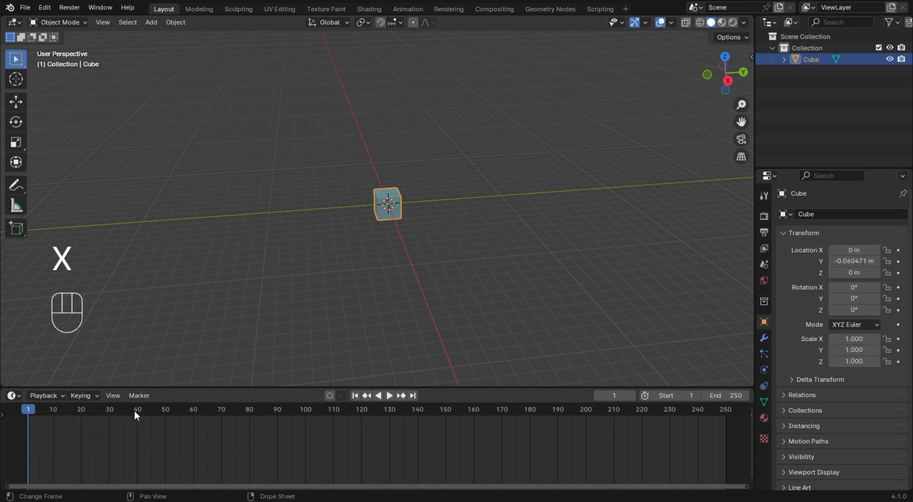
# Turn on Auto Keying for the timeline with the cube selected.
pyautogui.click(415, 242)
pyautogui.scroll(6, 372, 145)
pyautogui.click(396, 192)
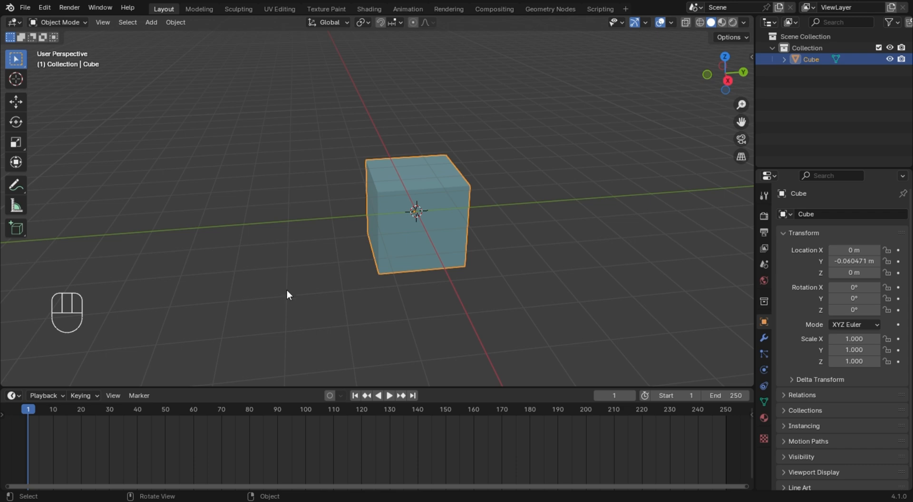
pyautogui.click(330, 395)
# Insert an initial Location keyframe for the cube at frame 1 with Auto Keying enabled.
pyautogui.moveTo(412, 211); pyautogui.dragTo(403, 212, button='middle')
pyautogui.press('k')
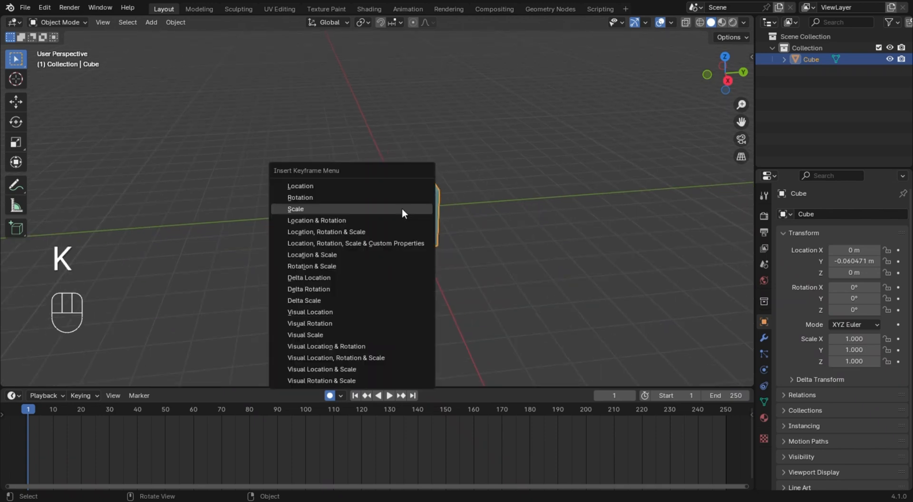
pyautogui.click(364, 190)
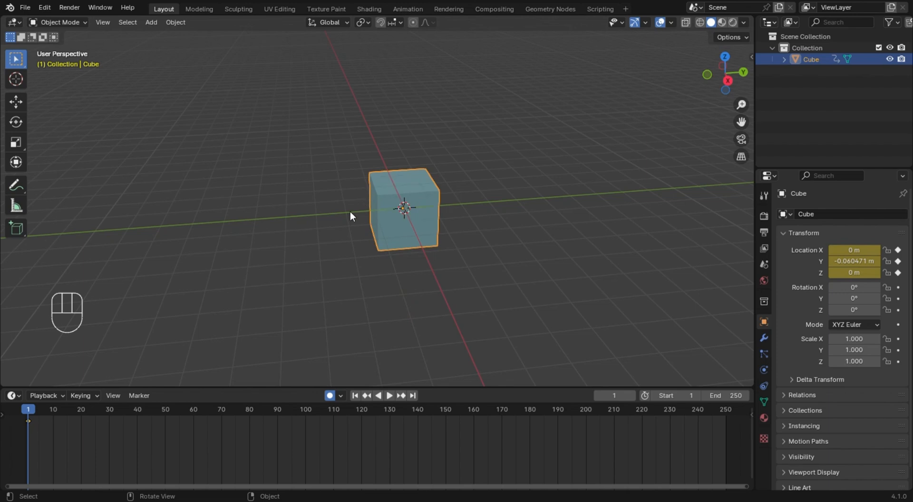
# At frame 69, move the cube along the Y axis to about -21.4 m so Auto Keying records its location.
pyautogui.scroll(-3, 289, 270)
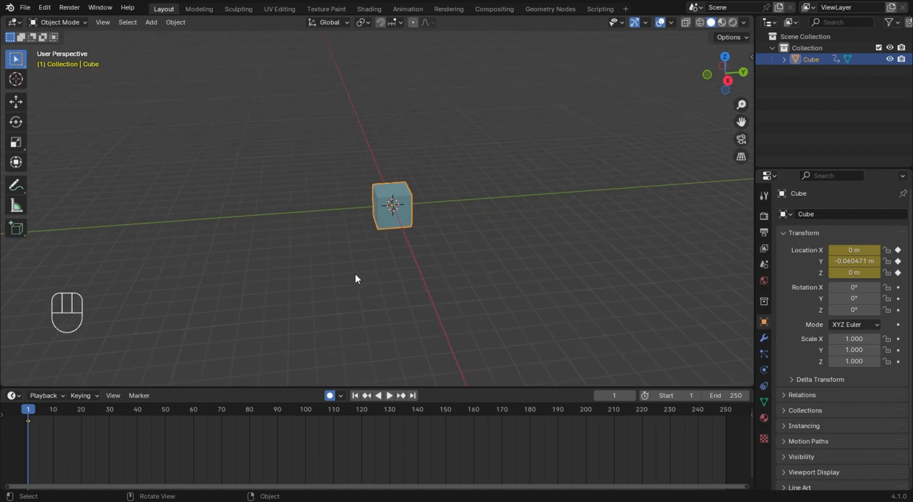
pyautogui.click(219, 411)
pyautogui.scroll(-1, 340, 200)
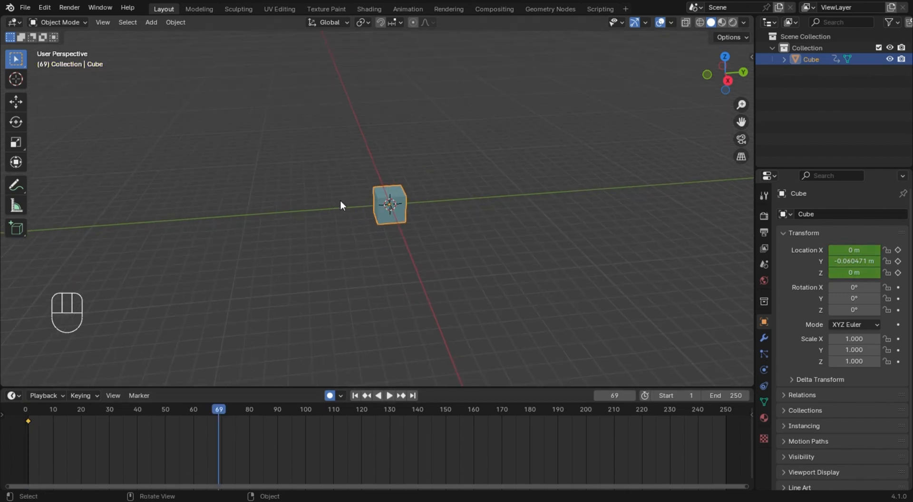
pyautogui.press('g')
pyautogui.press('y')
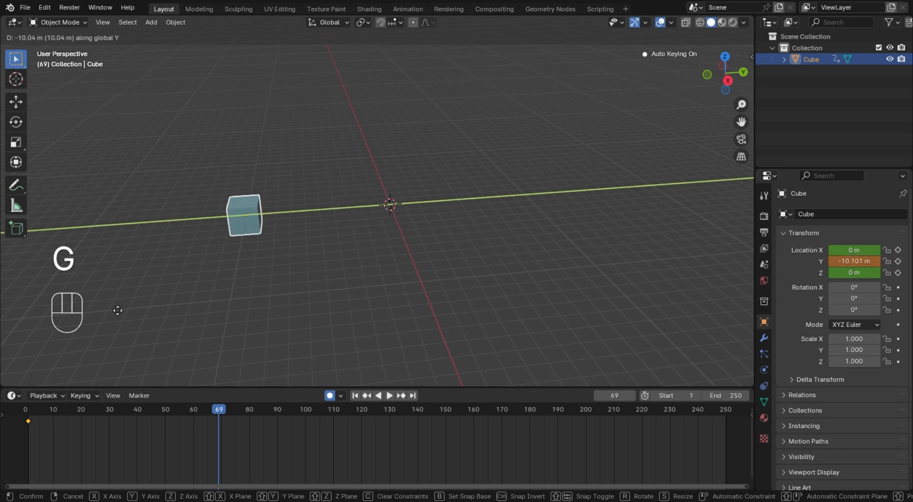
pyautogui.click(83, 307)
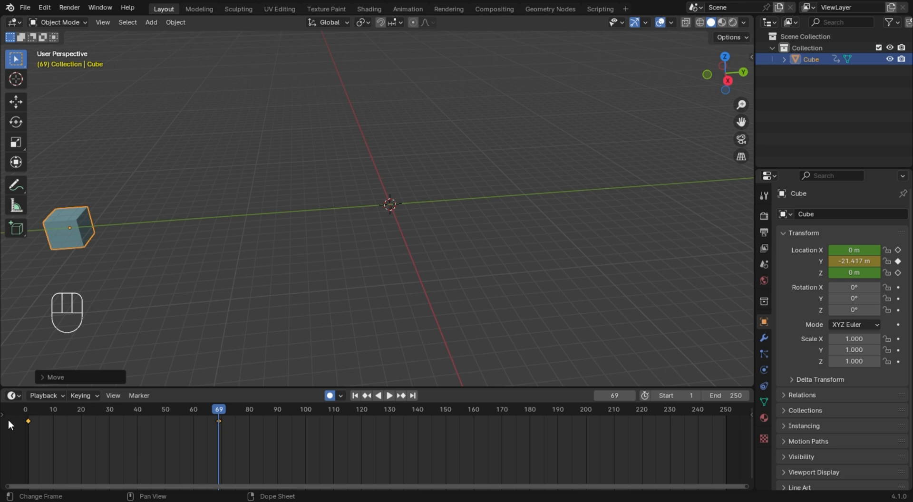
# Play the cube's auto-keyed movement from frame 1 and stop playback past the second keyframe.
pyautogui.click(28, 411)
pyautogui.press('space')
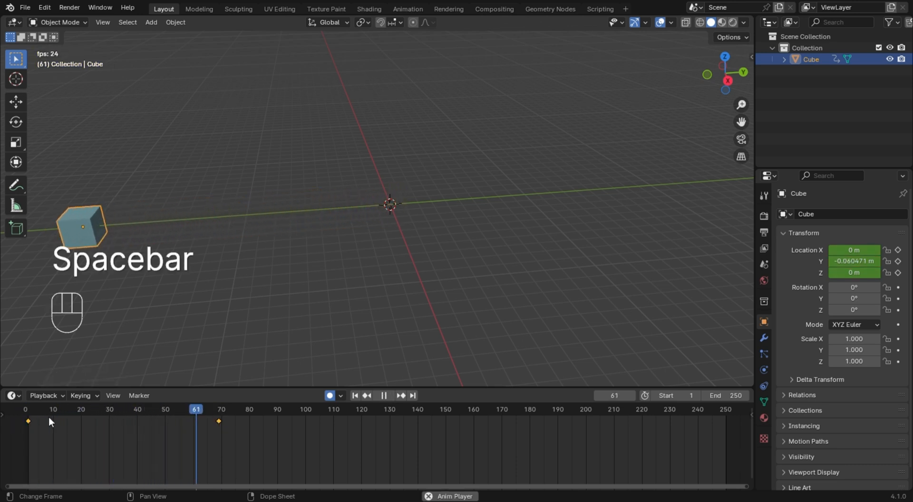
pyautogui.press('space')
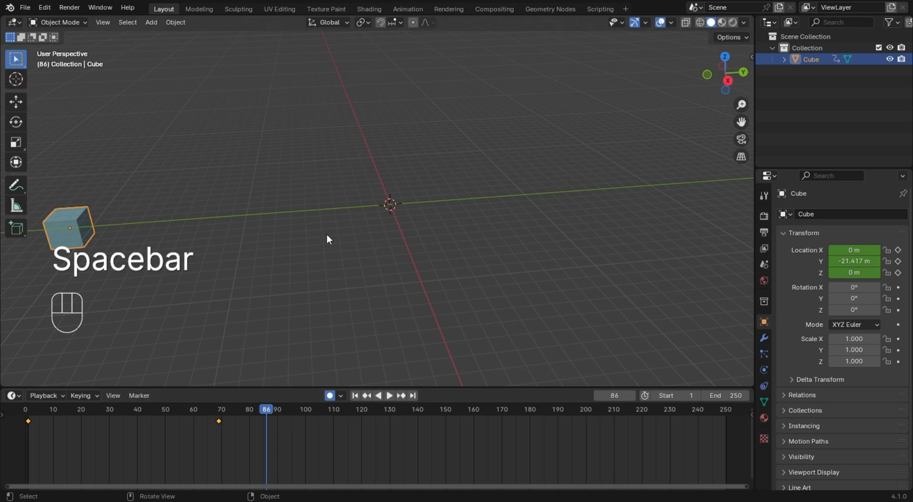
# At frame 86, move the cube freely to about X 0.96, Y -17.9, Z -1.04 m to auto-key its location.
pyautogui.press('k')
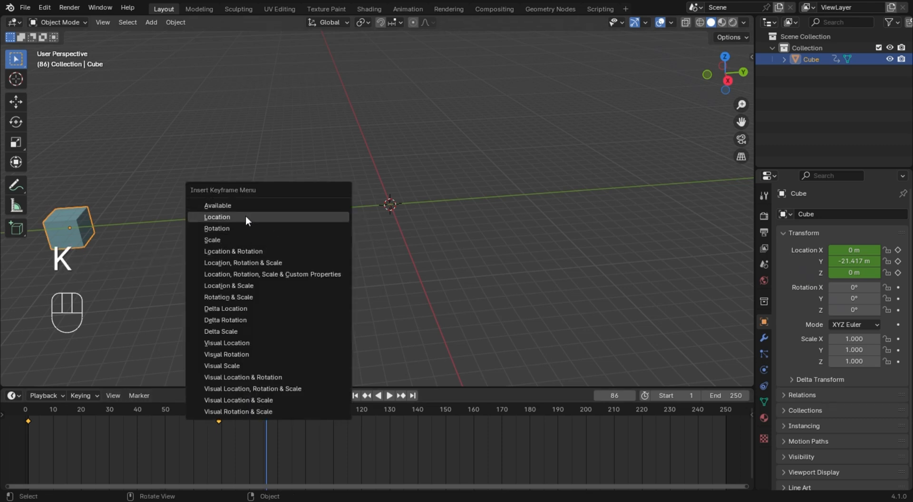
pyautogui.click(457, 268)
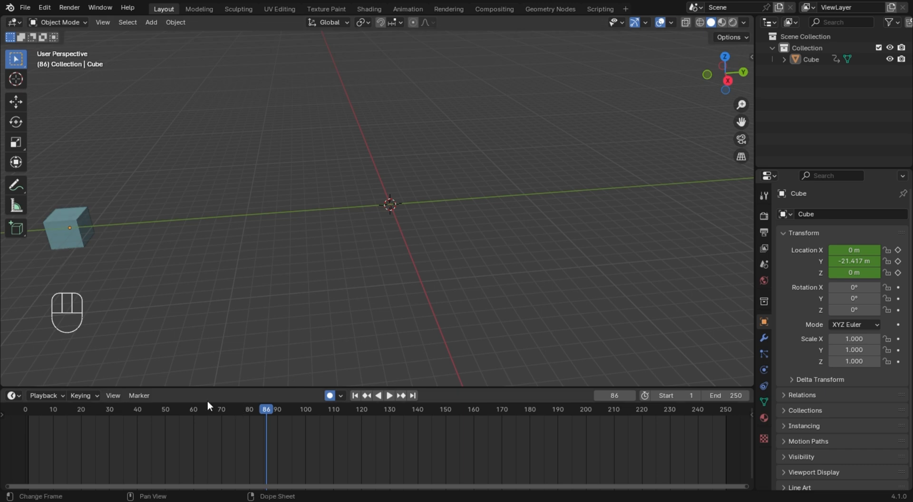
pyautogui.click(78, 231)
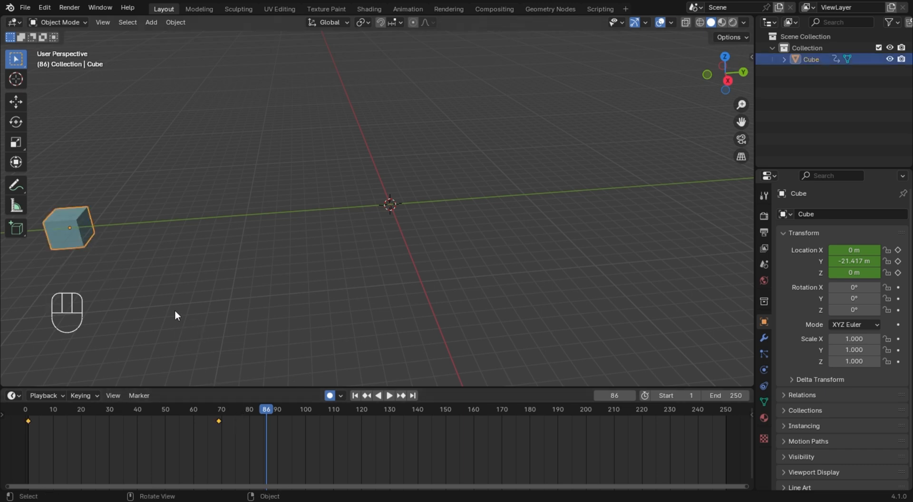
pyautogui.press('g')
pyautogui.click(232, 322)
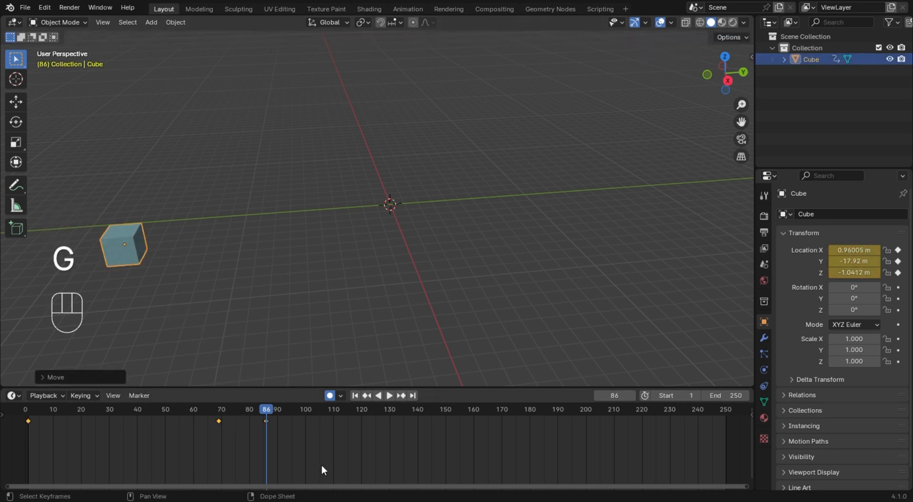
# Play the animation from frame 68 and undo the cube's move at frame 86.
pyautogui.click(216, 411)
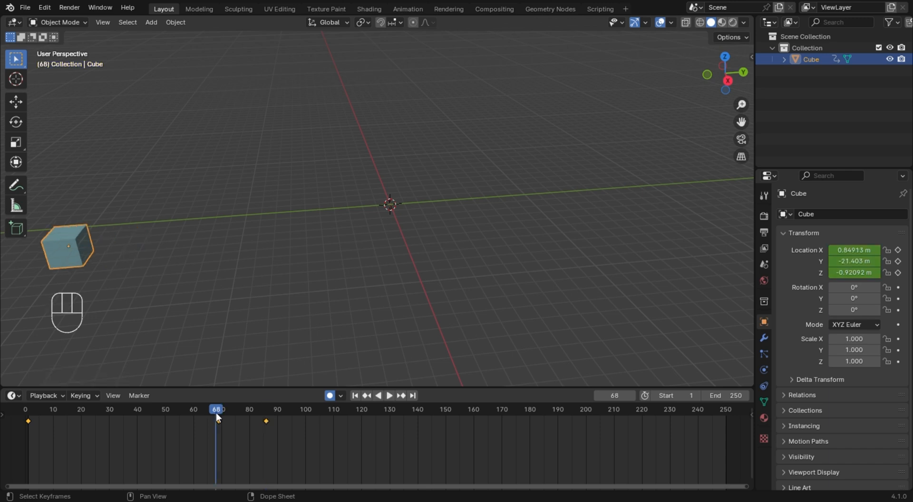
pyautogui.press('space')
pyautogui.press('space')
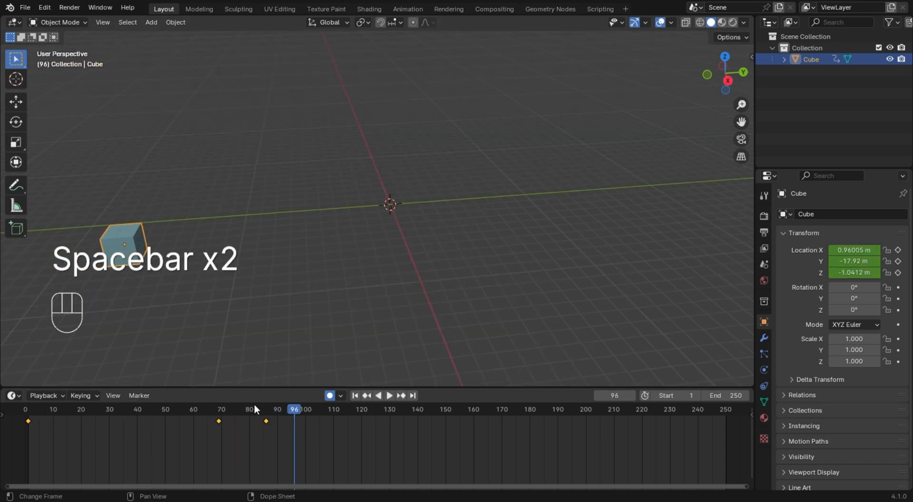
pyautogui.hotkey('ctrl', 'z')
pyautogui.hotkey('ctrl', 'z')
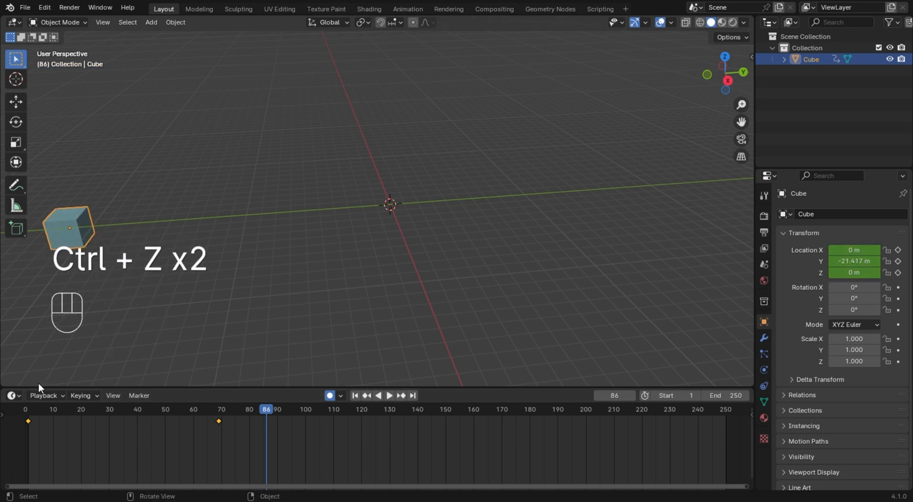
# Replay the cube's remaining two-keyframe movement from frame 1.
pyautogui.click(27, 409)
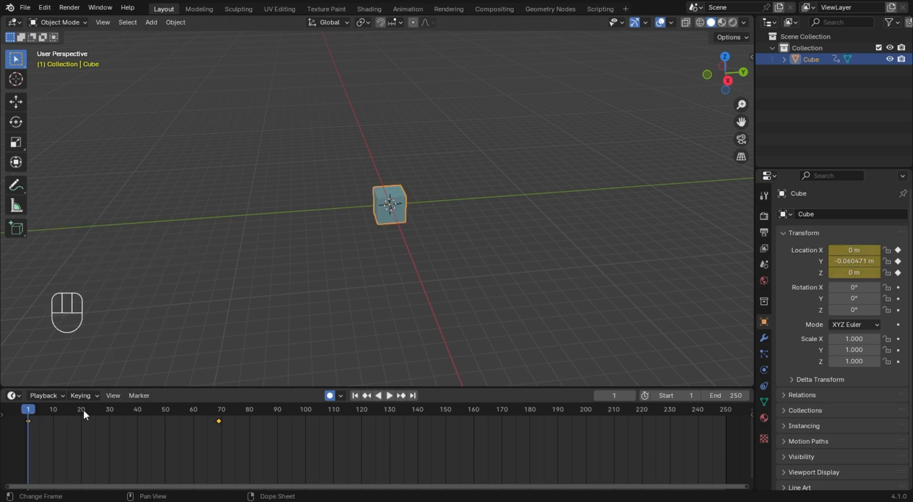
pyautogui.press('space')
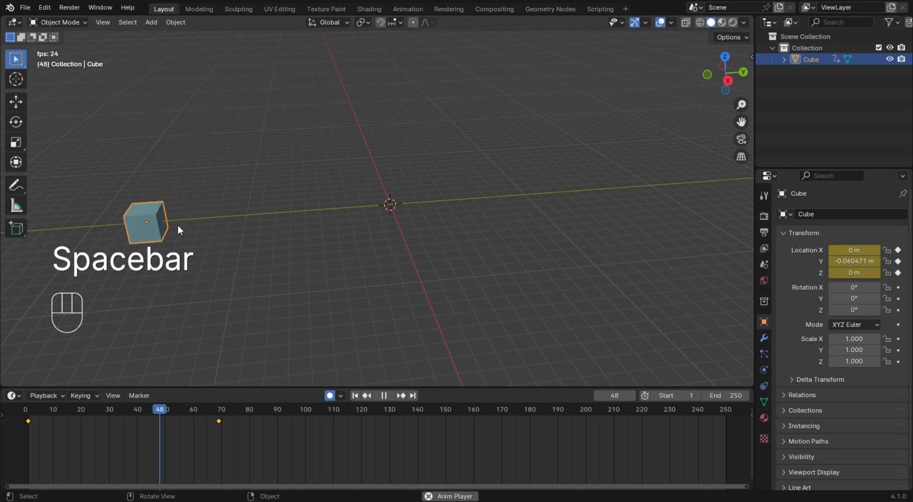
pyautogui.press('space')
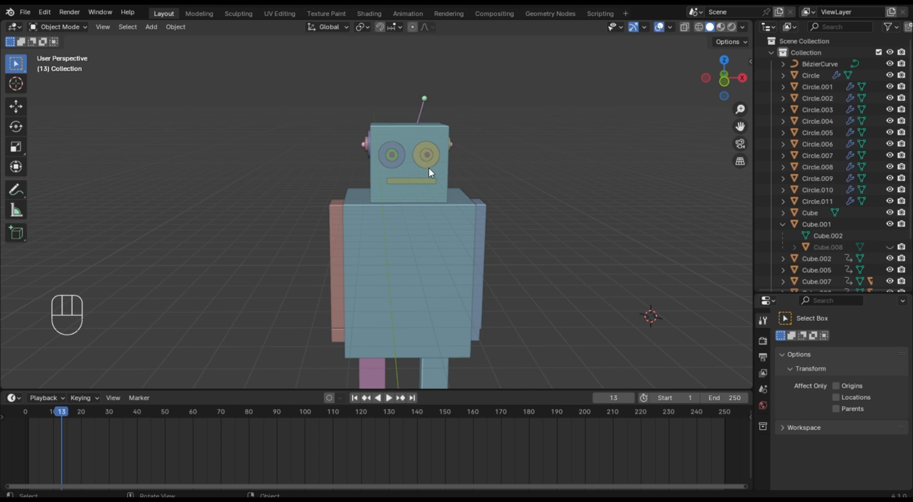
# Switch to the robot scene and examine the robot's head from the front and from the side.
pyautogui.scroll(-4, 465, 221)
pyautogui.moveTo(491, 245); pyautogui.dragTo(418, 154, button='middle')
pyautogui.scroll(4, 434, 148)
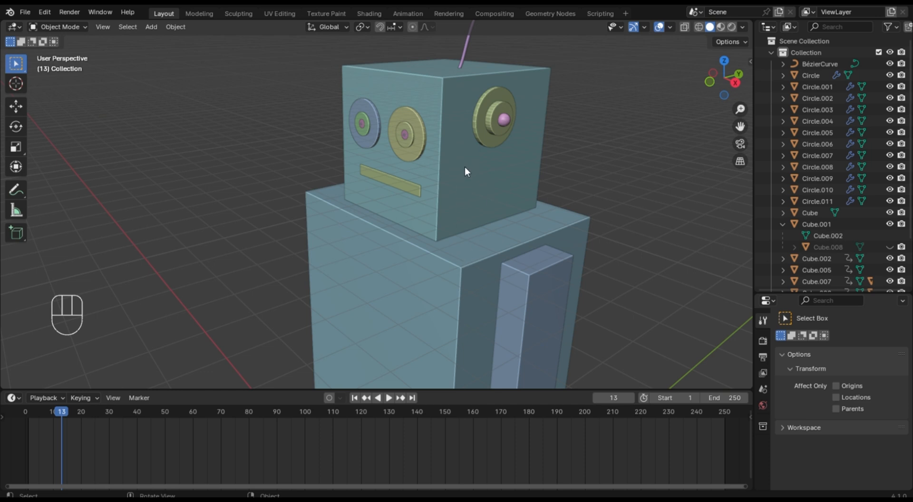
pyautogui.press('KP_1')
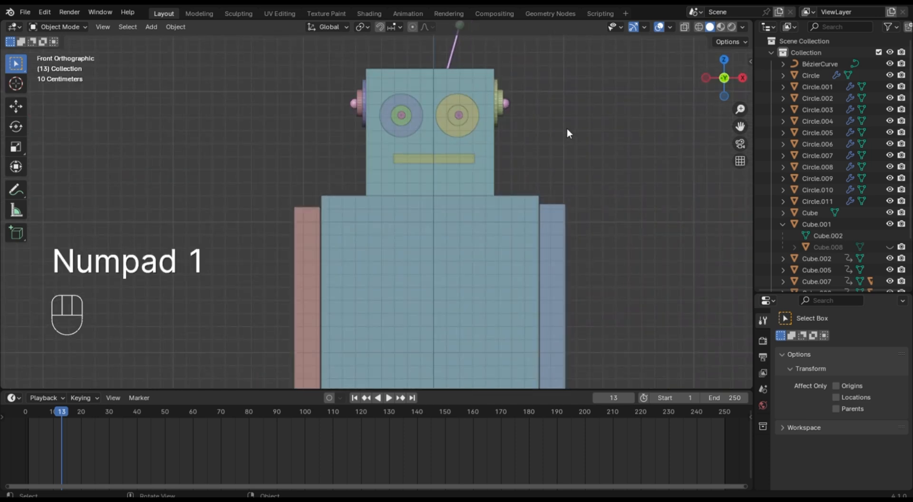
pyautogui.keyDown('shift'); pyautogui.moveTo(566, 127); pyautogui.dragTo(462, 180, button='middle'); pyautogui.keyUp('shift')
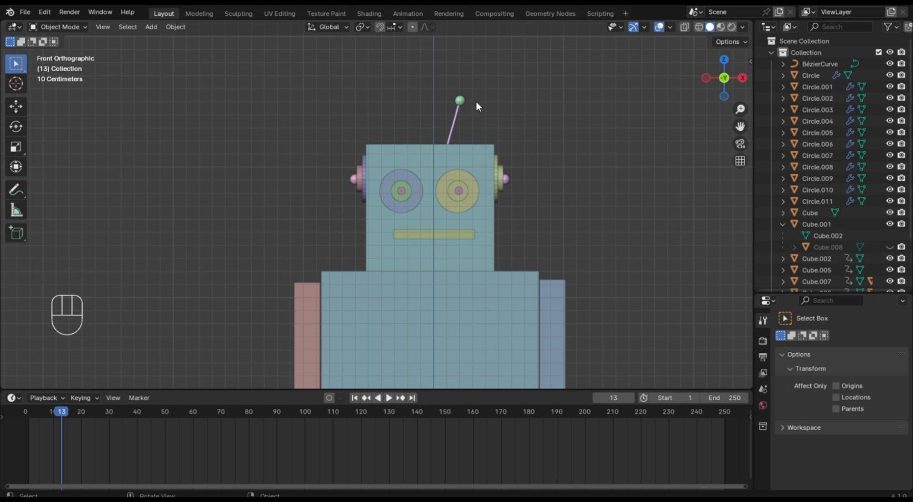
pyautogui.click(397, 119)
pyautogui.moveTo(522, 177); pyautogui.dragTo(454, 178, button='middle')
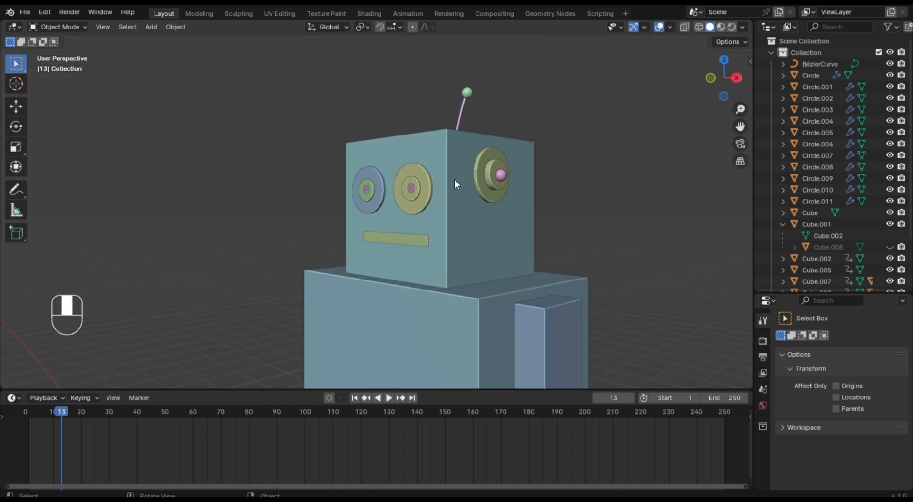
# Select the ear's ring, its small sphere and the head block in turn to examine them as separate objects.
pyautogui.click(480, 164)
pyautogui.click(487, 168)
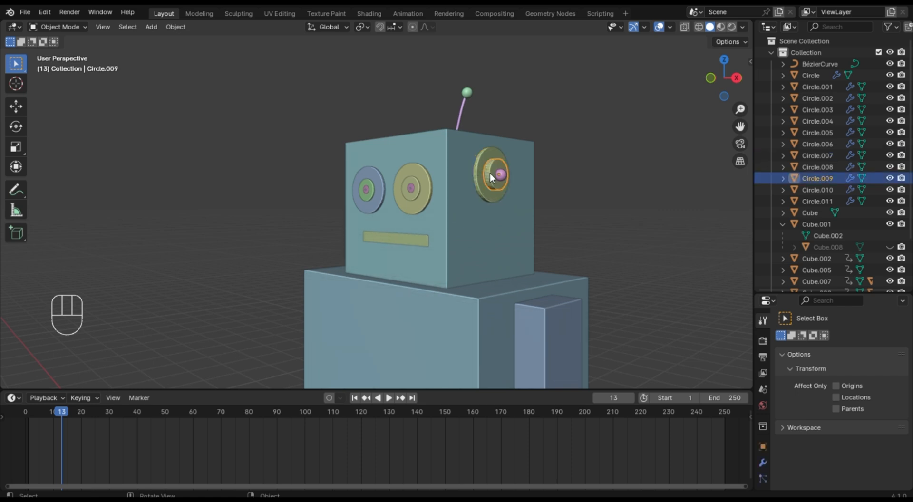
pyautogui.click(501, 177)
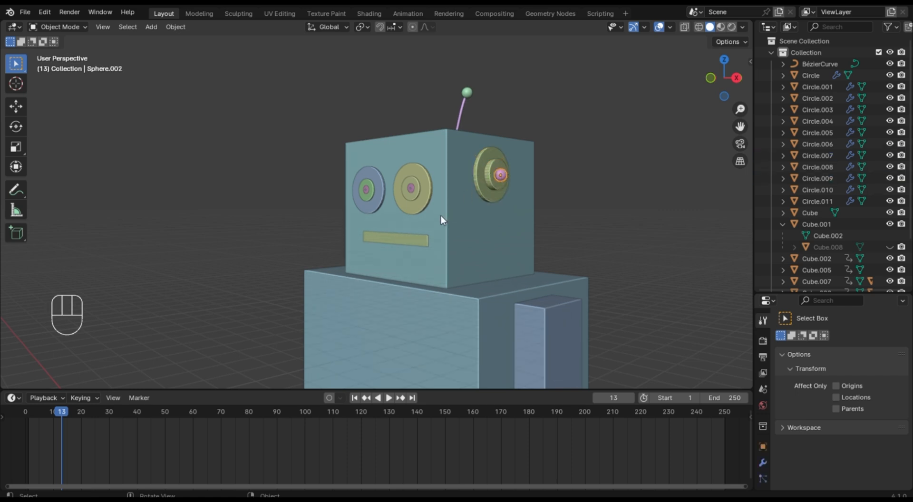
pyautogui.moveTo(453, 184); pyautogui.dragTo(518, 180, button='middle')
pyautogui.click(432, 150)
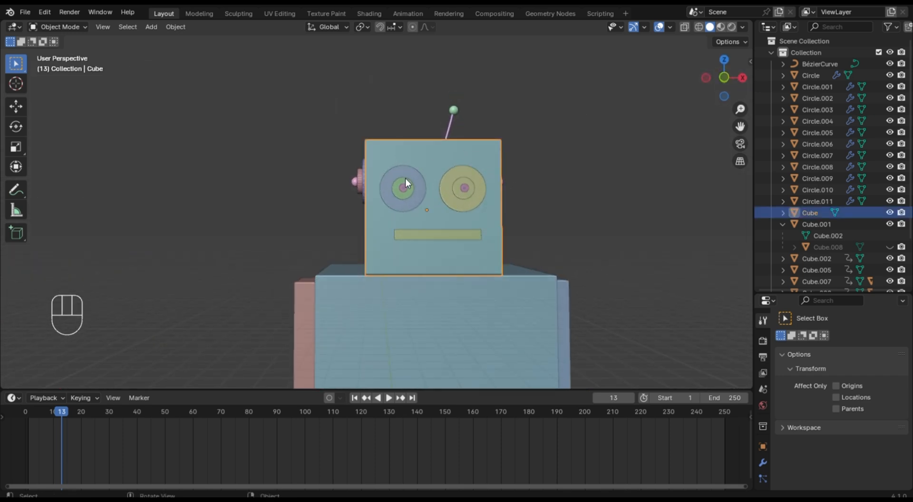
# Select the robot's arms, legs, head and torso one at a time to examine its separate body parts.
pyautogui.scroll(-10, 601, 276)
pyautogui.scroll(5, 432, 238)
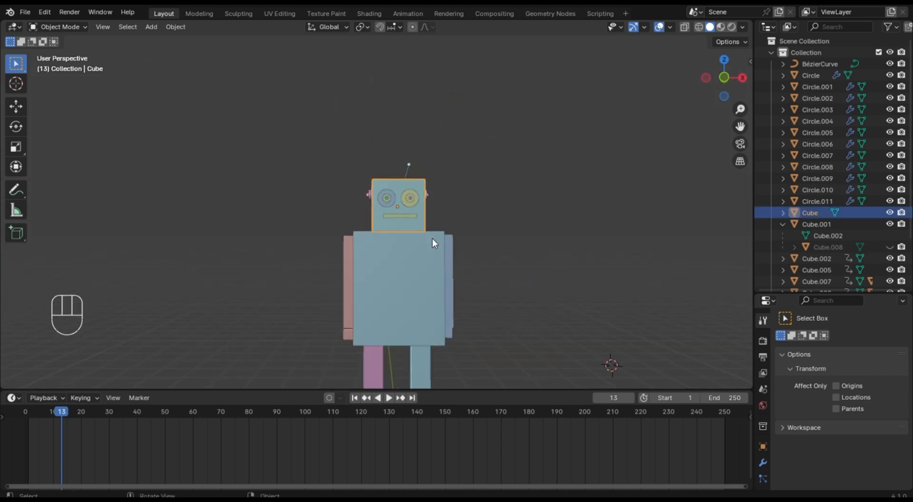
pyautogui.click(454, 282)
pyautogui.click(348, 305)
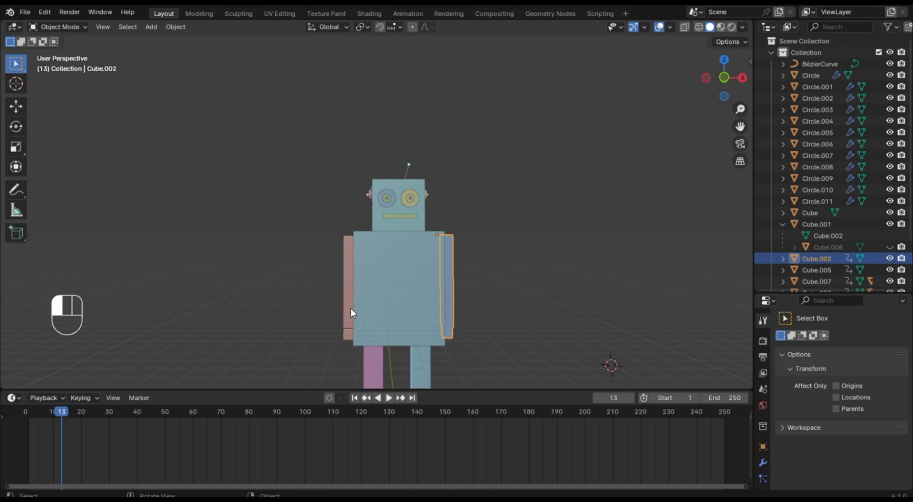
pyautogui.click(430, 369)
pyautogui.click(405, 278)
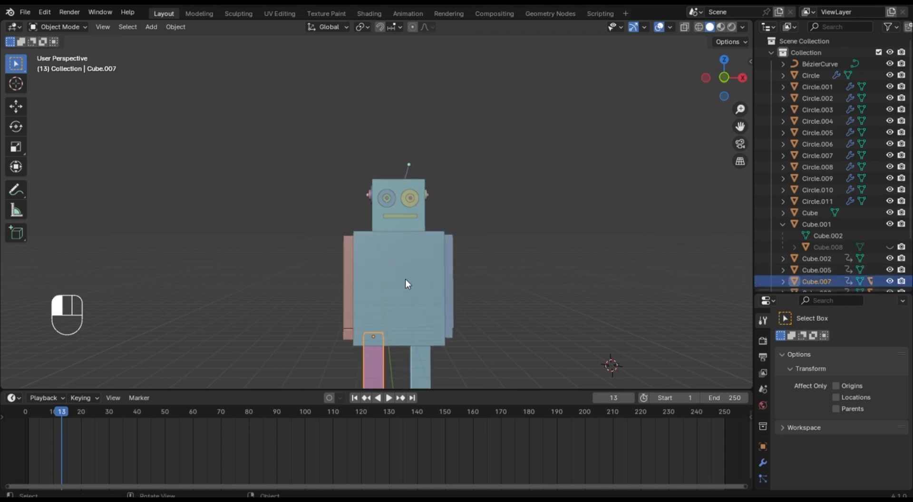
pyautogui.moveTo(577, 235); pyautogui.dragTo(392, 224, button='middle')
pyautogui.click(391, 222)
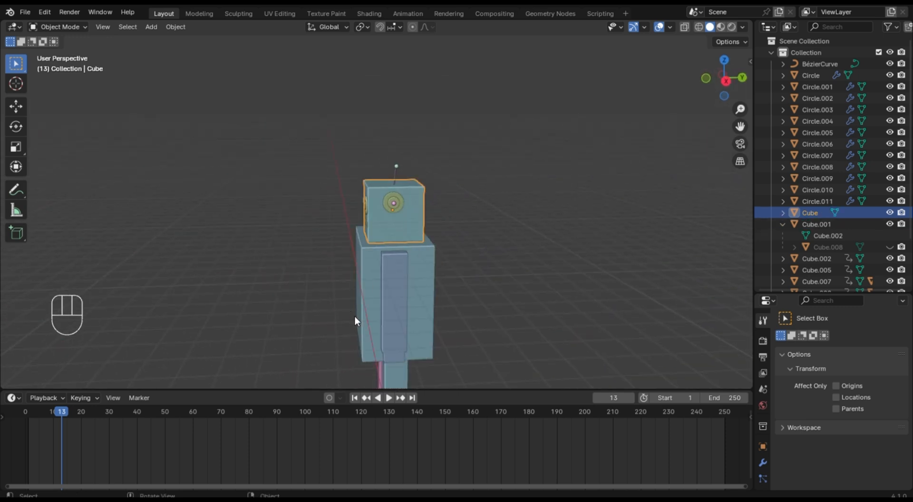
pyautogui.click(369, 304)
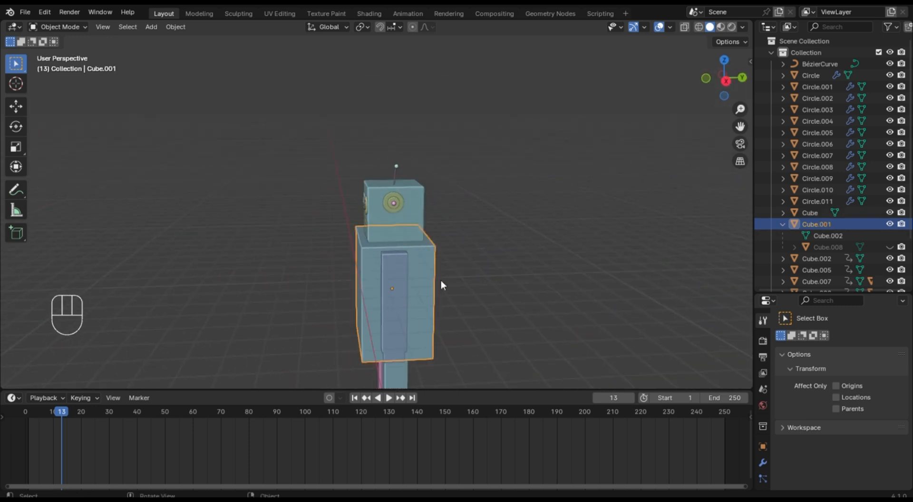
# Show the robot's head in front orthographic view and box-select all parts of the robot's left ear.
pyautogui.moveTo(441, 280); pyautogui.dragTo(350, 251, button='middle')
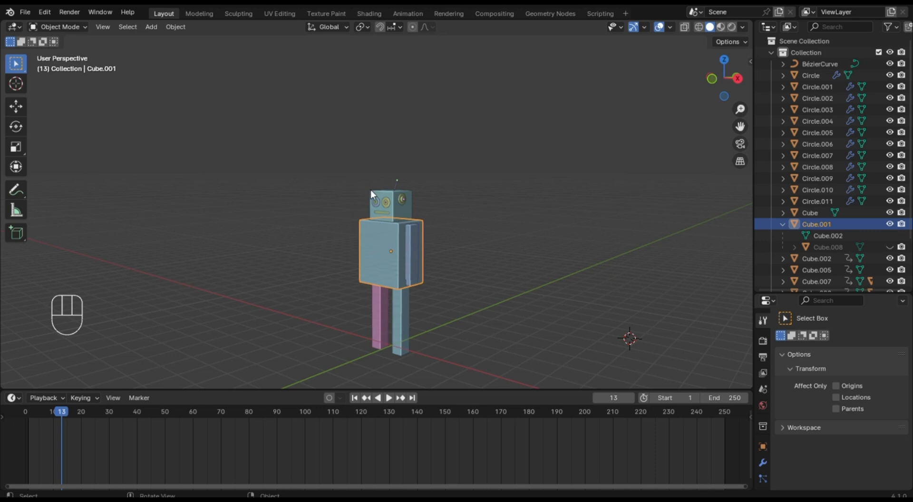
pyautogui.scroll(2, 387, 181)
pyautogui.scroll(5, 391, 129)
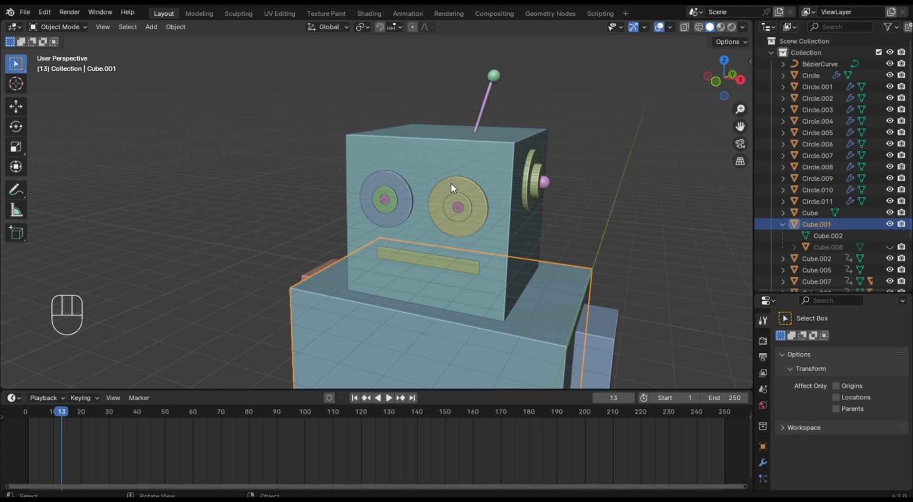
pyautogui.press('KP_1')
pyautogui.scroll(1, 527, 161)
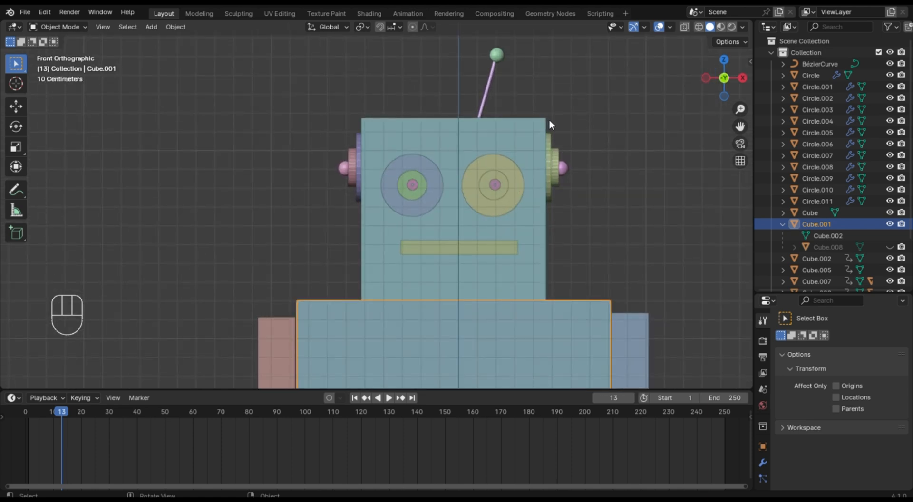
pyautogui.moveTo(549, 121); pyautogui.dragTo(577, 222)
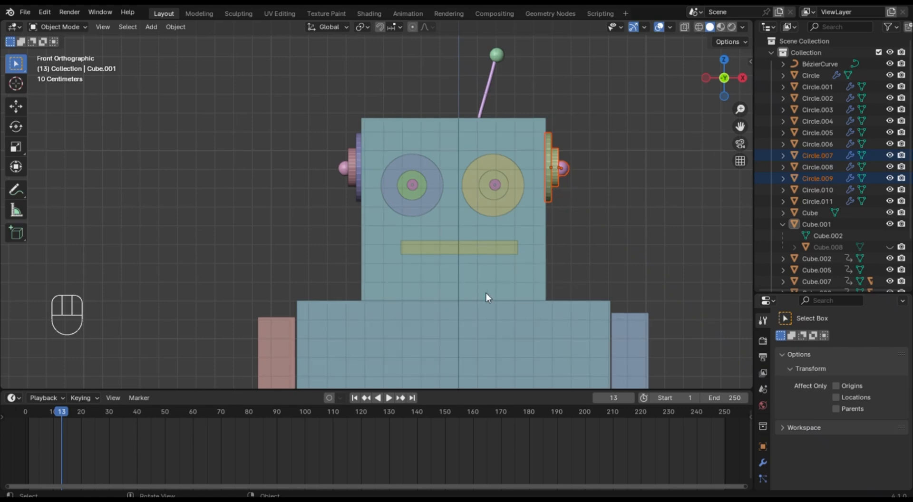
# Replace the selection with all parts of both ears and the antenna, leaving the head block unselected.
pyautogui.click(455, 283)
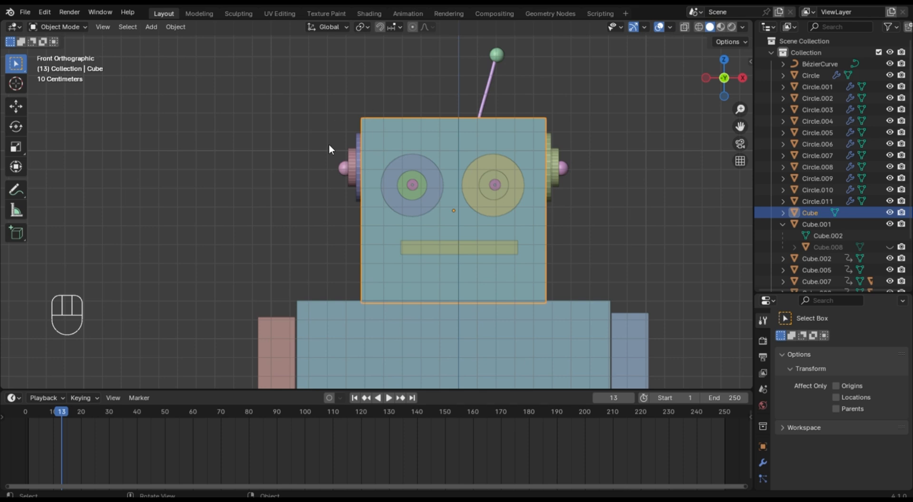
pyautogui.click(578, 151)
pyautogui.press('shift')
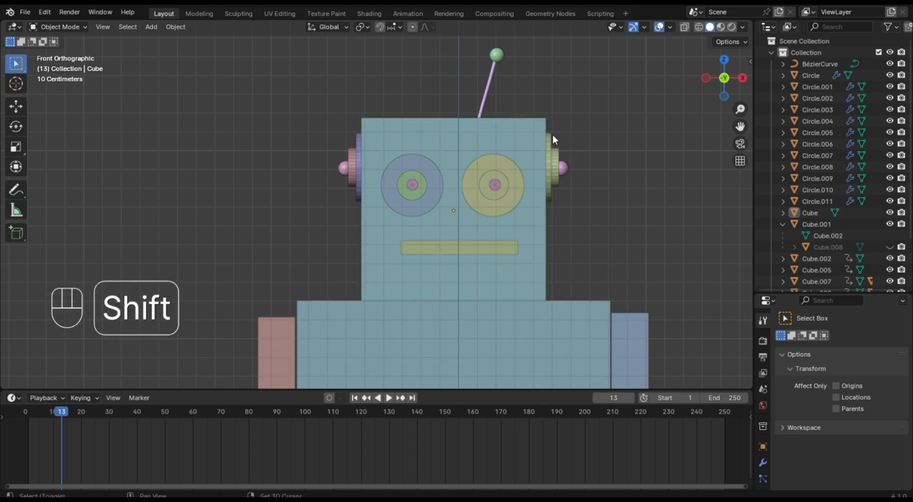
pyautogui.moveTo(549, 124); pyautogui.dragTo(587, 237)
pyautogui.press('shift')
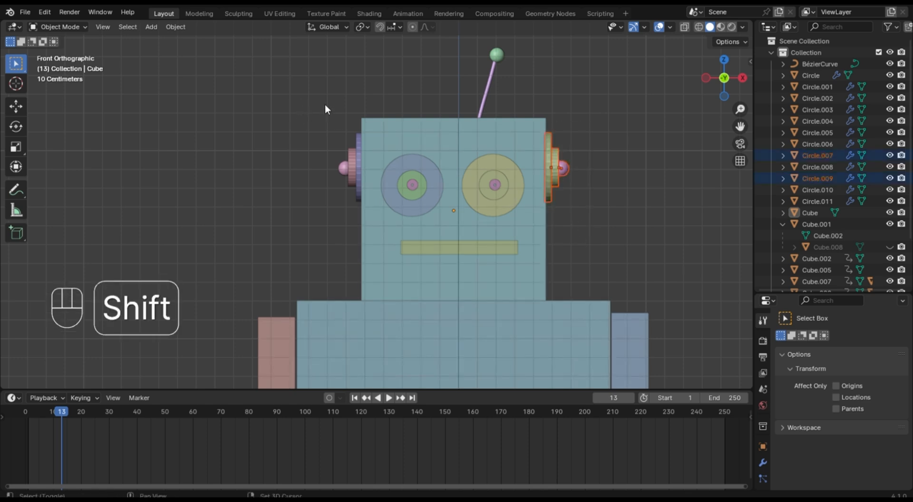
pyautogui.keyDown('shift'); pyautogui.moveTo(327, 103); pyautogui.dragTo(356, 217); pyautogui.keyUp('shift')
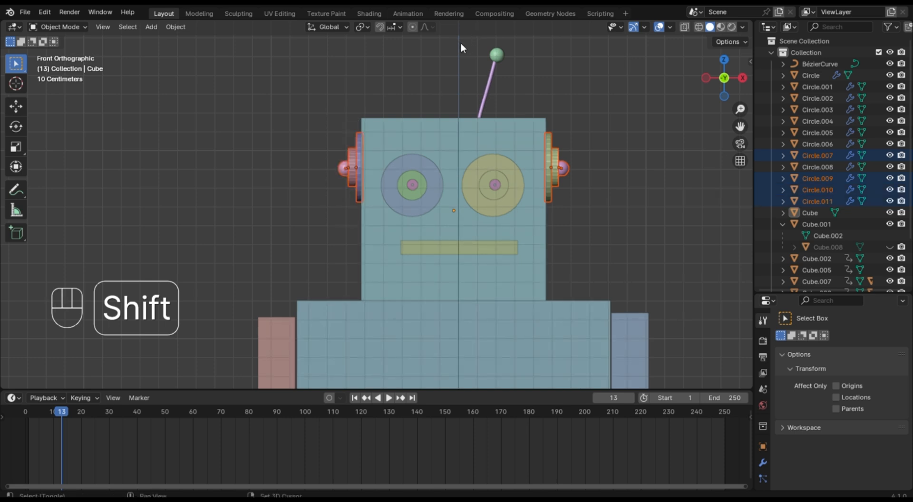
pyautogui.keyDown('shift'); pyautogui.moveTo(447, 39); pyautogui.dragTo(523, 99); pyautogui.keyUp('shift')
# Add every disc of the robot's right eye, from the large outer one to the tiny pupil centre, to the selection.
pyautogui.moveTo(475, 185); pyautogui.dragTo(504, 197, button='middle')
pyautogui.scroll(2, 481, 174)
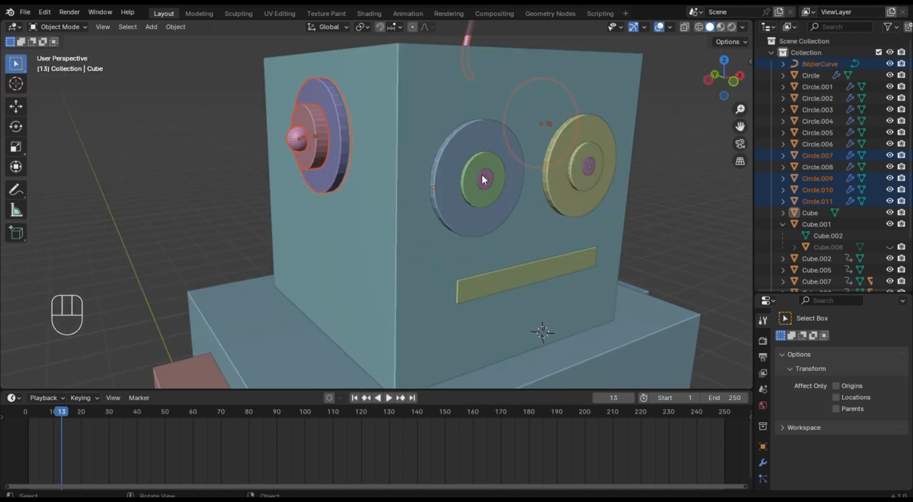
pyautogui.scroll(5, 505, 189)
pyautogui.scroll(-4, 561, 182)
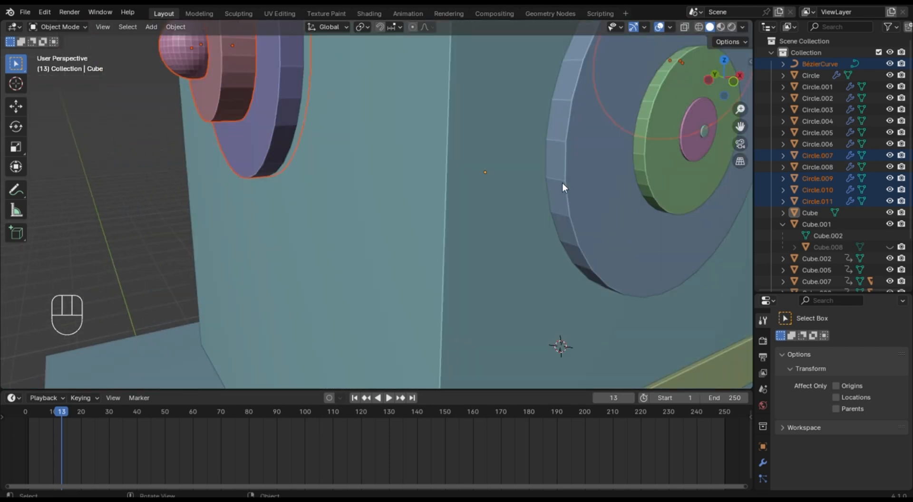
pyautogui.scroll(-2, 572, 178)
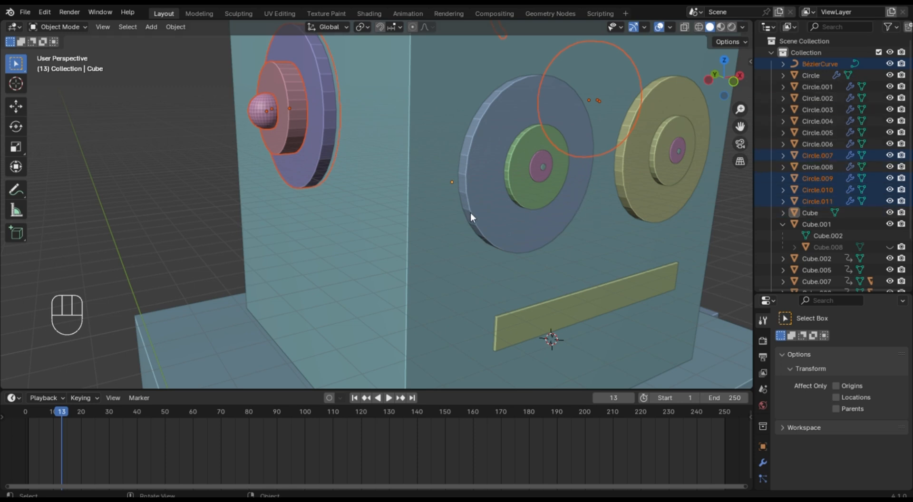
pyautogui.press('shift')
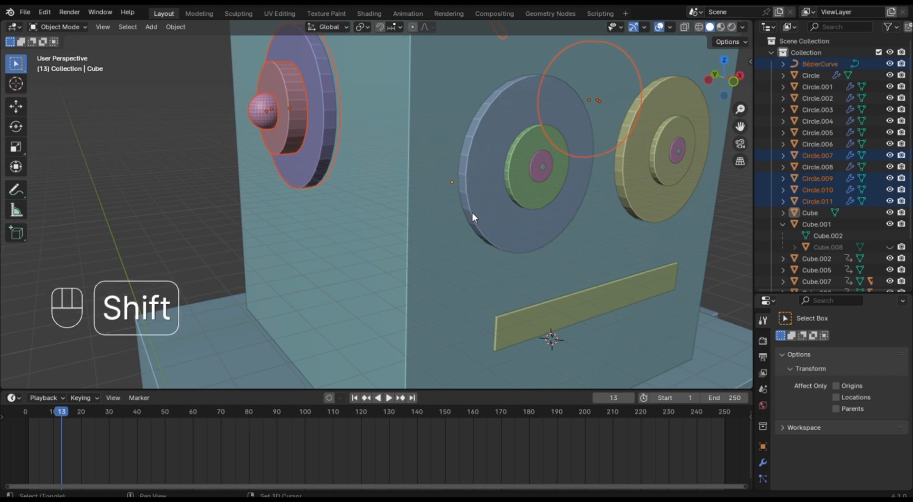
pyautogui.keyDown('shift'); pyautogui.click(505, 223); pyautogui.keyUp('shift')
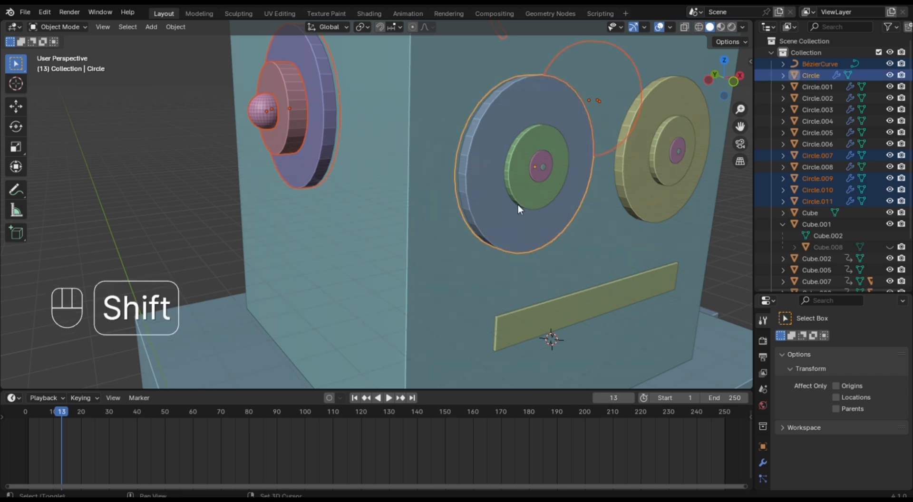
pyautogui.keyDown('shift'); pyautogui.click(543, 178); pyautogui.keyUp('shift')
pyautogui.keyDown('shift'); pyautogui.click(541, 176); pyautogui.keyUp('shift')
pyautogui.scroll(2, 578, 164)
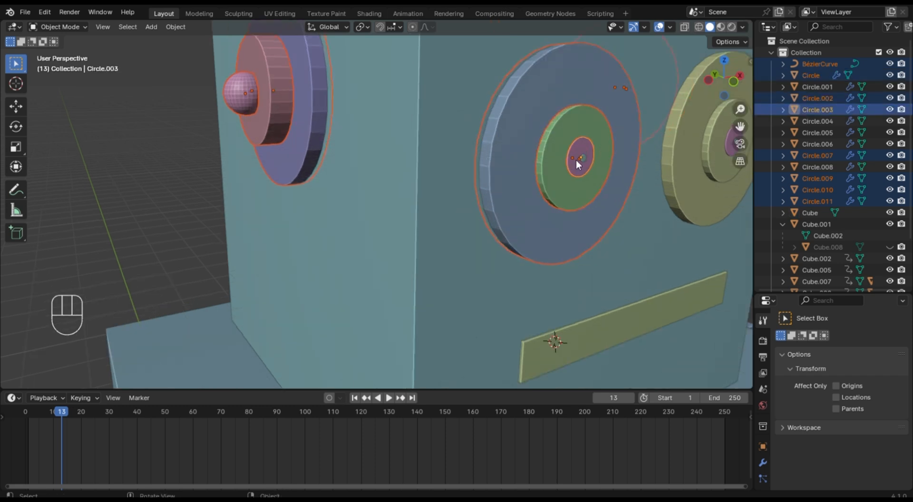
pyautogui.keyDown('shift'); pyautogui.click(582, 161); pyautogui.keyUp('shift')
pyautogui.scroll(-1, 690, 201)
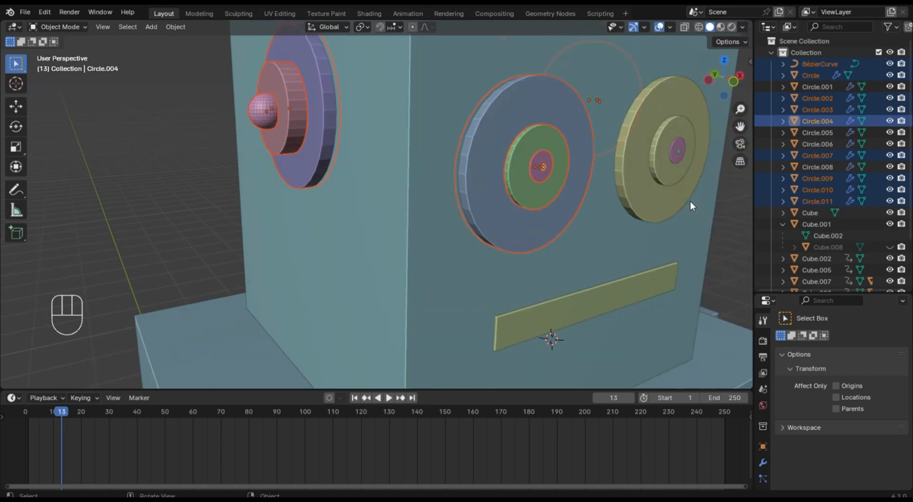
# Add all discs of the robot's left eye and the mouth bar to the selection.
pyautogui.moveTo(690, 201)
pyautogui.mouseDown(button='middle')
pyautogui.moveTo(649, 191)
pyautogui.moveTo(692, 192)
pyautogui.mouseUp(button='middle')
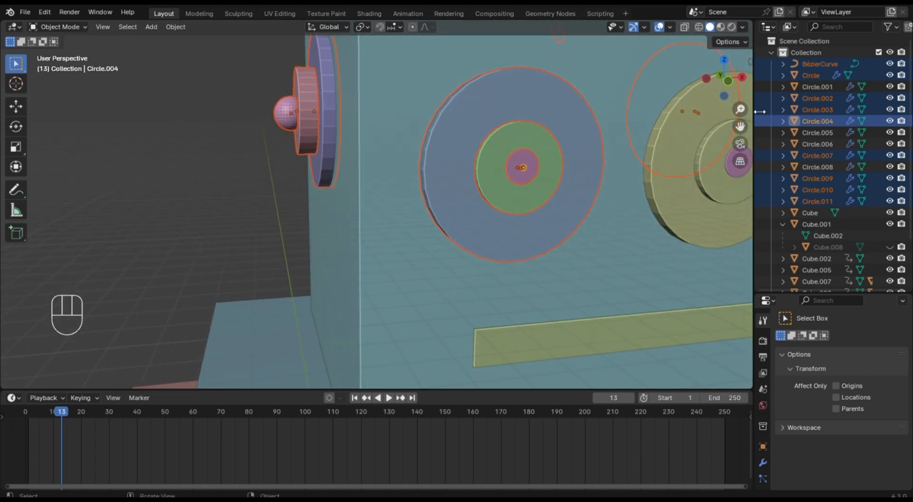
pyautogui.moveTo(741, 129); pyautogui.dragTo(630, 119)
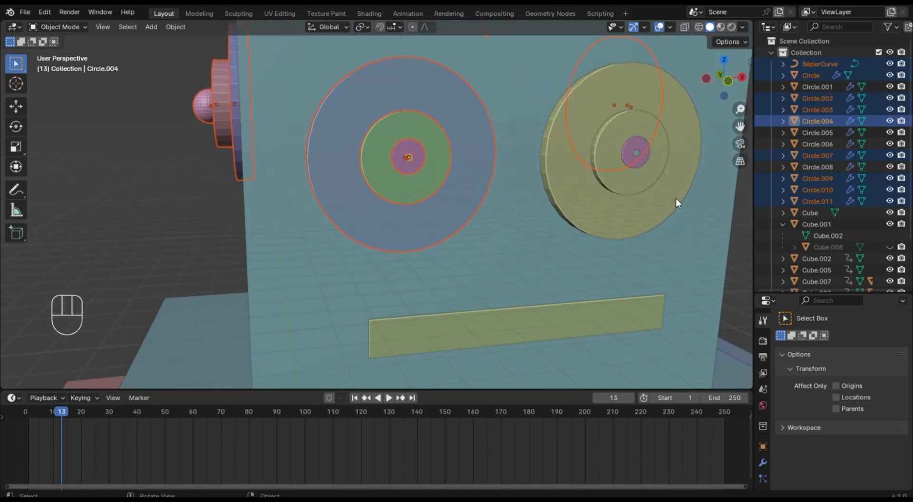
pyautogui.keyDown('shift'); pyautogui.click(605, 219); pyautogui.keyUp('shift')
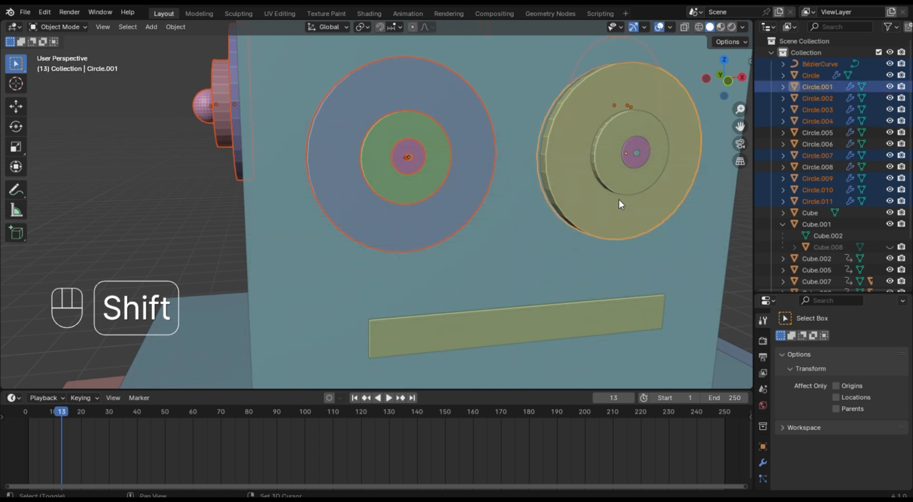
pyautogui.keyDown('shift'); pyautogui.click(628, 182); pyautogui.keyUp('shift')
pyautogui.keyDown('shift'); pyautogui.click(636, 160); pyautogui.keyUp('shift')
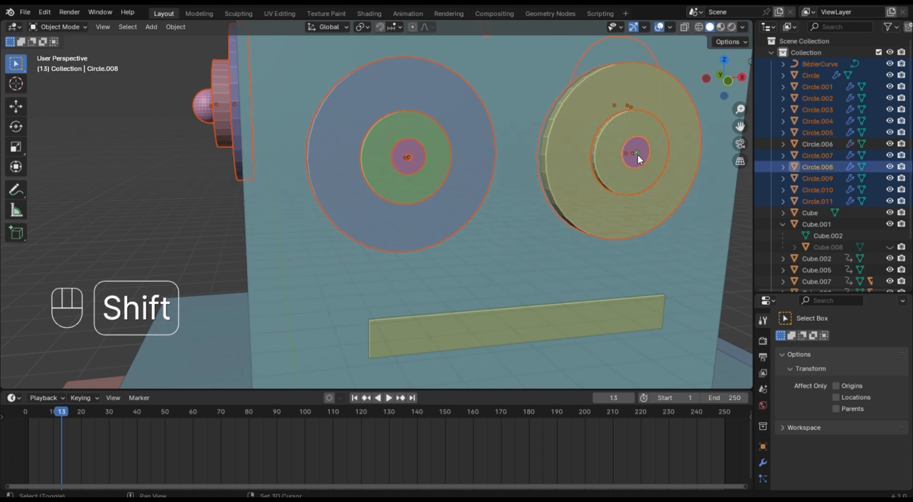
pyautogui.keyDown('shift'); pyautogui.click(660, 215); pyautogui.keyUp('shift')
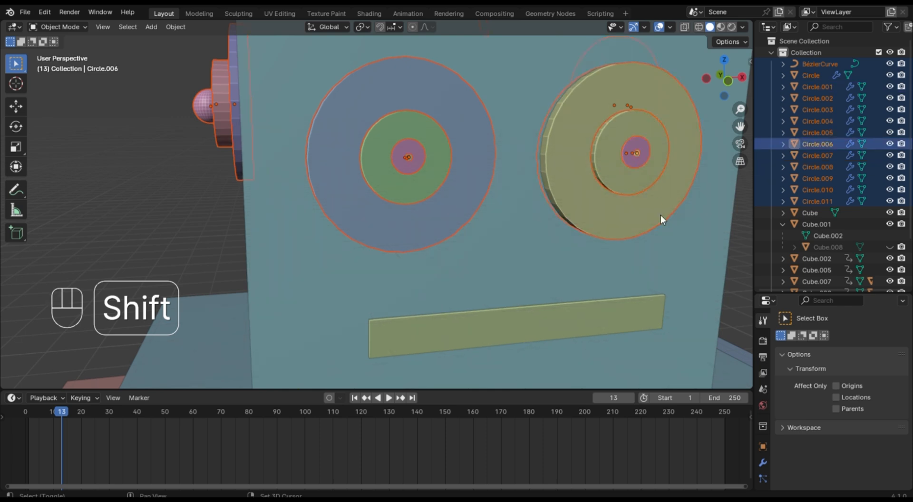
pyautogui.keyDown('shift'); pyautogui.click(599, 321); pyautogui.keyUp('shift')
# Add the head block last as the active object and parent the ears, antenna, eyes and mouth to it with Object (Keep Transform).
pyautogui.moveTo(604, 233); pyautogui.dragTo(568, 209, button='middle')
pyautogui.scroll(-4, 606, 230)
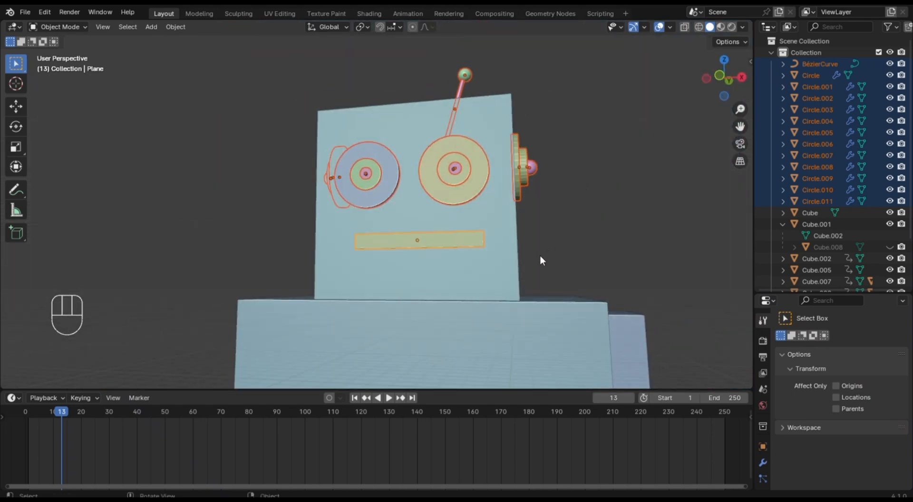
pyautogui.keyDown('shift'); pyautogui.click(512, 257); pyautogui.keyUp('shift')
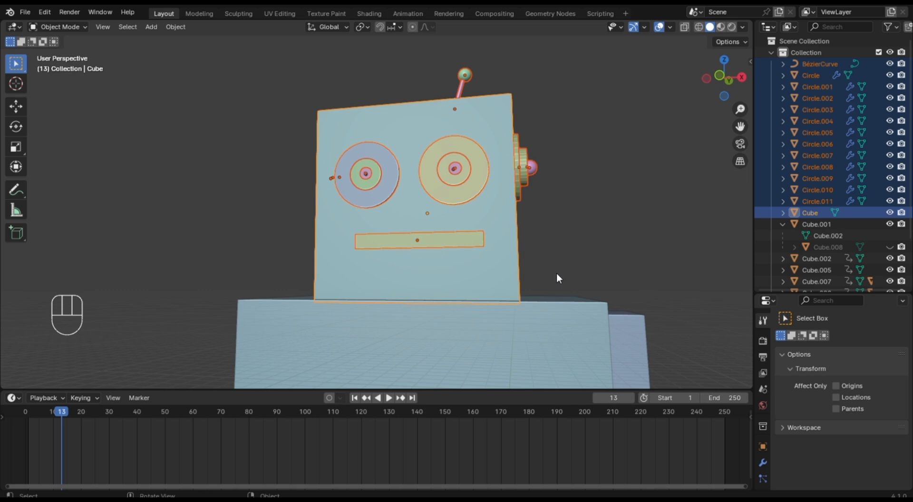
pyautogui.hotkey('ctrl', 'p')
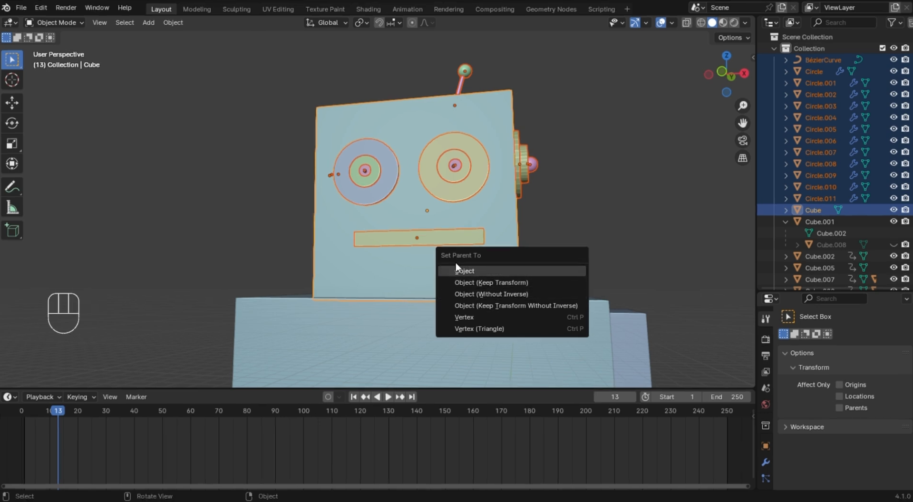
pyautogui.click(492, 285)
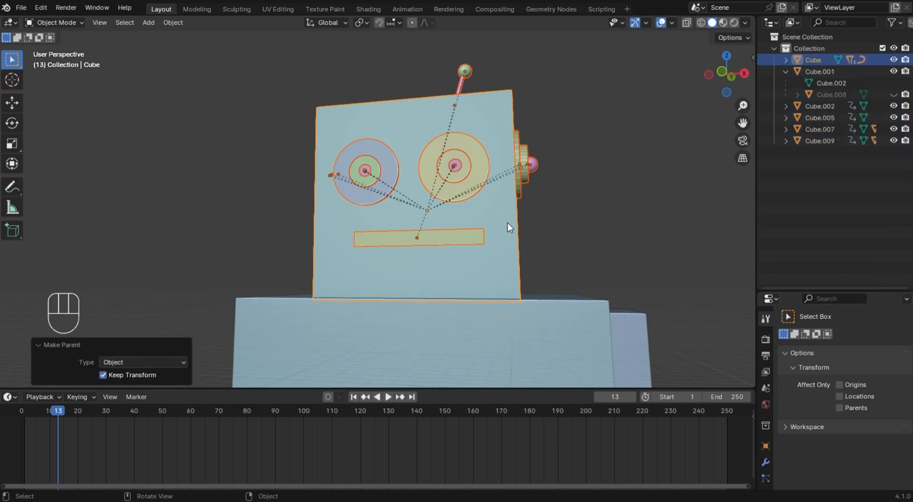
# Select only the head block, move it slightly to test that its face parts follow, and undo the move.
pyautogui.scroll(-4, 510, 217)
pyautogui.moveTo(511, 216); pyautogui.dragTo(544, 230, button='middle')
pyautogui.click(543, 230)
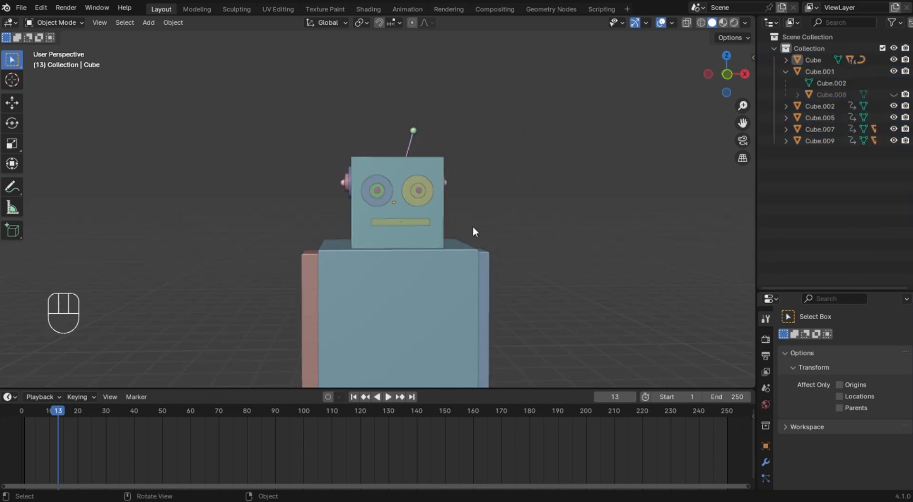
pyautogui.click(406, 242)
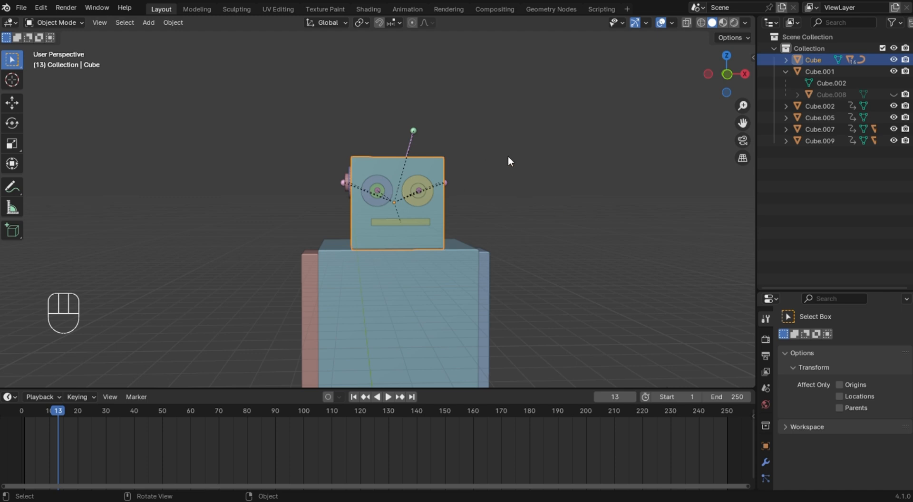
pyautogui.moveTo(507, 156); pyautogui.dragTo(378, 190, button='middle')
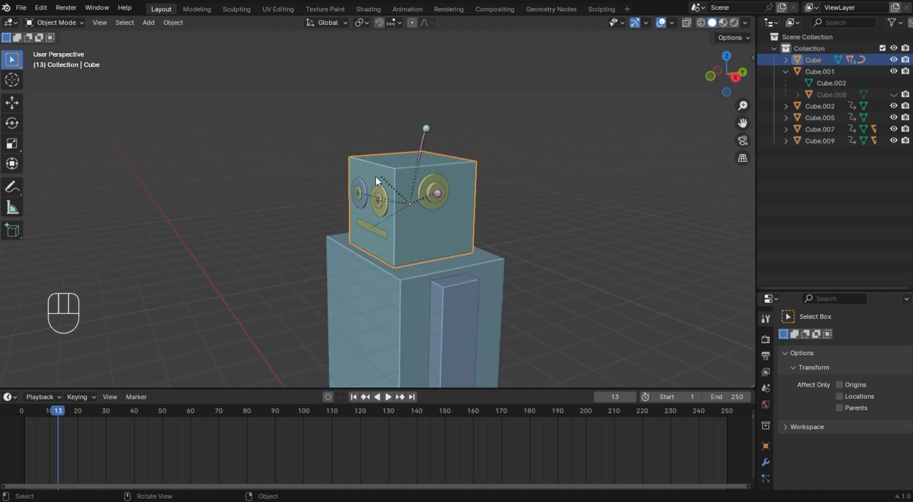
pyautogui.moveTo(619, 235); pyautogui.dragTo(481, 269, button='middle')
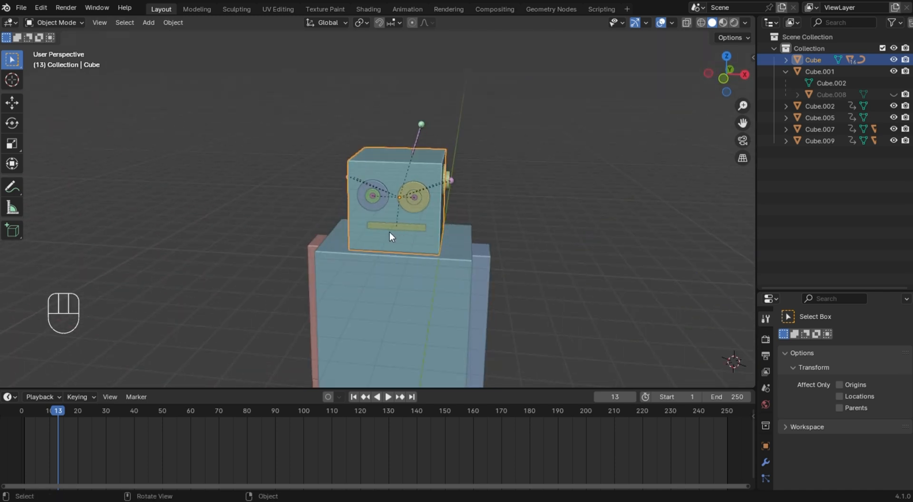
pyautogui.press('g')
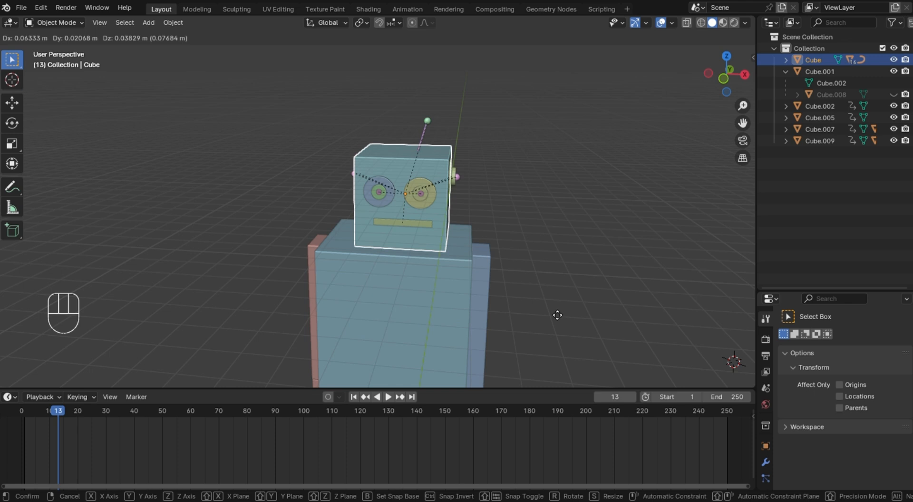
pyautogui.click(551, 297)
pyautogui.moveTo(549, 281); pyautogui.dragTo(562, 252, button='middle')
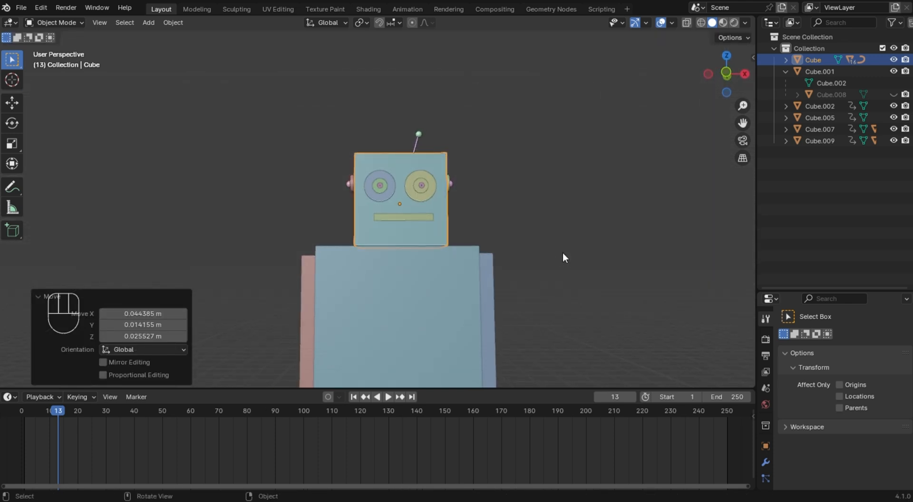
pyautogui.hotkey('ctrl', 'z')
pyautogui.click(547, 252)
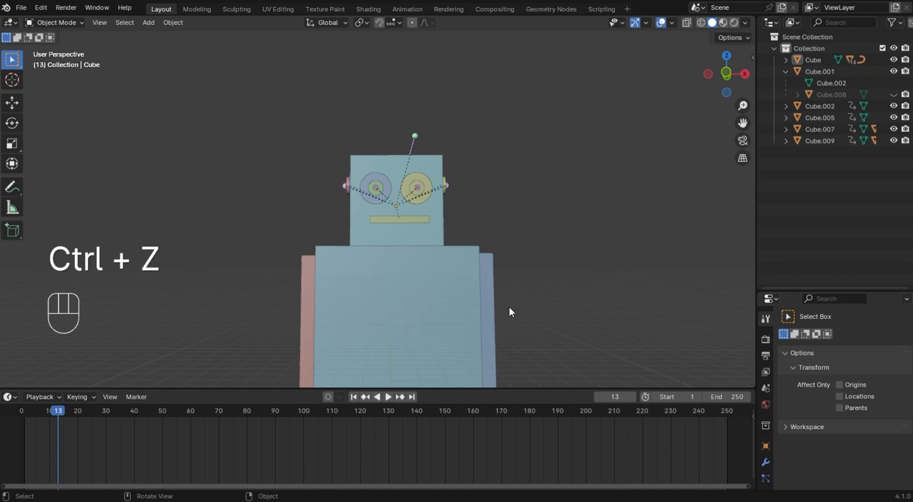
# Select both arms, both legs and the head, with the torso last, and parent them to the torso with Object (Keep Transform).
pyautogui.scroll(-3, 508, 306)
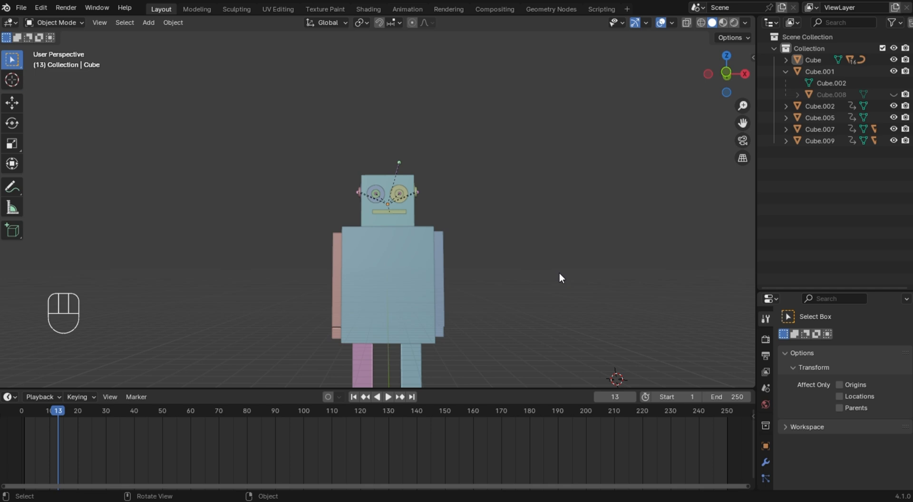
pyautogui.press('shift')
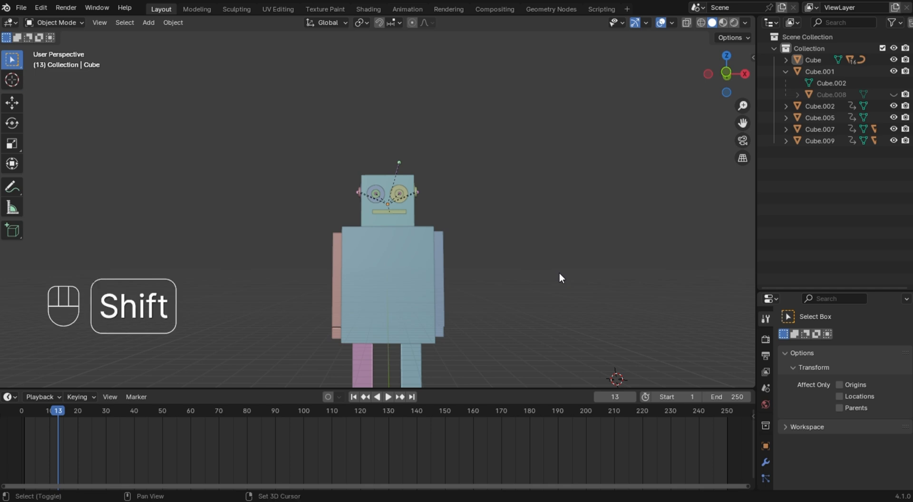
pyautogui.keyDown('shift'); pyautogui.click(442, 312); pyautogui.keyUp('shift')
pyautogui.keyDown('shift'); pyautogui.click(335, 310); pyautogui.keyUp('shift')
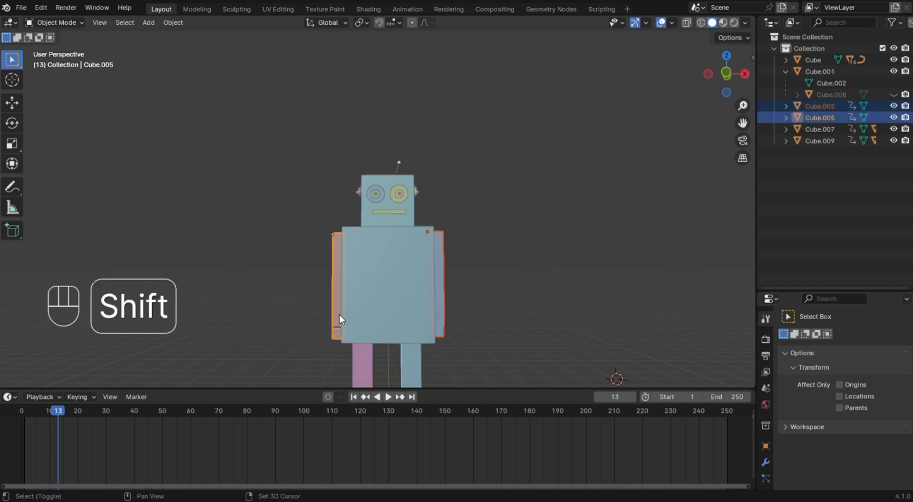
pyautogui.keyDown('shift'); pyautogui.click(360, 368); pyautogui.keyUp('shift')
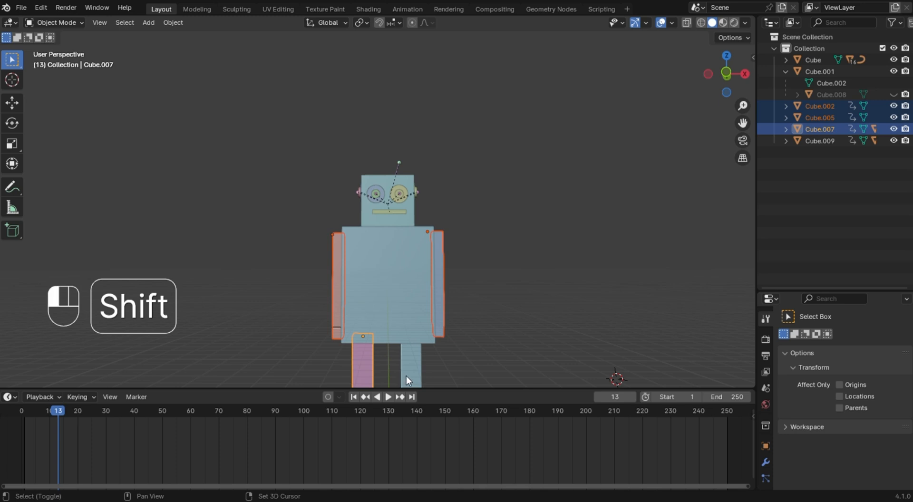
pyautogui.keyDown('shift'); pyautogui.click(406, 375); pyautogui.keyUp('shift')
pyautogui.keyDown('shift'); pyautogui.click(372, 218); pyautogui.keyUp('shift')
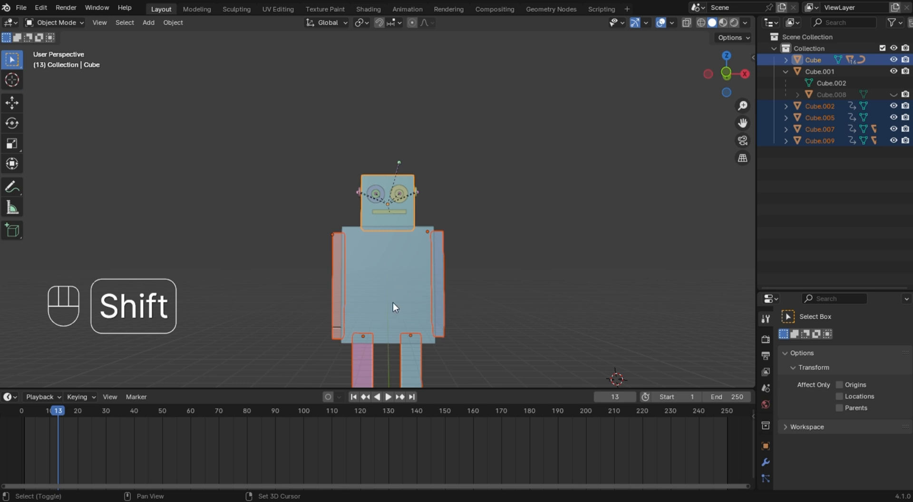
pyautogui.keyDown('shift'); pyautogui.click(377, 304); pyautogui.keyUp('shift')
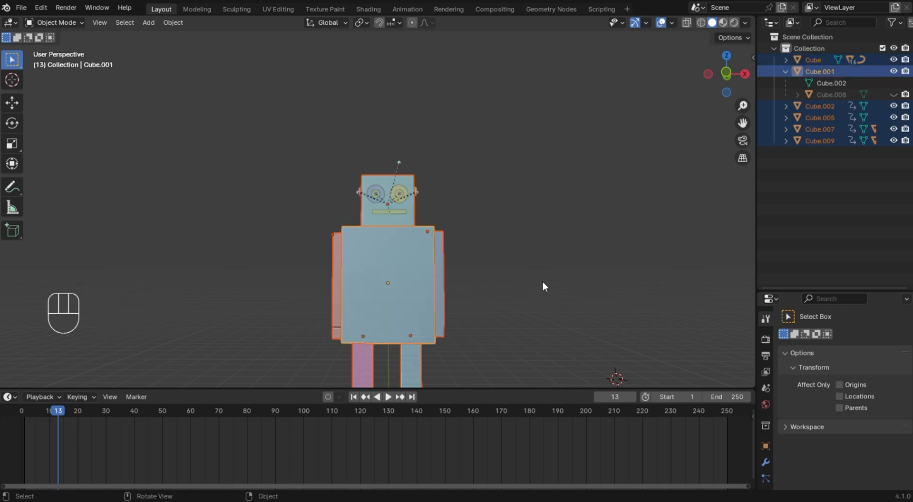
pyautogui.hotkey('ctrl', 'p')
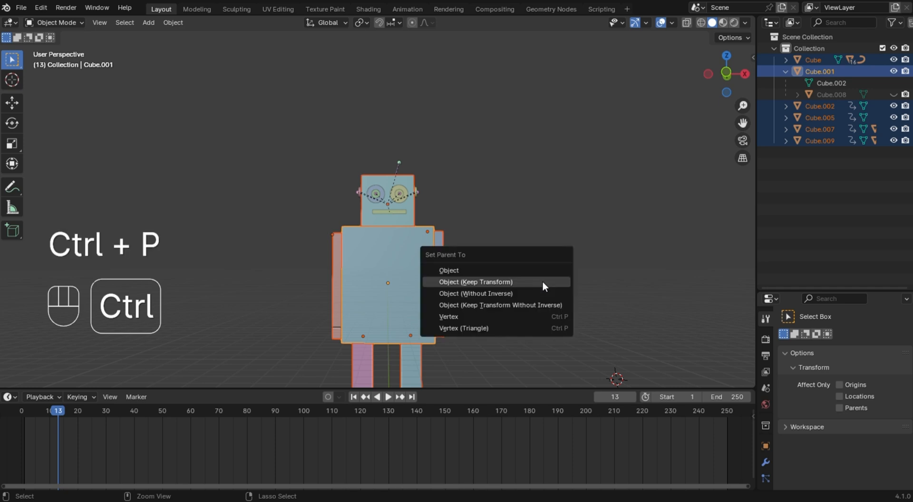
pyautogui.click(494, 281)
# Select only the torso, move it far away to test that the whole robot follows, and undo the move.
pyautogui.moveTo(522, 244); pyautogui.dragTo(407, 260, button='middle')
pyautogui.click(568, 245)
pyautogui.click(406, 261)
pyautogui.press('g')
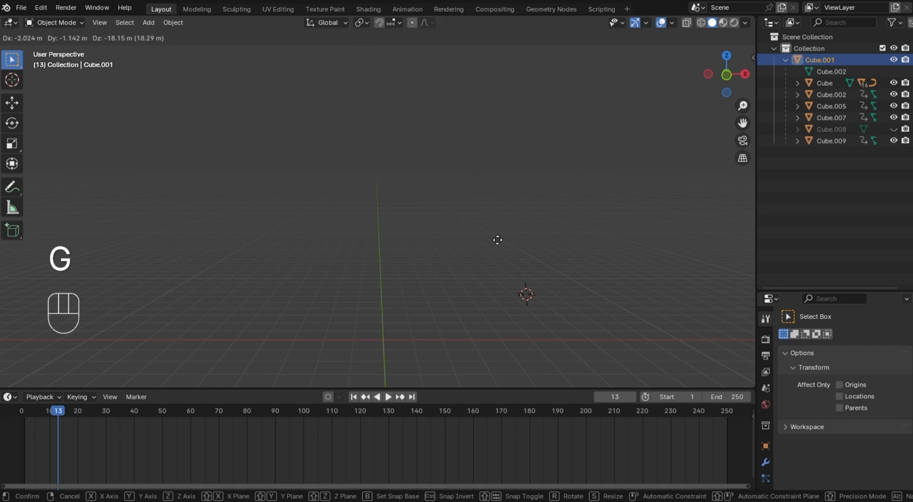
pyautogui.click(431, 234)
pyautogui.click(489, 214)
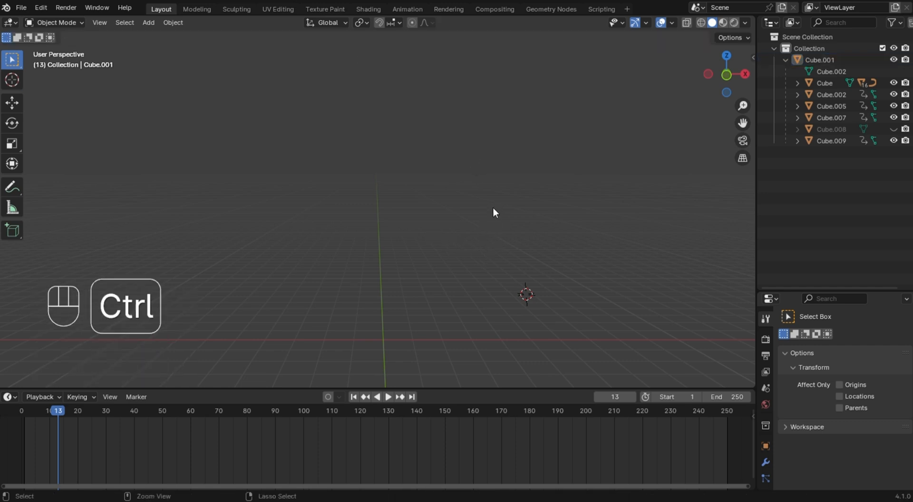
pyautogui.hotkey('ctrl', 'z')
pyautogui.hotkey('ctrl', 'z')
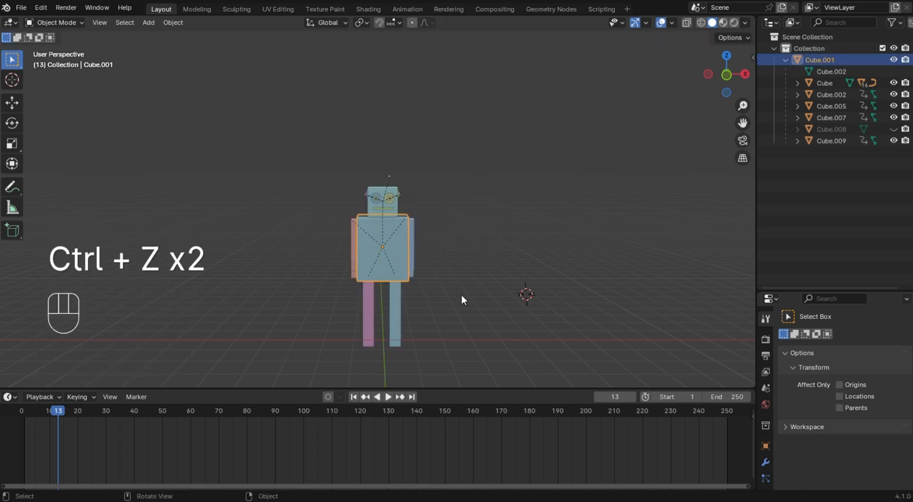
# Move the torso with its attached parts by about 0.02 m in X, 0.01 m in Y and 0.15 m in Z.
pyautogui.press('g')
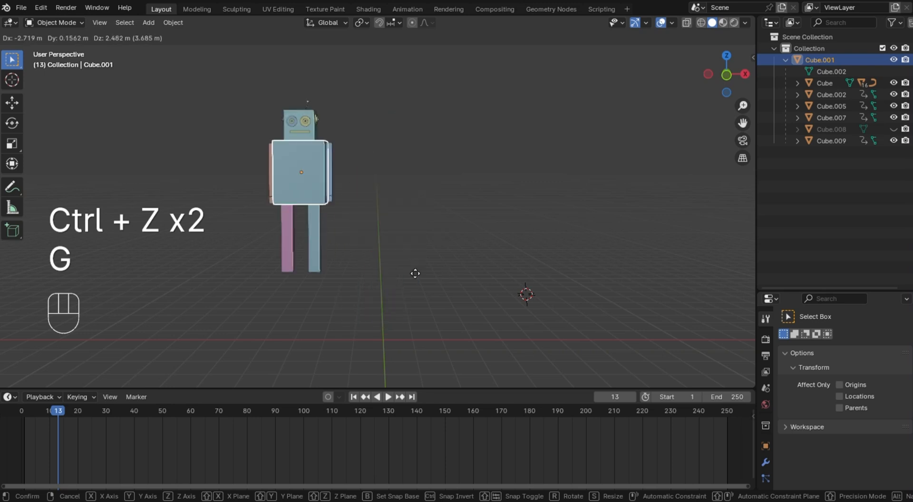
pyautogui.click(461, 290)
pyautogui.moveTo(549, 250); pyautogui.dragTo(452, 253, button='middle')
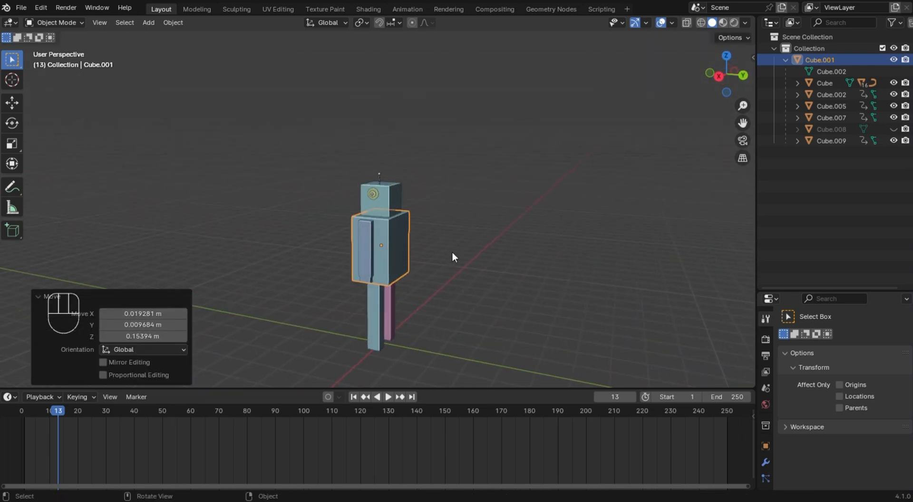
# Clear the parent of the robot's blue arm, with the arm and torso both selected.
pyautogui.click(453, 257)
pyautogui.scroll(4, 379, 205)
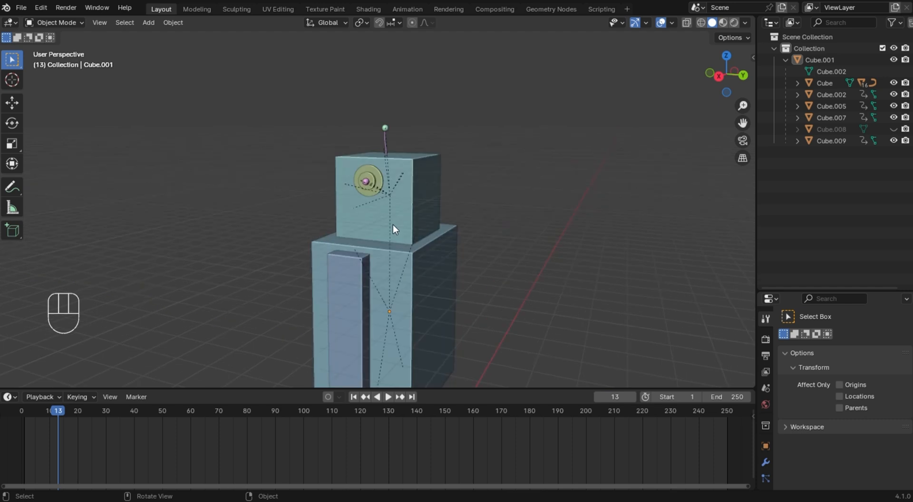
pyautogui.scroll(-4, 393, 228)
pyautogui.moveTo(399, 236); pyautogui.dragTo(456, 261, button='middle')
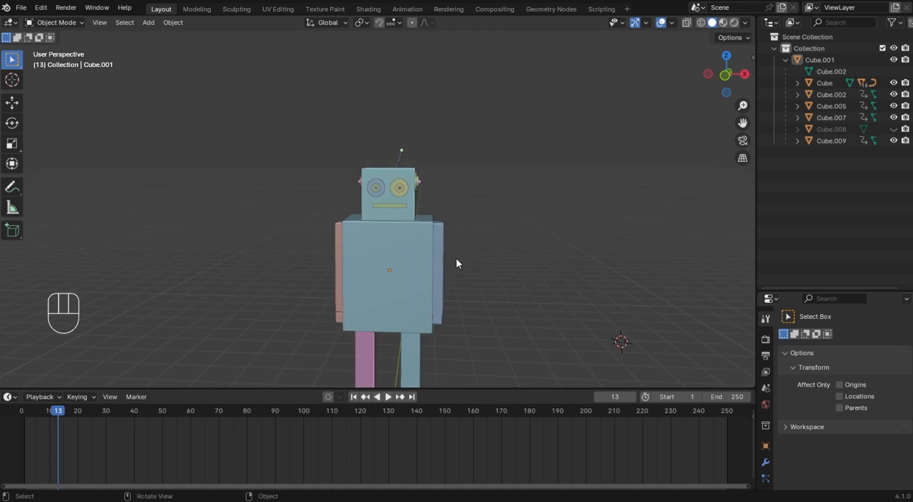
pyautogui.click(386, 282)
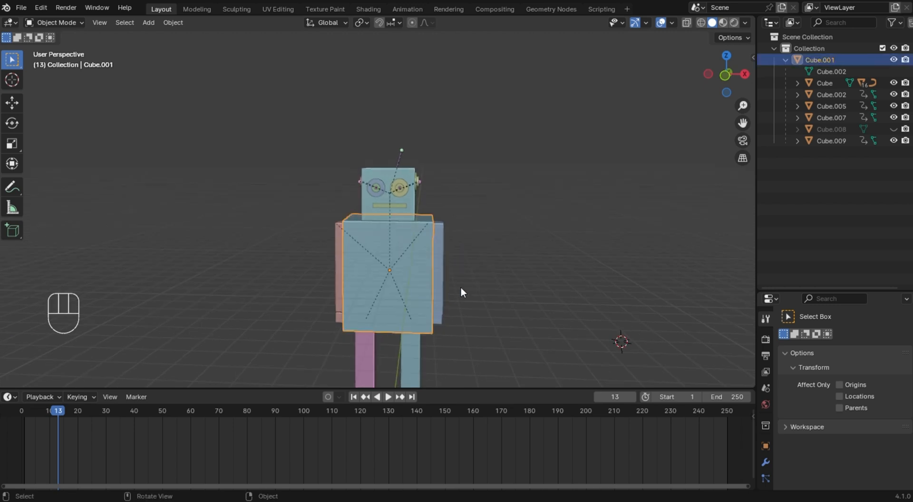
pyautogui.click(442, 278)
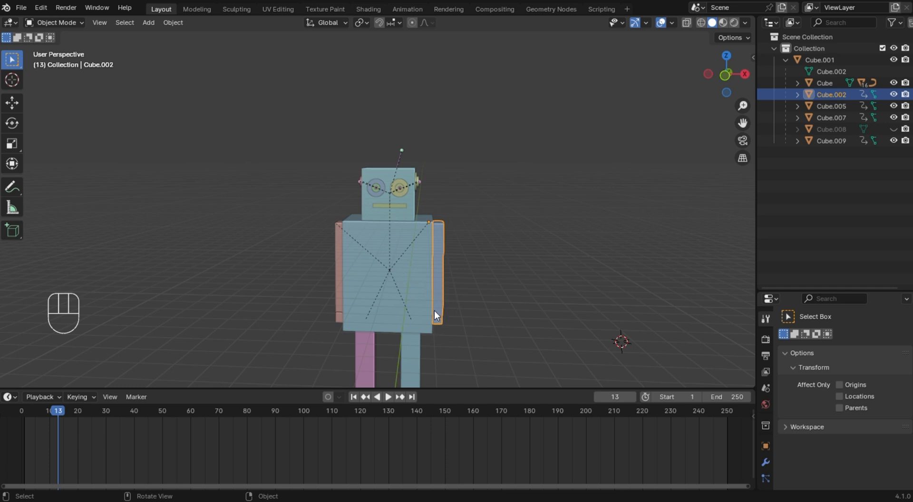
pyautogui.keyDown('shift'); pyautogui.click(421, 307); pyautogui.keyUp('shift')
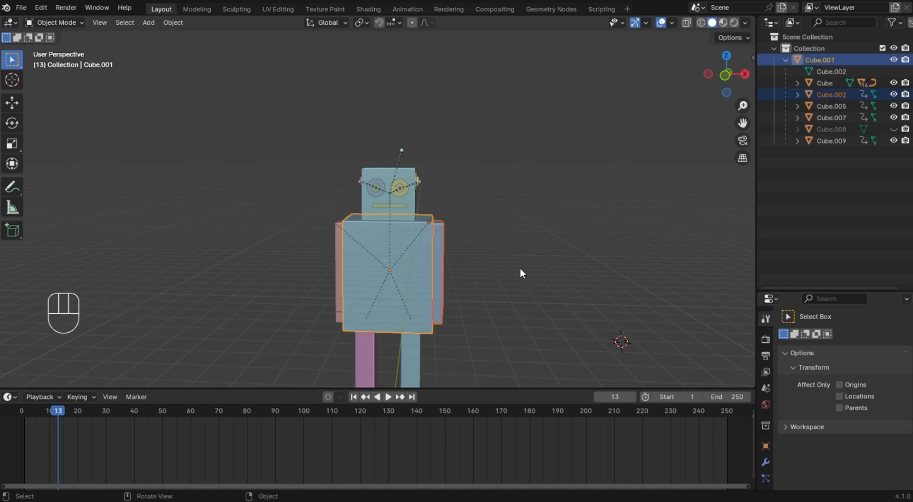
pyautogui.hotkey('alt', 'p')
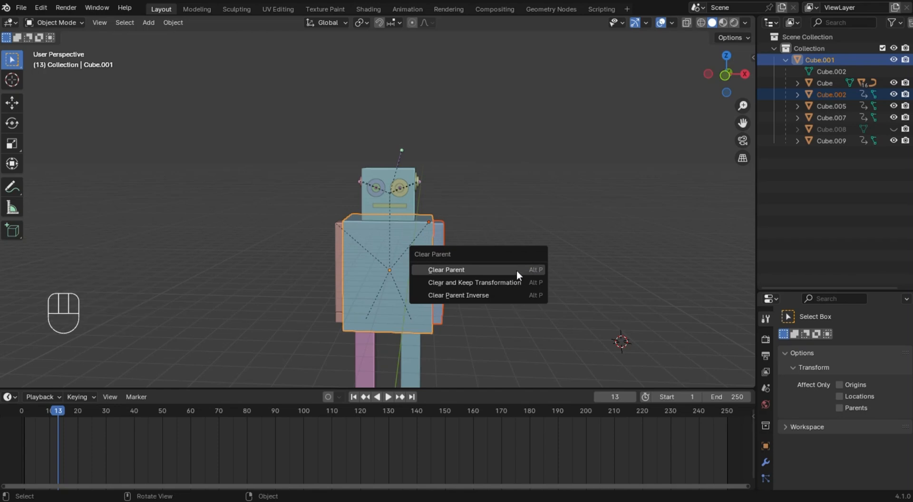
pyautogui.click(517, 270)
# Test-move the unparented blue arm and then the torso, cancelling each move.
pyautogui.click(438, 302)
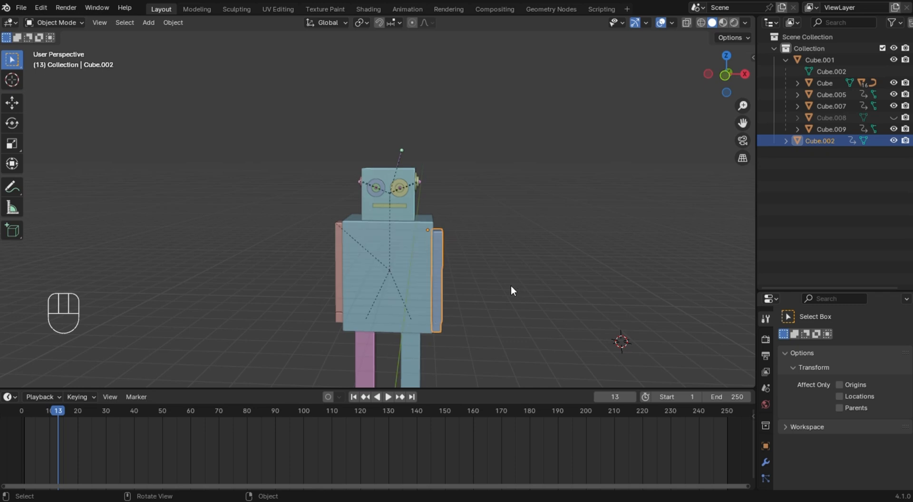
pyautogui.press('g')
pyautogui.rightClick(656, 288)
pyautogui.click(386, 289)
pyautogui.press('g')
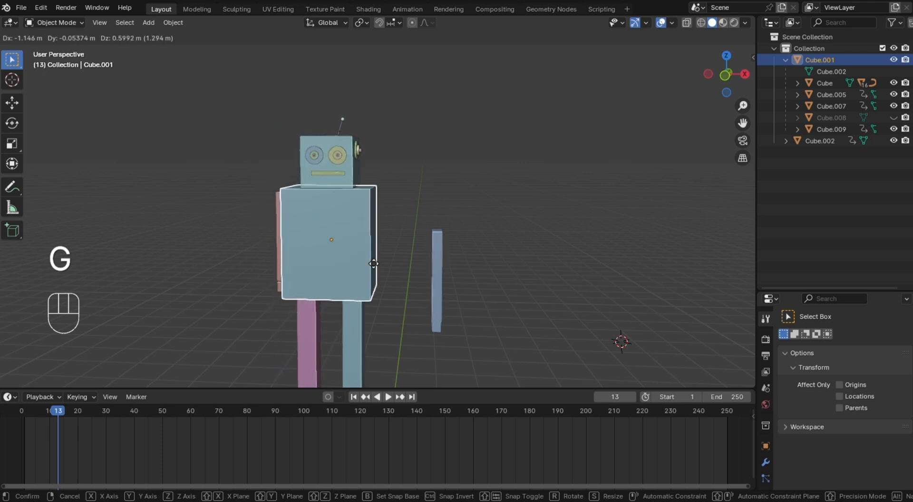
pyautogui.rightClick(371, 260)
pyautogui.click(527, 218)
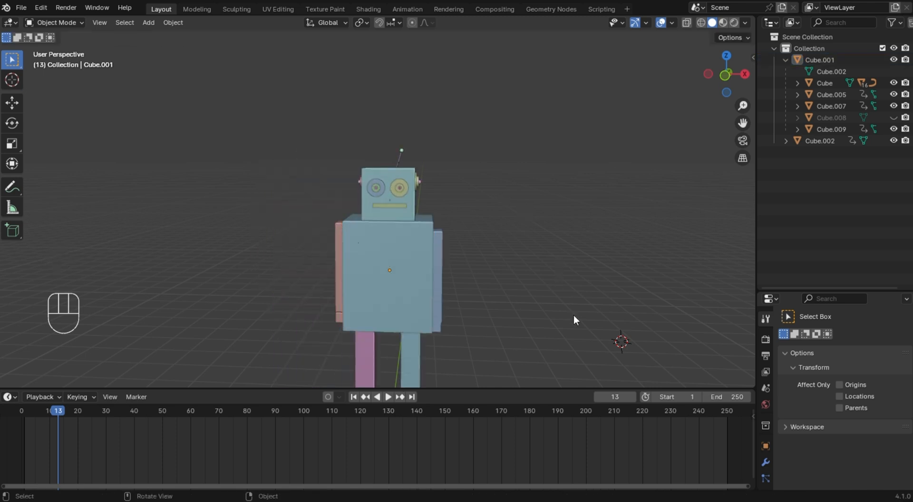
# Undo the recent selection changes, with a cancelled test move of the torso in between.
pyautogui.hotkey('ctrl', 'z')
pyautogui.hotkey('ctrl', 'z')
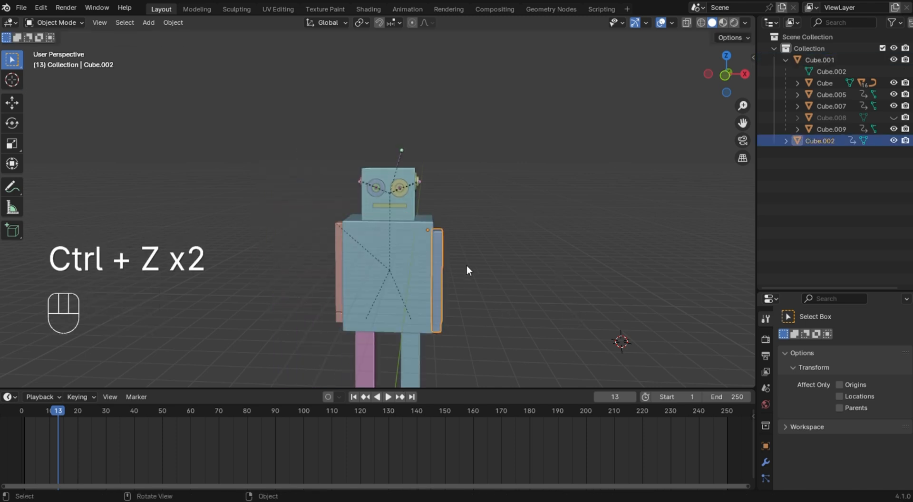
pyautogui.click(383, 247)
pyautogui.press('g')
pyautogui.rightClick(535, 230)
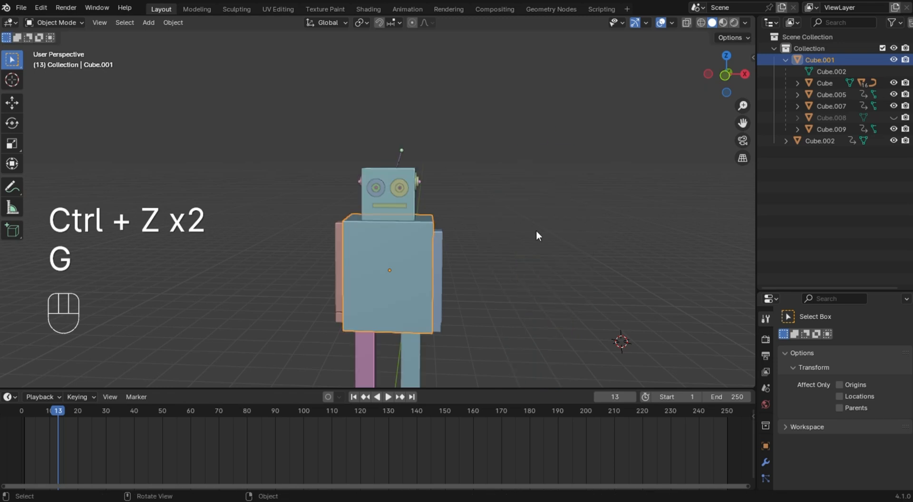
pyautogui.hotkey('ctrl', 'z')
pyautogui.hotkey('ctrl', 'z')
pyautogui.hotkey('ctrl', 'z')
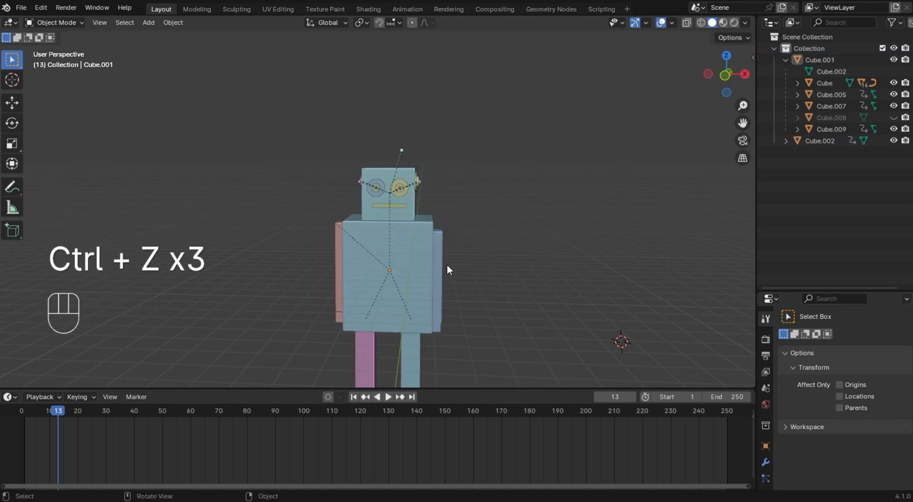
# Undo the clearing of the blue arm's parent and check the torso with cancelled test moves.
pyautogui.click(410, 279)
pyautogui.press('g')
pyautogui.rightClick(326, 258)
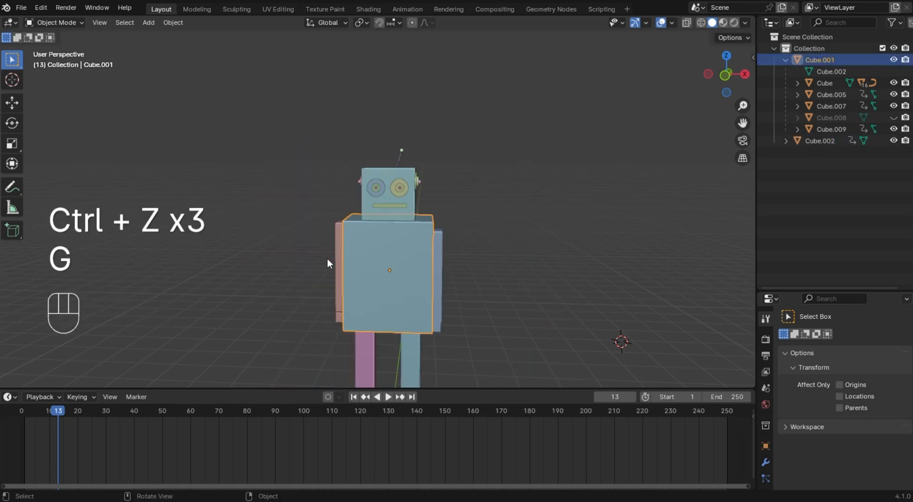
pyautogui.hotkey('ctrl', 'z')
pyautogui.hotkey('ctrl', 'z')
pyautogui.hotkey('ctrl', 'z')
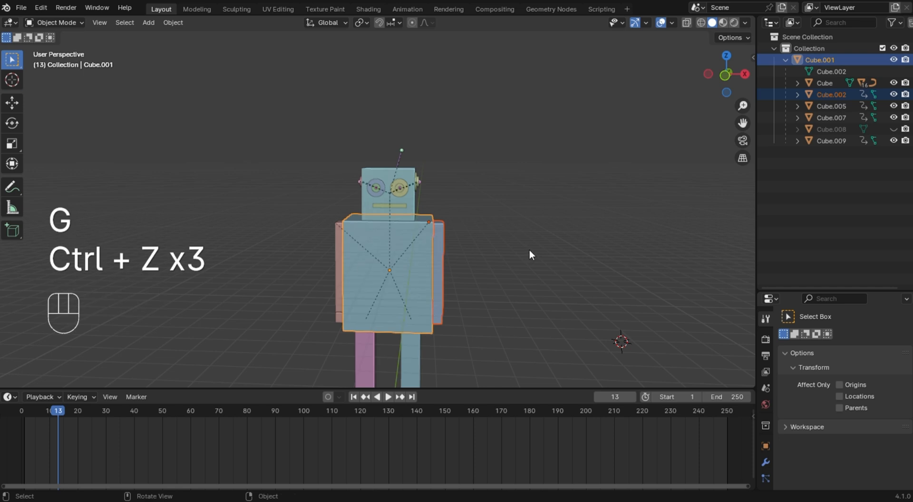
pyautogui.click(389, 281)
pyautogui.press('g')
pyautogui.rightClick(469, 214)
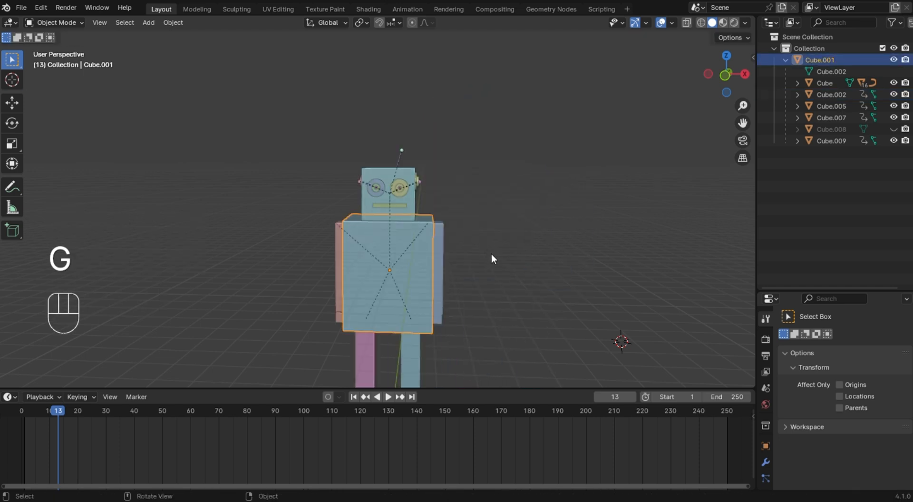
# Examine the robot and its parent relationship lines from the side at different distances.
pyautogui.scroll(-3, 495, 254)
pyautogui.moveTo(437, 346); pyautogui.dragTo(538, 271, button='middle')
pyautogui.click(503, 278)
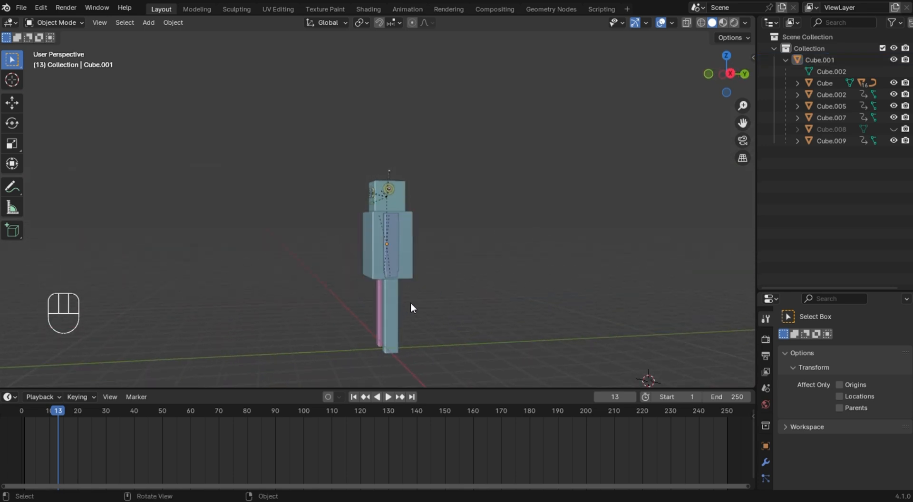
pyautogui.moveTo(364, 236); pyautogui.dragTo(376, 272, button='middle')
pyautogui.scroll(2, 427, 241)
pyautogui.scroll(-4, 463, 258)
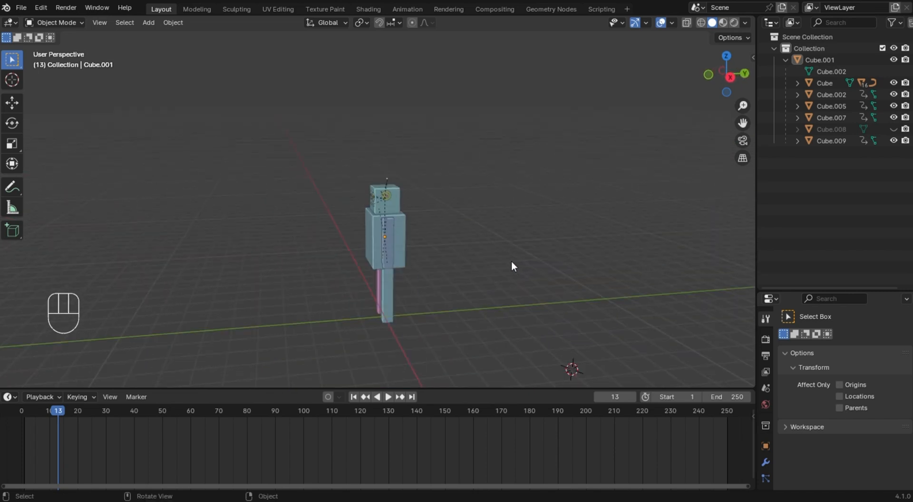
pyautogui.scroll(4, 508, 263)
pyautogui.moveTo(507, 258); pyautogui.dragTo(535, 267, button='middle')
pyautogui.moveTo(465, 266); pyautogui.dragTo(430, 282, button='middle')
# Rotate the blue arm backward about its shoulder by about -24.7° in the right orthographic view.
pyautogui.click(382, 264)
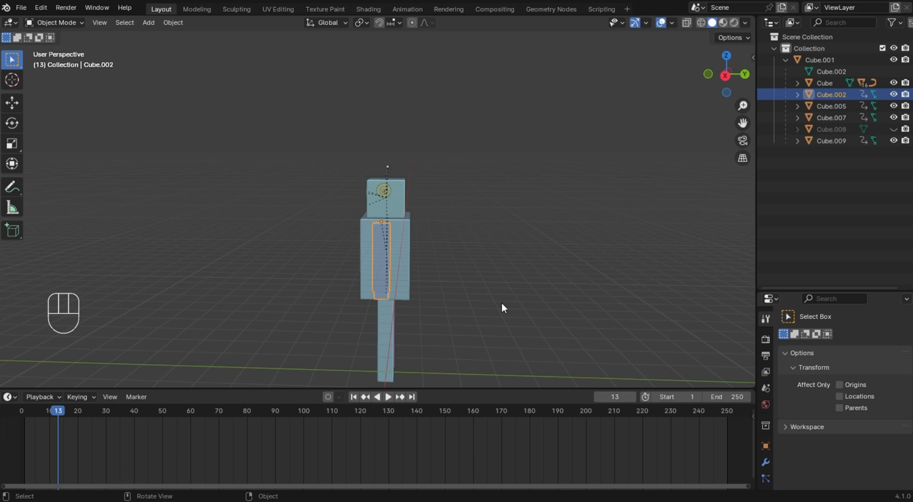
pyautogui.press('KP_3')
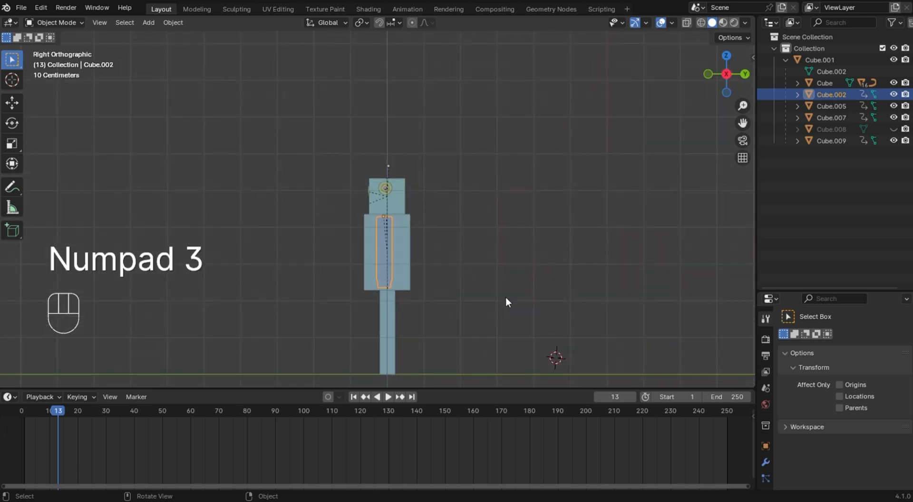
pyautogui.keyDown('shift'); pyautogui.moveTo(436, 400); pyautogui.dragTo(440, 401, button='middle'); pyautogui.keyUp('shift')
pyautogui.keyDown('shift'); pyautogui.moveTo(484, 329); pyautogui.dragTo(503, 228, button='middle'); pyautogui.keyUp('shift')
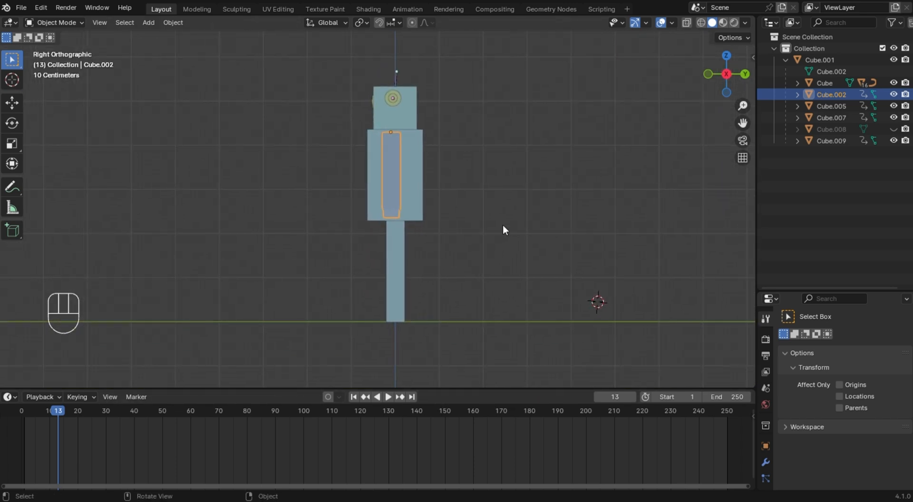
pyautogui.click(428, 247)
pyautogui.click(400, 204)
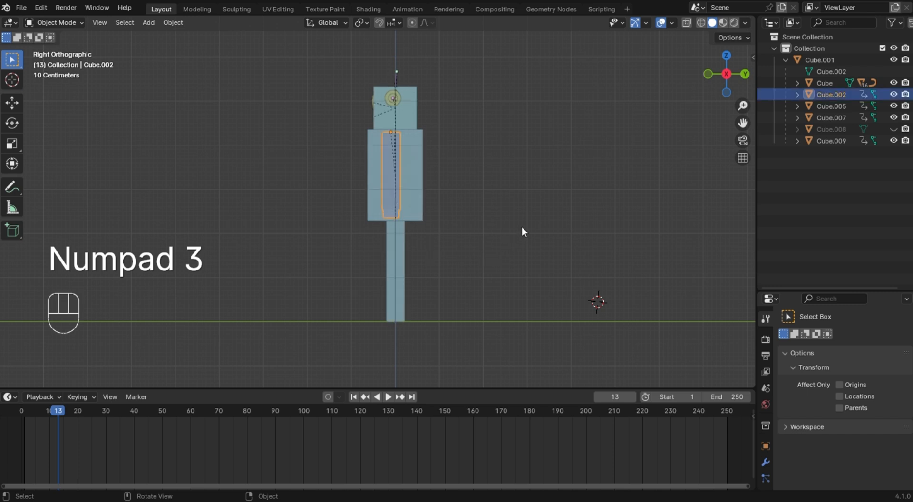
pyautogui.press('r')
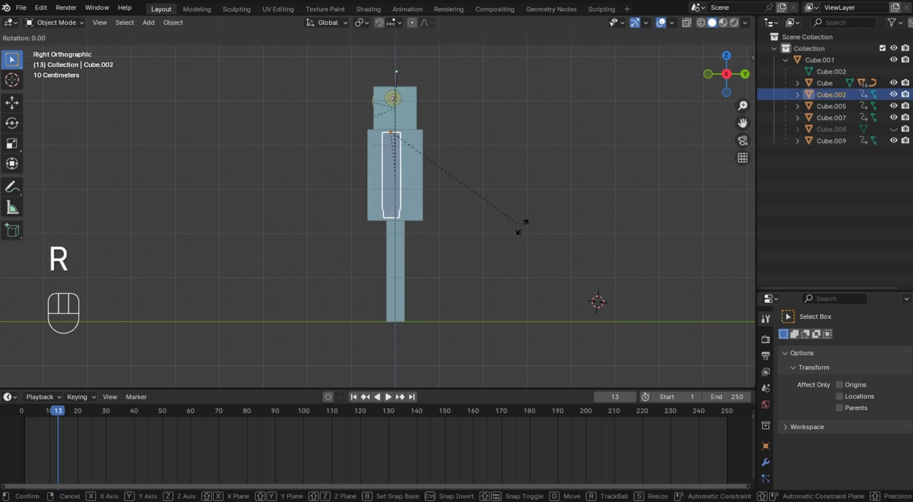
pyautogui.click(581, 166)
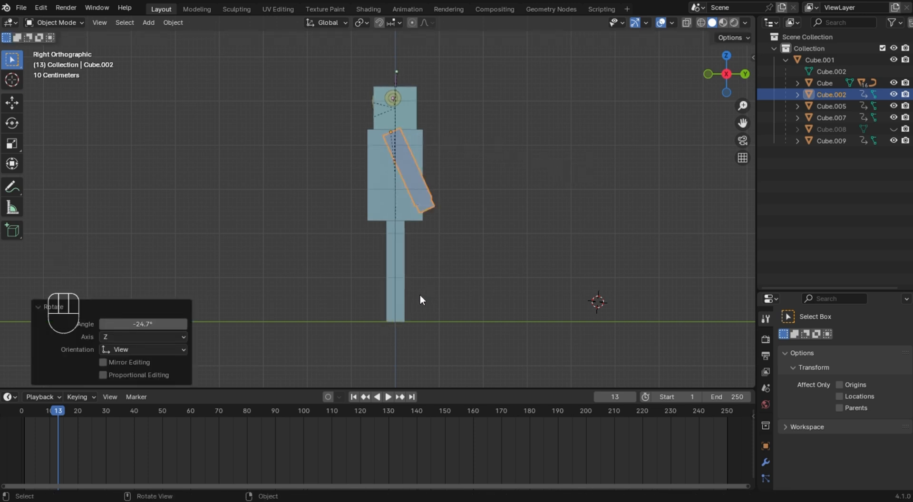
# Rotate the light blue leg forward about its hip by about 17.3° in the right orthographic view.
pyautogui.moveTo(427, 300); pyautogui.dragTo(356, 280, button='middle')
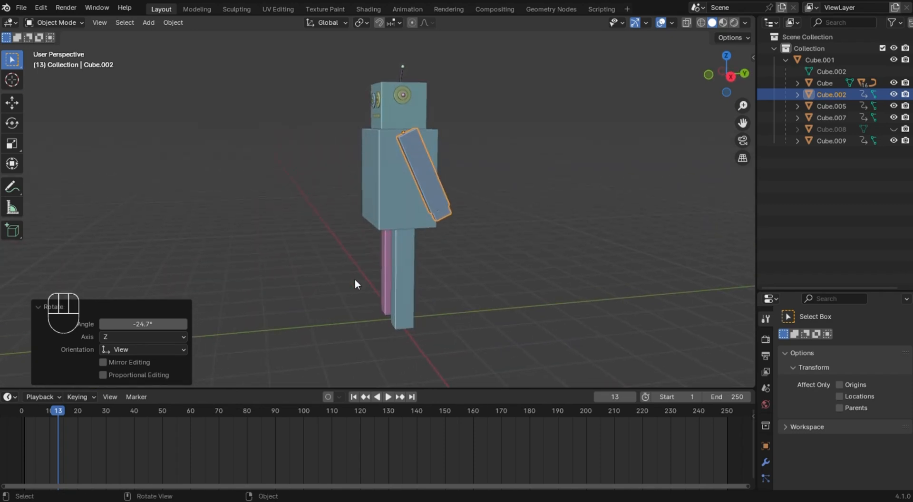
pyautogui.click(386, 285)
pyautogui.click(412, 303)
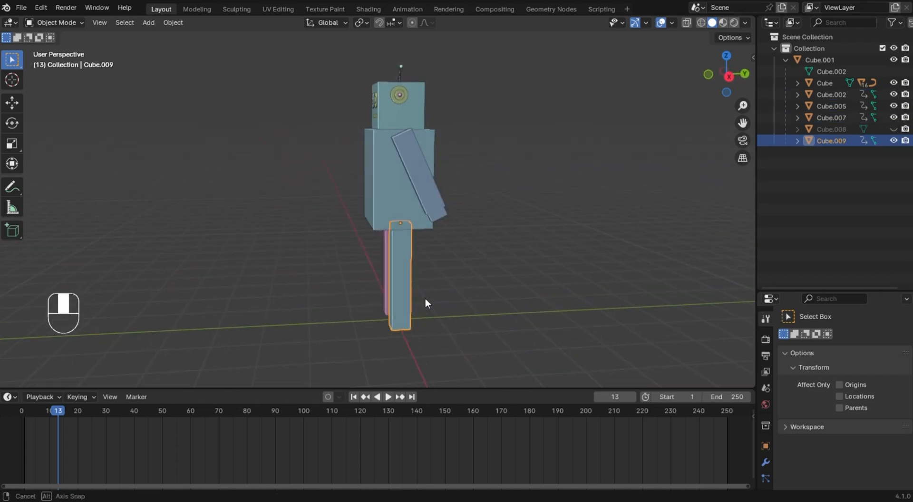
pyautogui.moveTo(424, 297); pyautogui.dragTo(478, 311, button='middle')
pyautogui.press('r')
pyautogui.click(370, 309)
pyautogui.press('KP_3')
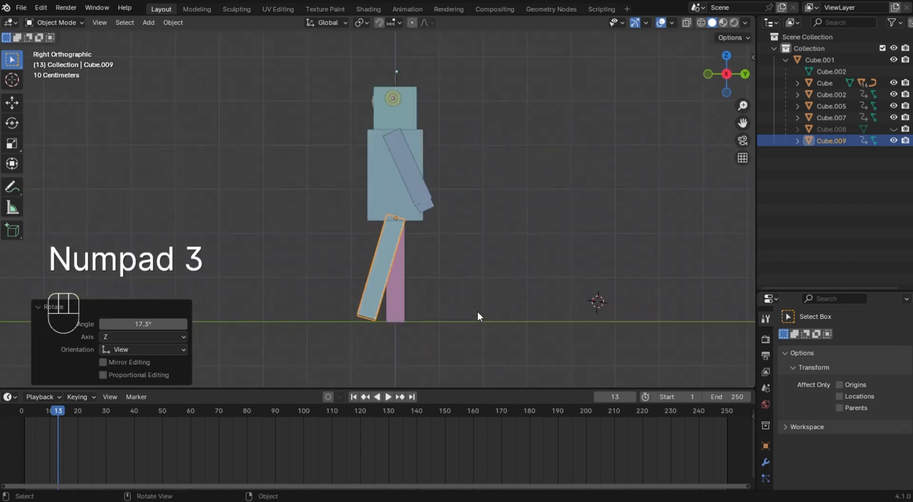
# Swing the blue arm forward by about 62.8° and the light blue leg backward by about 47°.
pyautogui.click(418, 181)
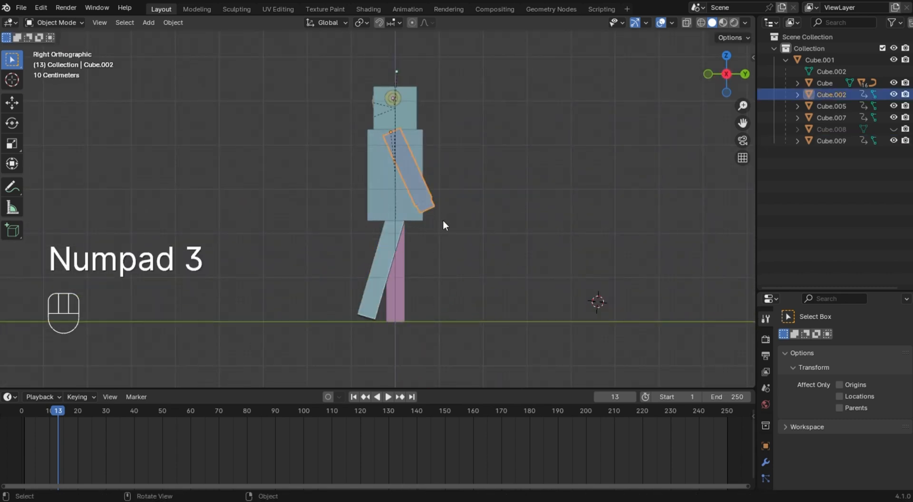
pyautogui.press('r')
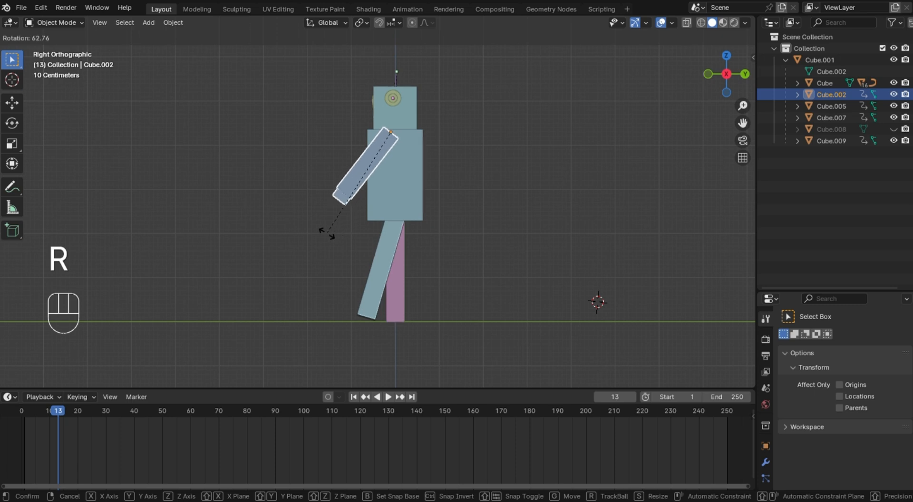
pyautogui.click(327, 235)
pyautogui.click(374, 286)
pyautogui.press('r')
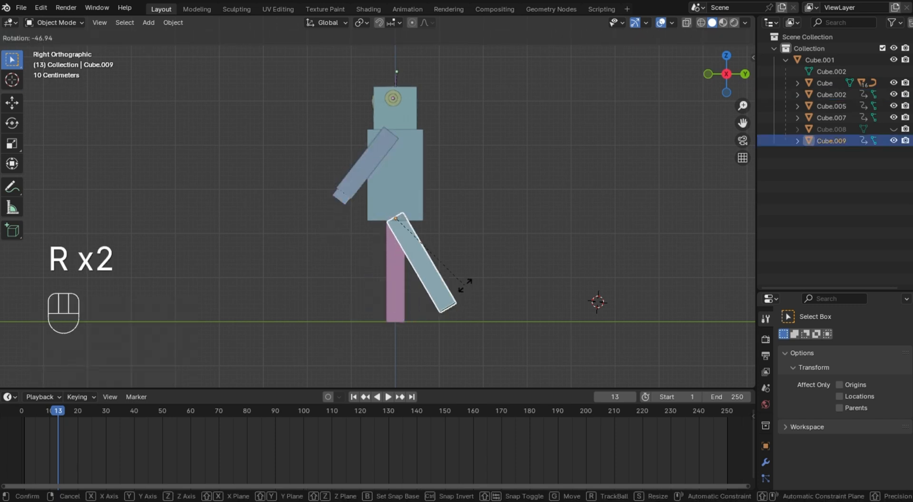
pyautogui.click(411, 298)
# Form a walking stride by rotating the pink leg forward about 20.1° and the light blue leg forward about 9.3°.
pyautogui.click(398, 298)
pyautogui.press('r')
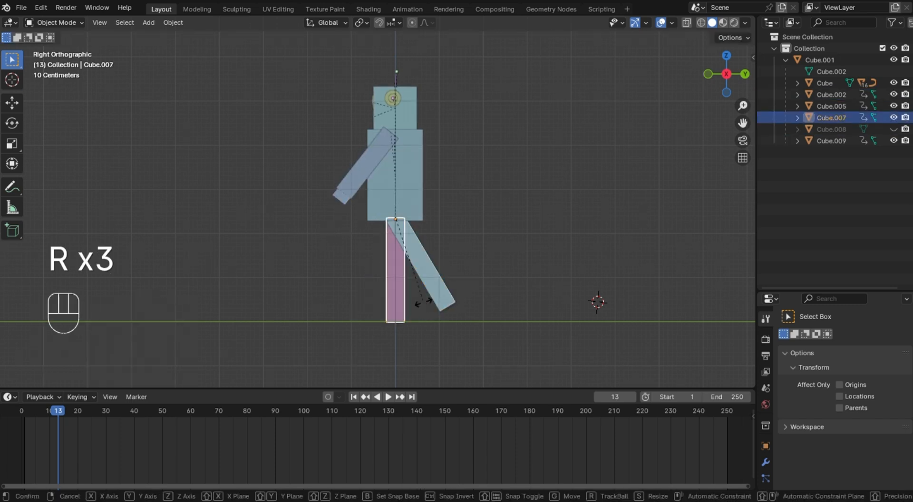
pyautogui.click(427, 295)
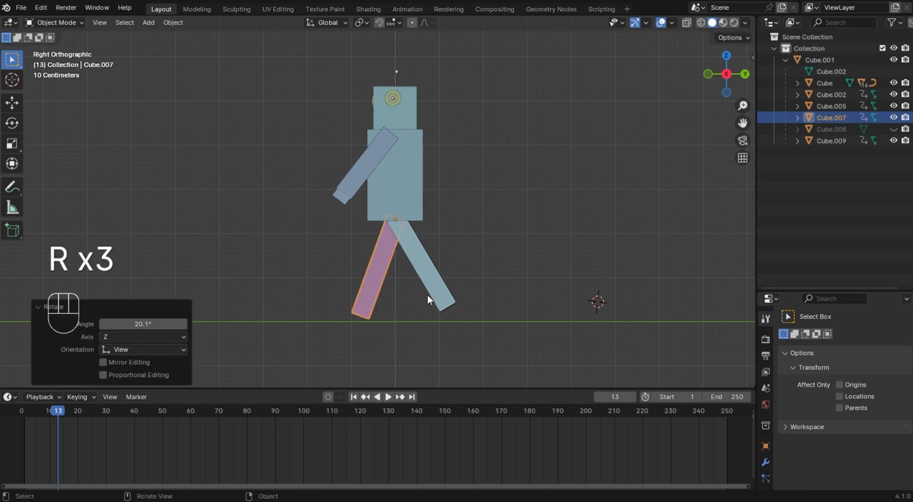
pyautogui.click(440, 297)
pyautogui.press('r')
pyautogui.click(438, 307)
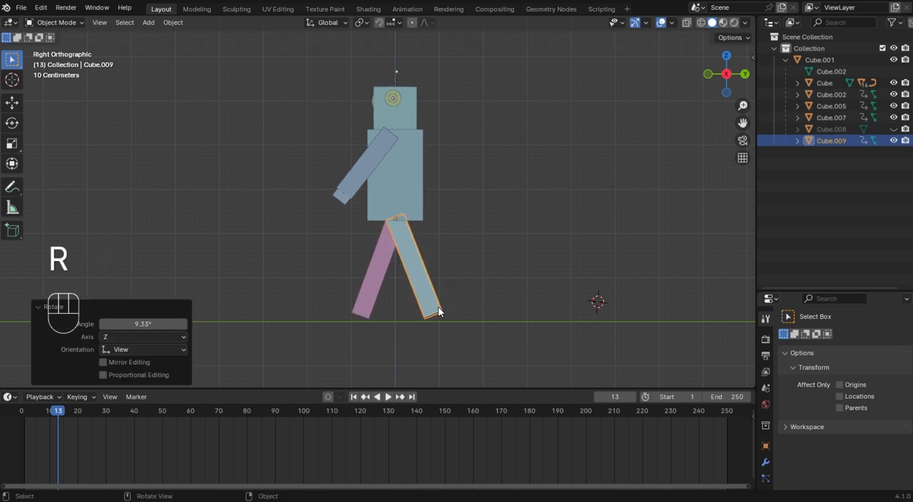
pyautogui.click(467, 292)
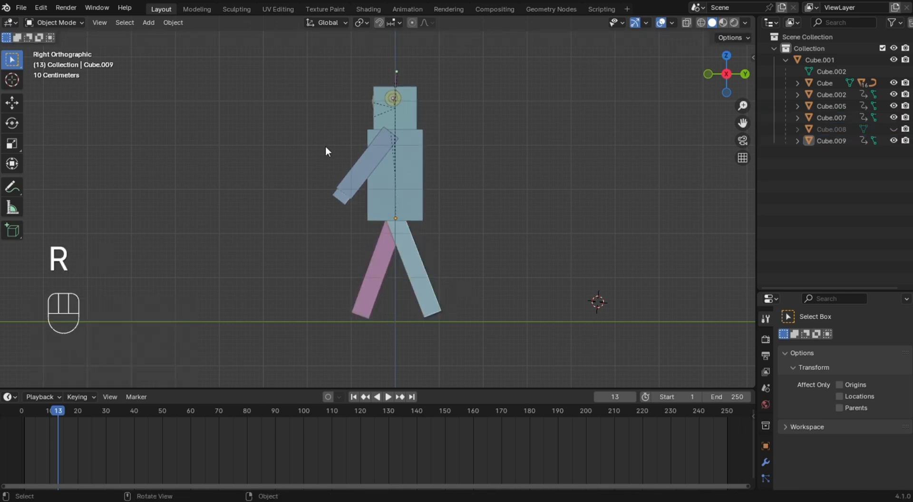
# Try swinging the blue arm backward around its shoulder pivot.
pyautogui.click(349, 180)
pyautogui.press('r')
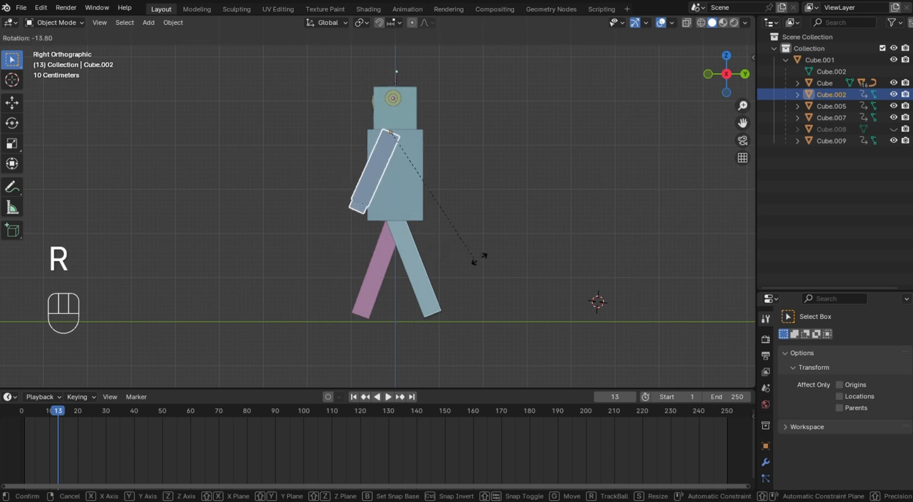
pyautogui.click(526, 224)
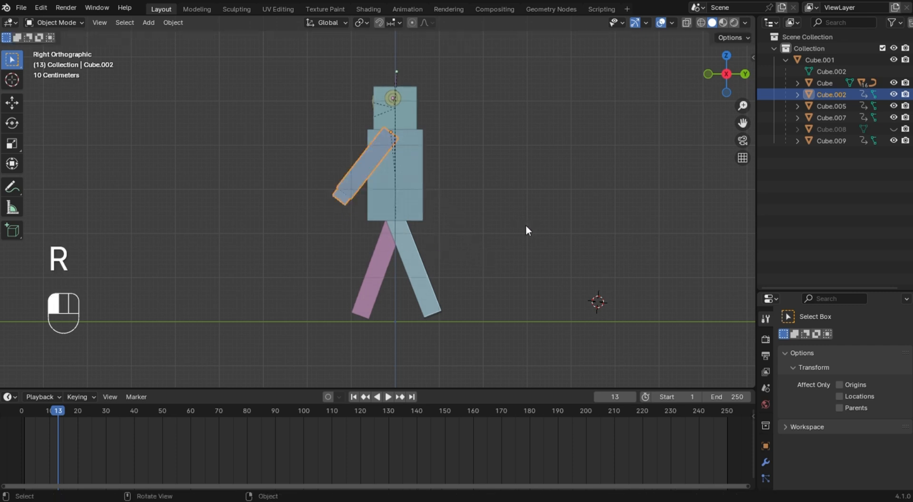
# Examine the salmon arm's origin point at the shoulder from the opposite side of the robot.
pyautogui.moveTo(417, 258); pyautogui.dragTo(561, 257, button='middle')
pyautogui.moveTo(318, 234); pyautogui.dragTo(371, 198, button='middle')
pyautogui.click(370, 199)
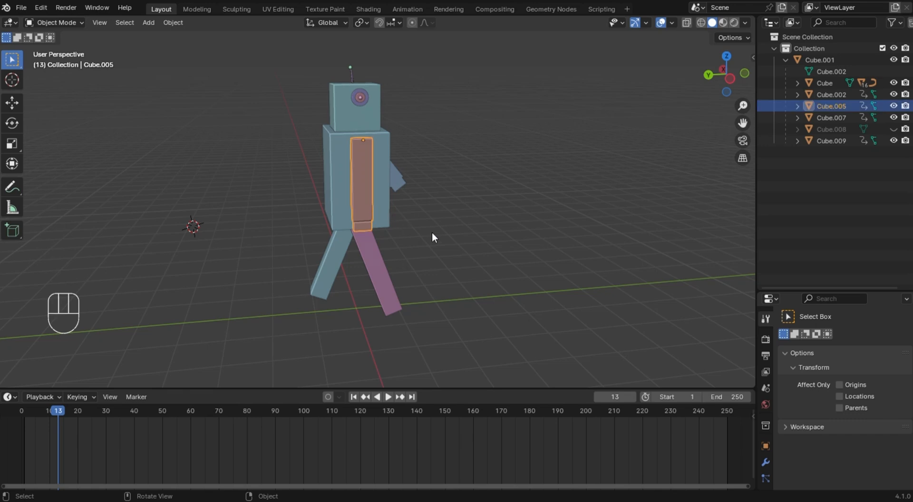
pyautogui.click(525, 235)
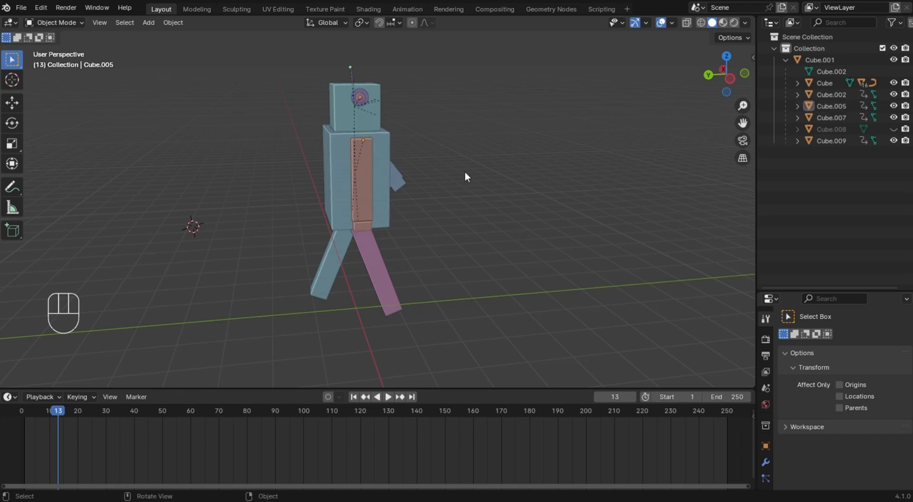
pyautogui.click(352, 197)
pyautogui.moveTo(378, 133); pyautogui.dragTo(376, 116, button='middle')
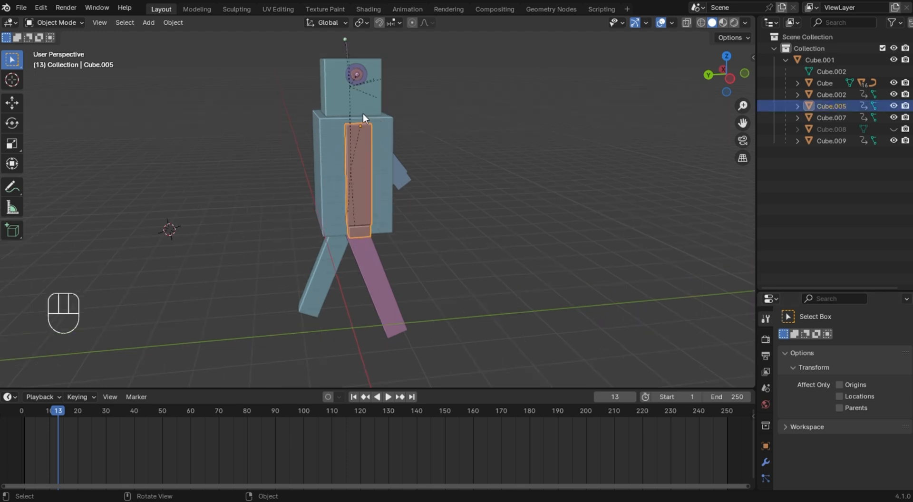
pyautogui.scroll(5, 363, 115)
pyautogui.scroll(-3, 341, 92)
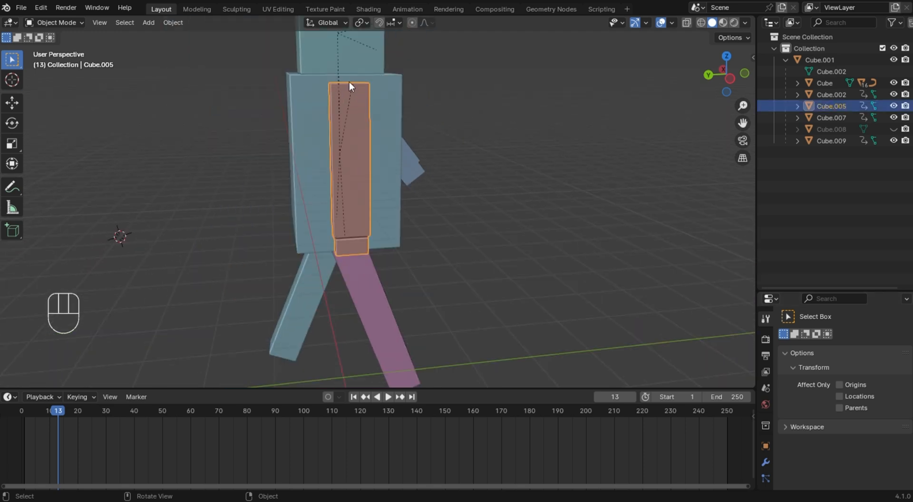
# Isolate the salmon arm in local view and examine its origin near the arm's upper end.
pyautogui.click(517, 175)
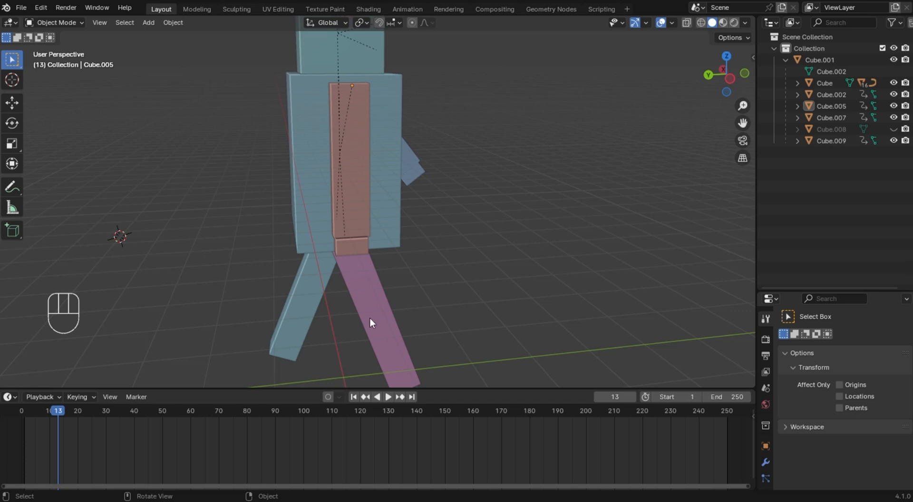
pyautogui.click(358, 162)
pyautogui.press('KP_Divide')
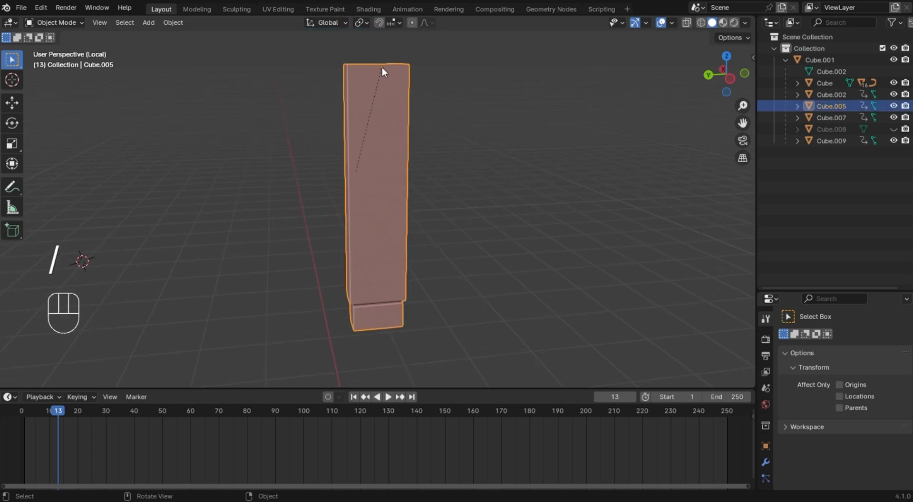
pyautogui.click(476, 101)
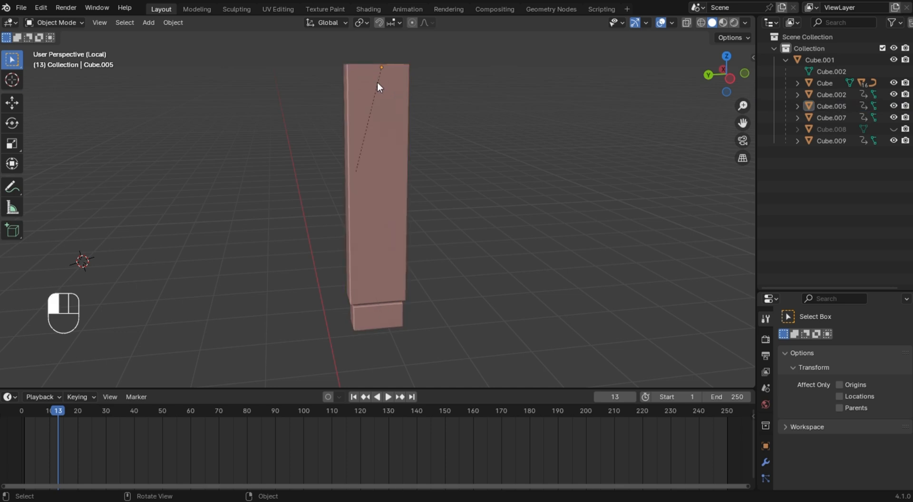
pyautogui.click(378, 82)
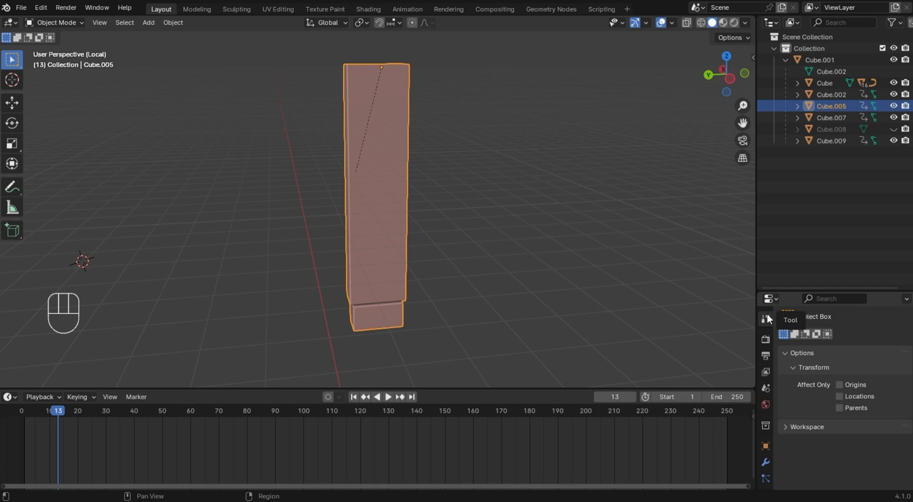
# Limit transforms to origins only and try moving the isolated salmon arm's origin down toward its middle.
pyautogui.click(839, 385)
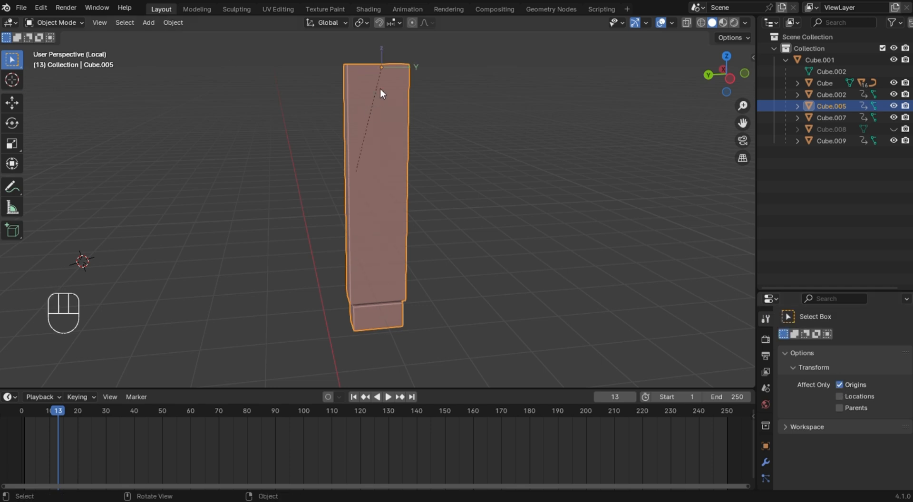
pyautogui.press('g')
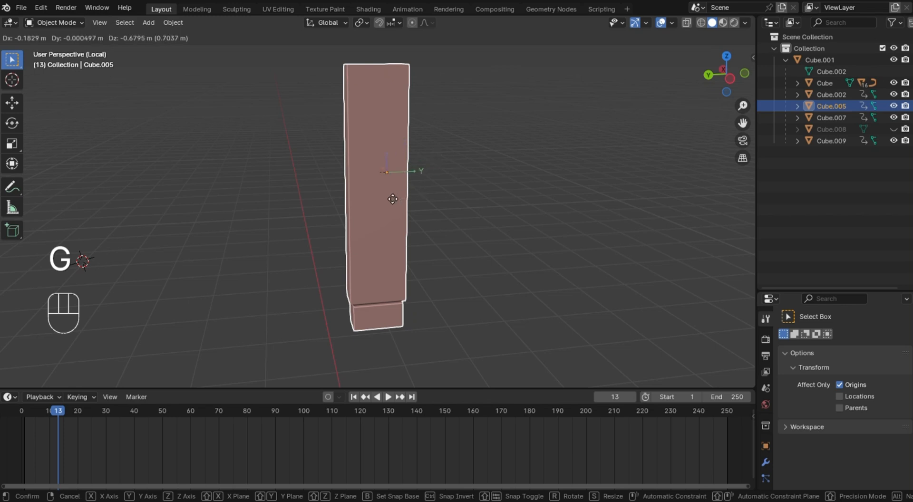
pyautogui.rightClick(386, 201)
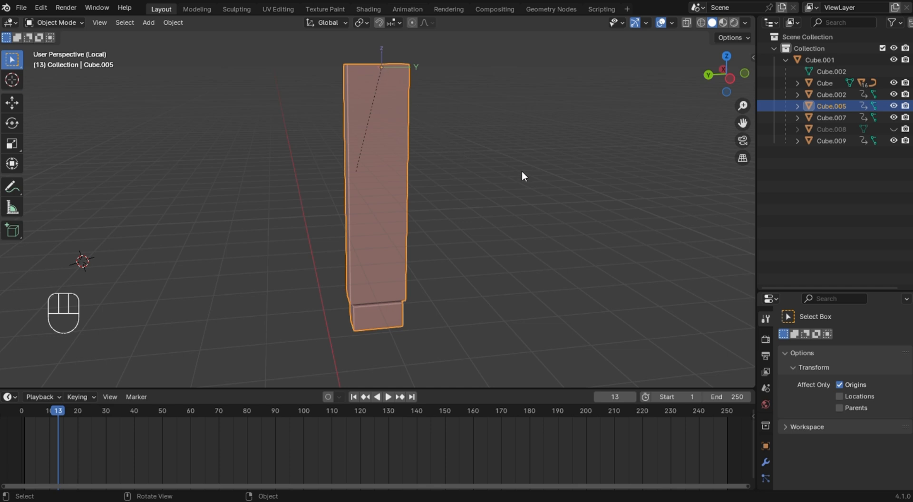
# Leave local view to show the whole robot again.
pyautogui.press('/')
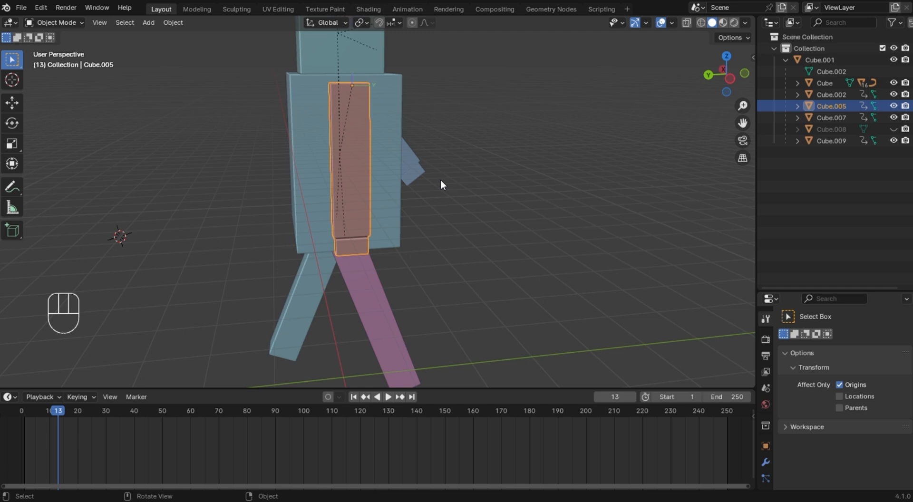
pyautogui.press('/')
pyautogui.press('/')
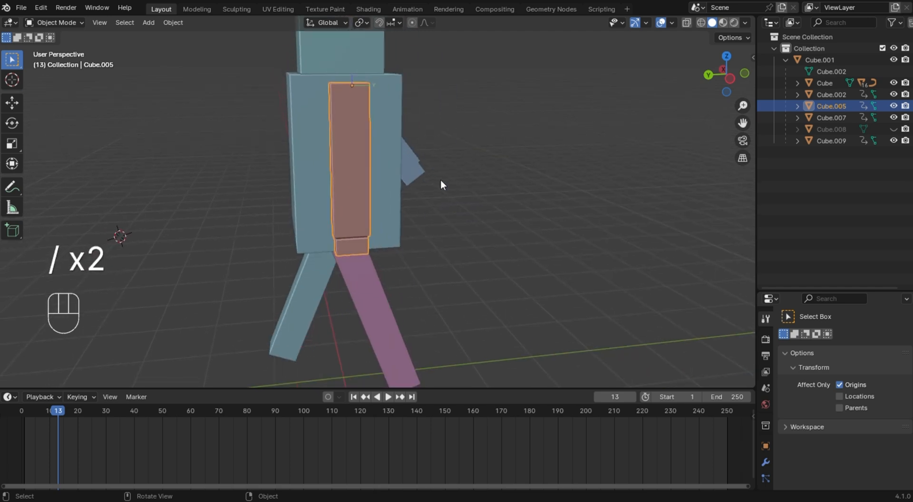
# Try rotating the salmon arm while transforms affect only origins.
pyautogui.click(558, 302)
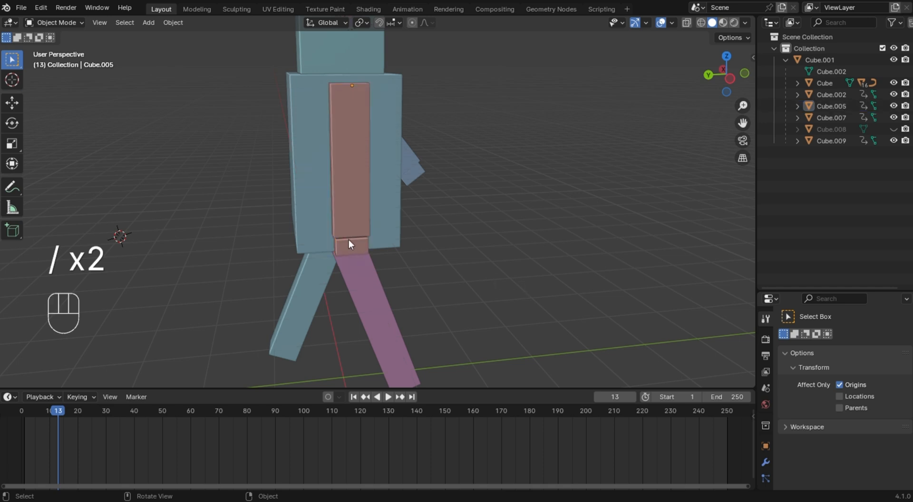
pyautogui.click(354, 220)
pyautogui.press('r')
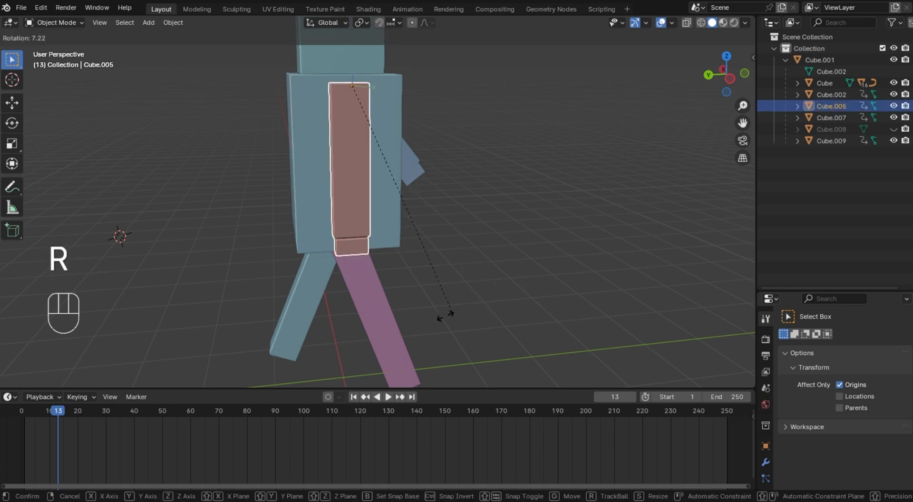
pyautogui.rightClick(383, 332)
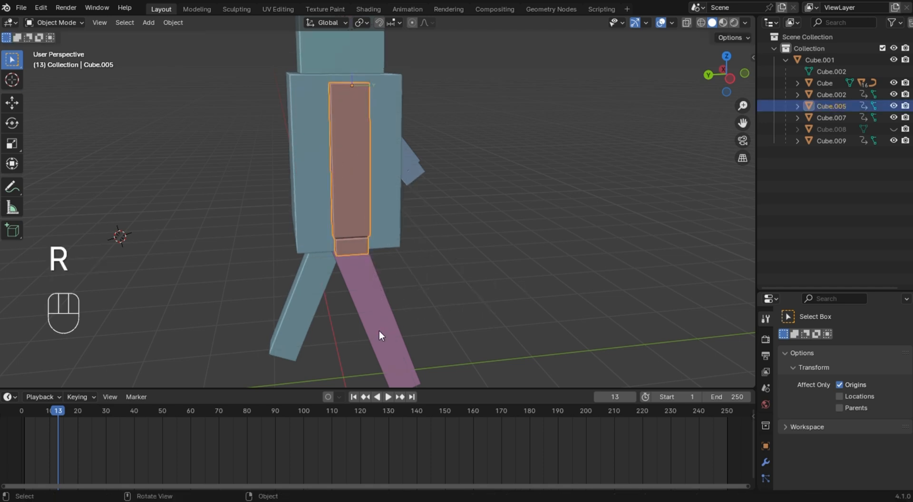
# Turn off origins-only transforms and try rotating the salmon arm around its shoulder.
pyautogui.click(838, 385)
pyautogui.click(506, 263)
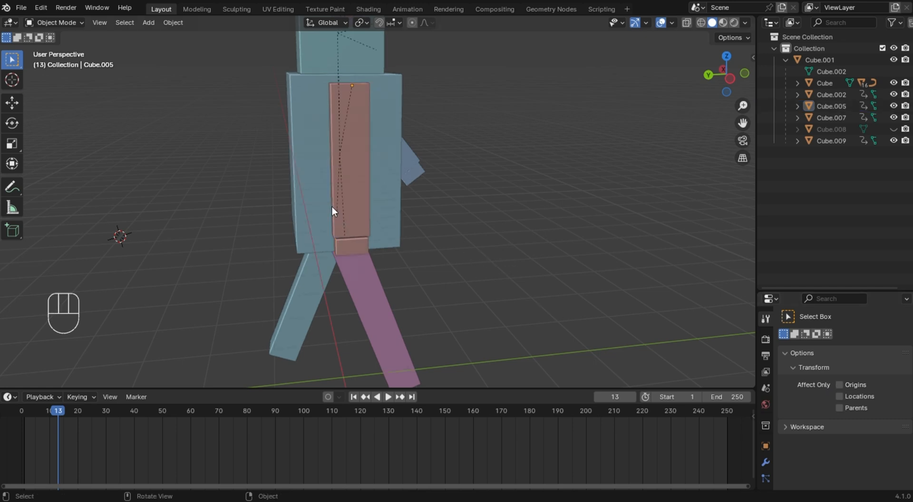
pyautogui.click(349, 198)
pyautogui.press('r')
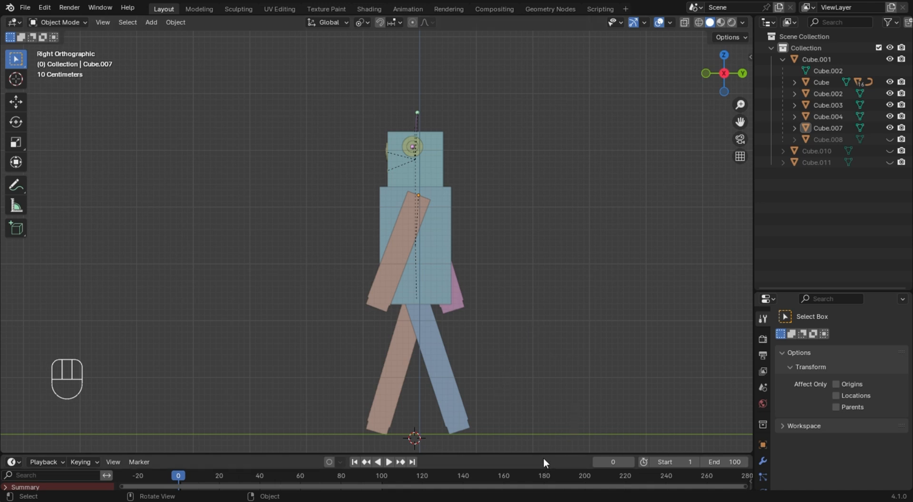
# In an enlarged timeline, keyframe the Rotation of both arms and both legs in the stride pose, placing the keys at frame 1.
pyautogui.moveTo(545, 457); pyautogui.dragTo(573, 375)
pyautogui.moveTo(740, 124)
pyautogui.mouseDown()
pyautogui.moveTo(738, 136)
pyautogui.moveTo(746, 112)
pyautogui.moveTo(747, 137)
pyautogui.mouseUp()
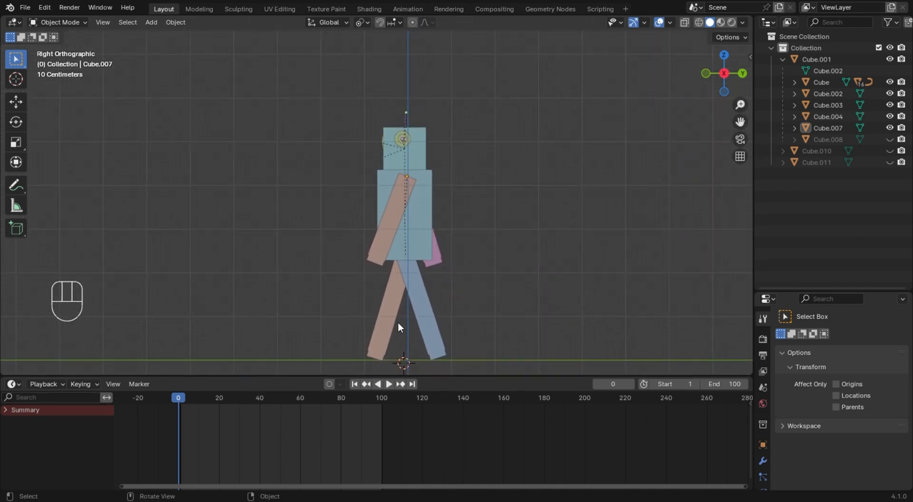
pyautogui.keyDown('shift'); pyautogui.click(389, 241); pyautogui.keyUp('shift')
pyautogui.keyDown('shift'); pyautogui.click(438, 264); pyautogui.keyUp('shift')
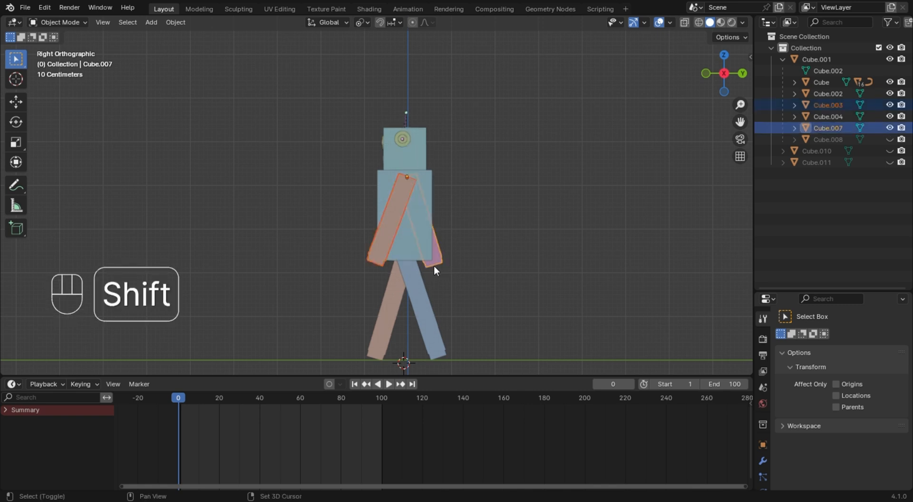
pyautogui.keyDown('shift'); pyautogui.click(415, 312); pyautogui.keyUp('shift')
pyautogui.keyDown('shift'); pyautogui.click(388, 323); pyautogui.keyUp('shift')
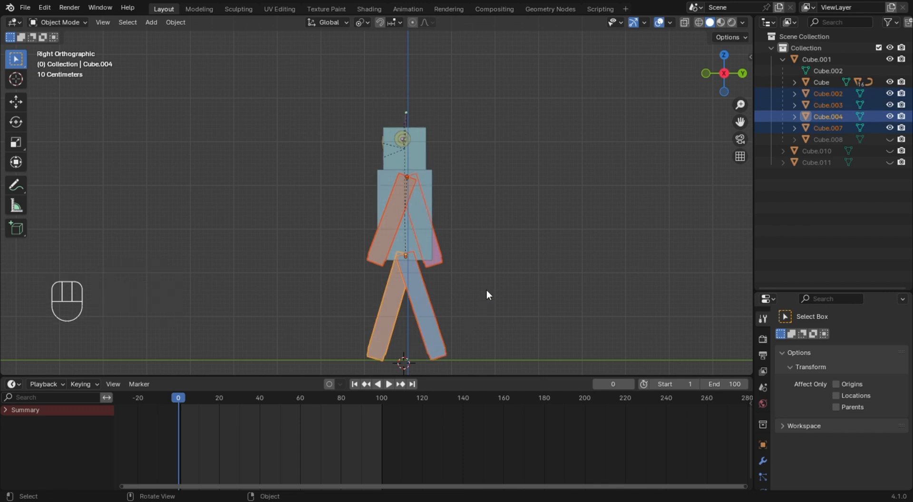
pyautogui.press('k')
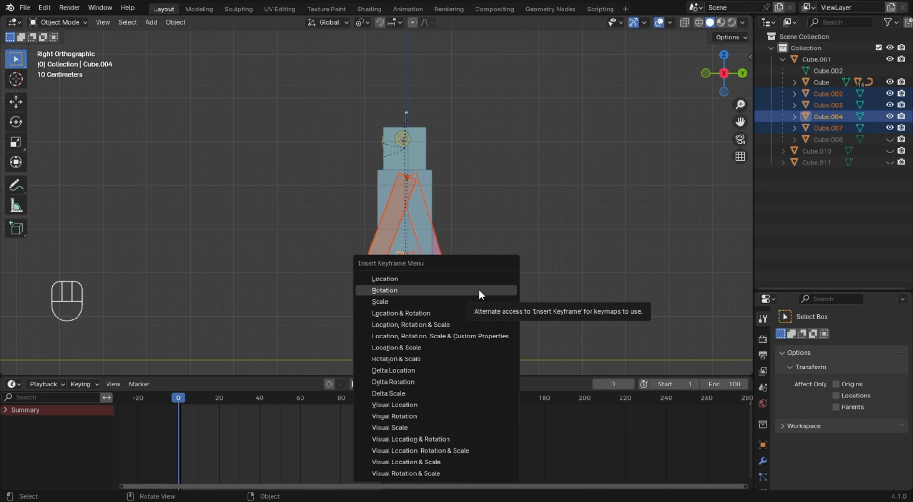
pyautogui.click(477, 290)
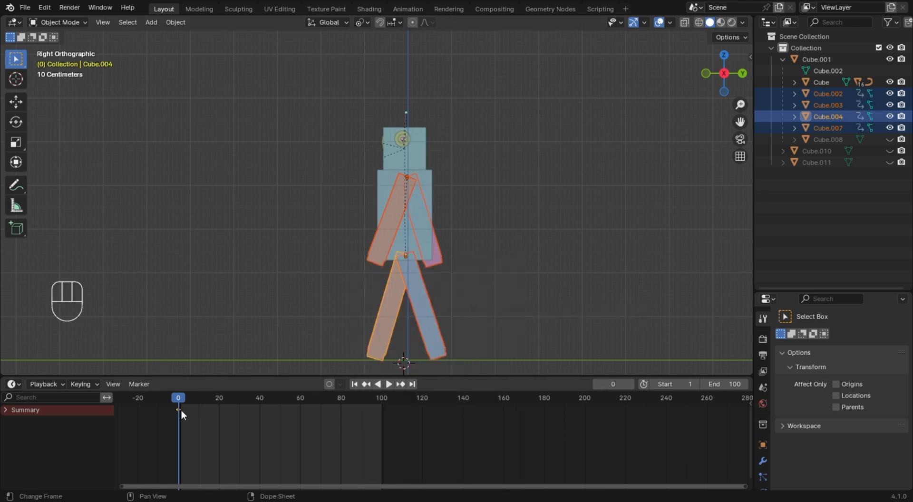
pyautogui.moveTo(181, 409); pyautogui.dragTo(195, 420)
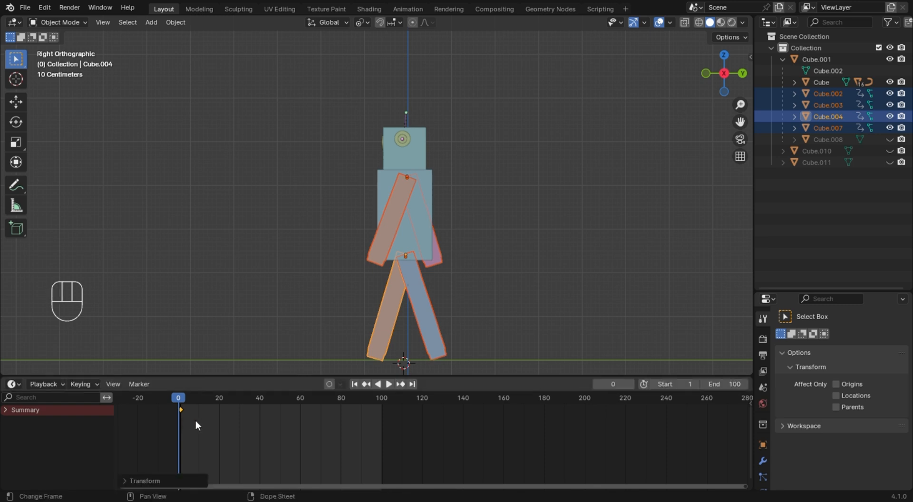
# At frame 10, clear the rotation of both arms and both legs and insert Rotation keyframes.
pyautogui.click(197, 398)
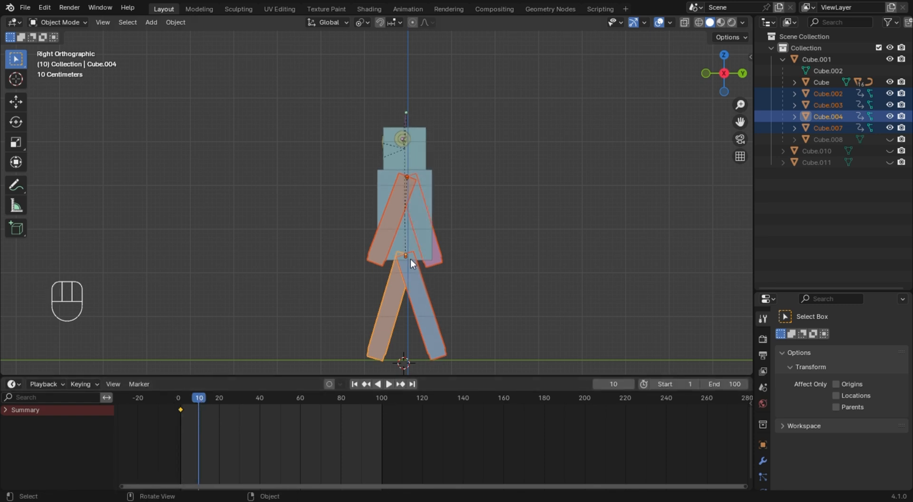
pyautogui.press('alt')
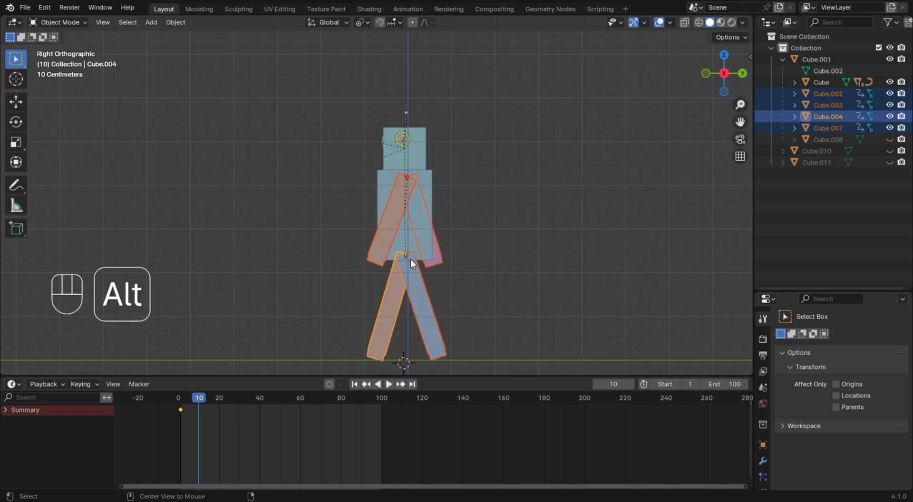
pyautogui.hotkey('alt', 'r')
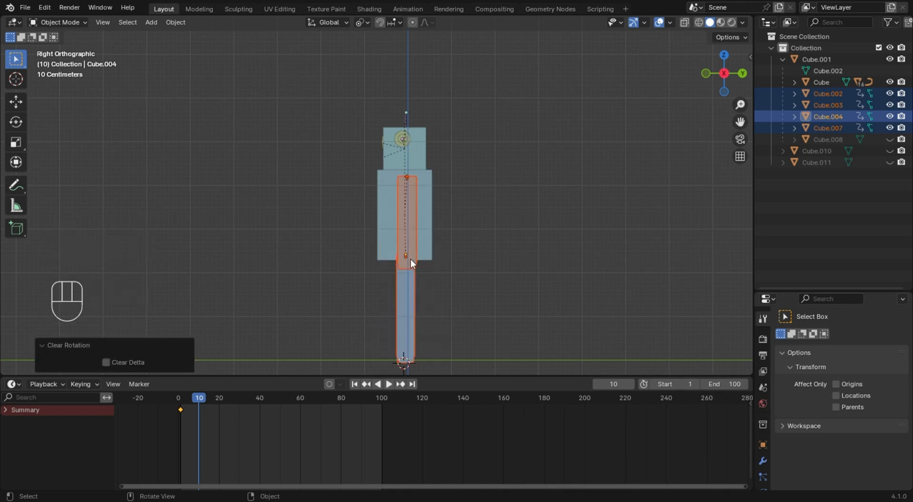
pyautogui.press('k')
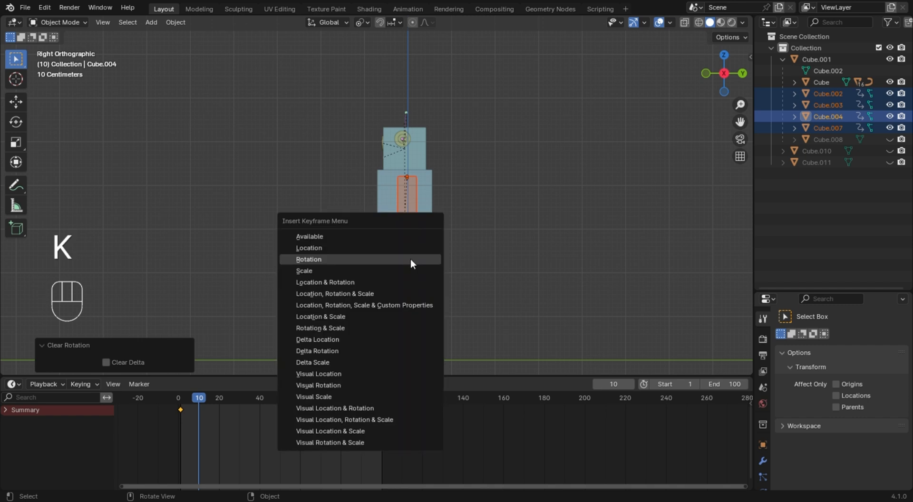
pyautogui.click(410, 258)
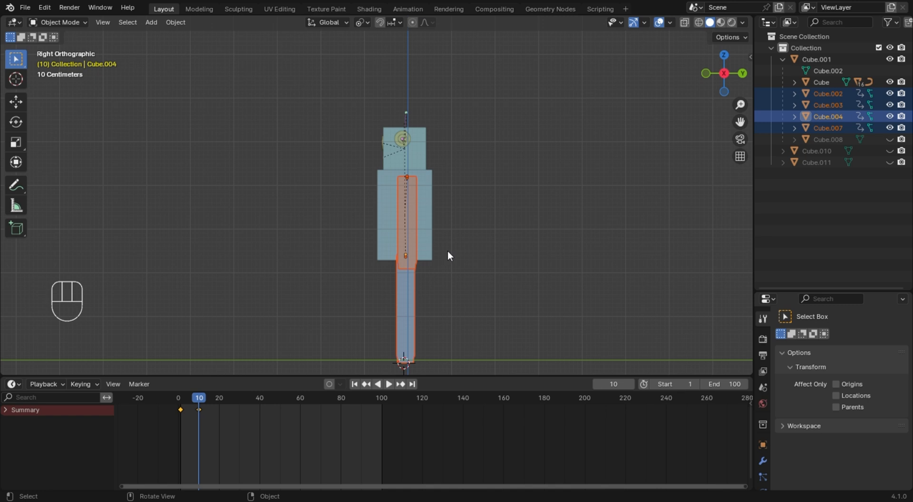
# At frame 20, rotate the salmon arm backward about its shoulder by about 14.5°.
pyautogui.click(217, 403)
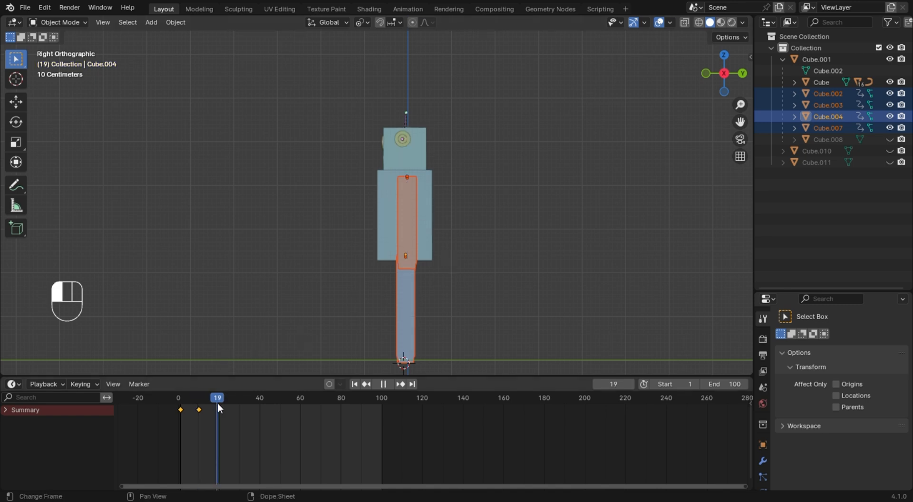
pyautogui.moveTo(218, 403); pyautogui.dragTo(219, 404)
pyautogui.click(429, 301)
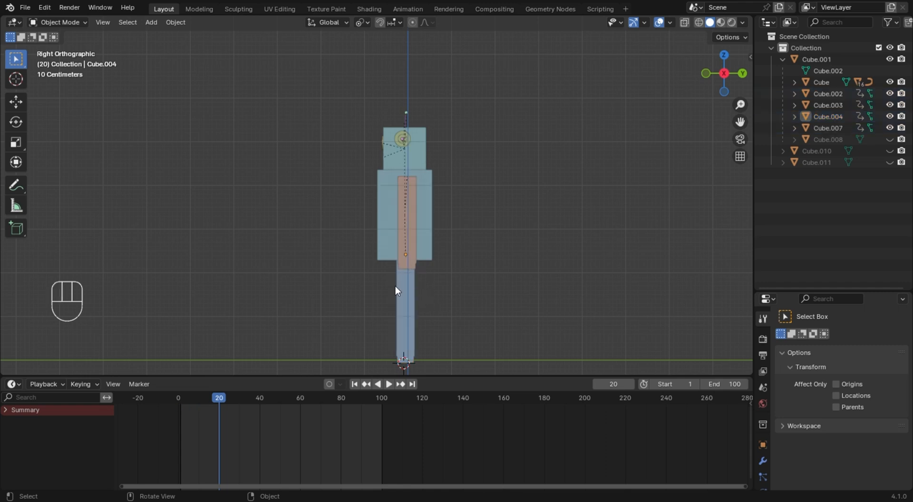
pyautogui.hotkey('ctrl', 'z')
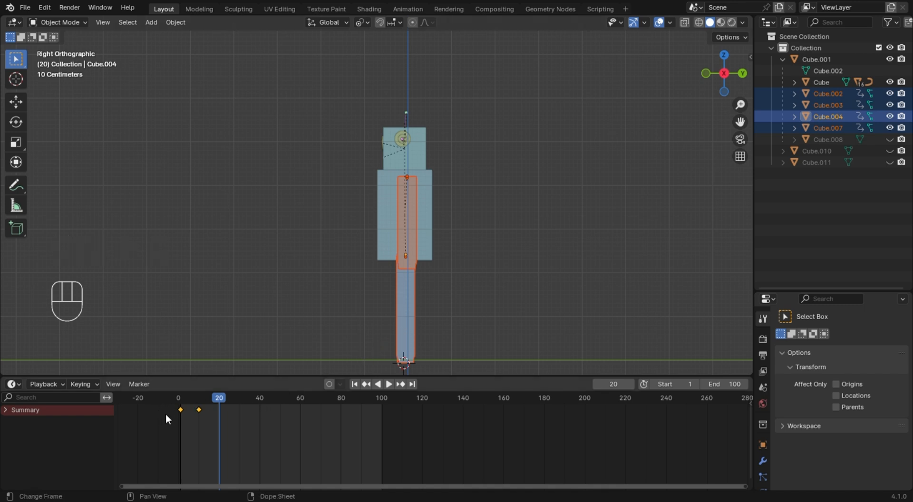
pyautogui.click(180, 410)
pyautogui.click(414, 263)
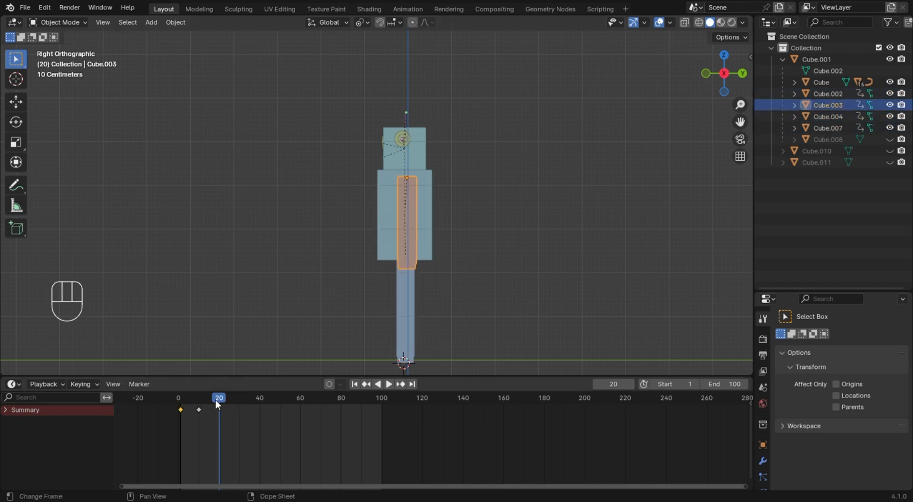
pyautogui.moveTo(215, 400); pyautogui.dragTo(218, 421)
pyautogui.press('r')
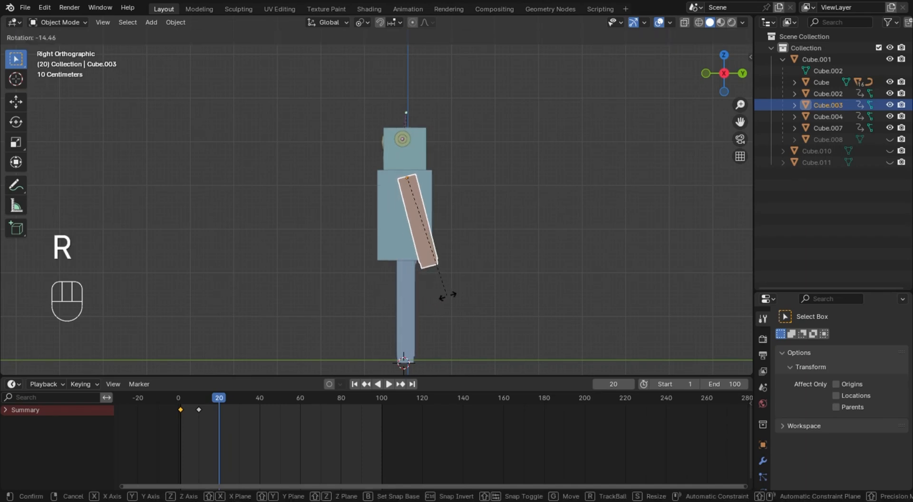
pyautogui.click(447, 296)
# Rotate the blue leg forward by about 19.7° and the salmon leg backward by about 13.7° around their hips.
pyautogui.click(403, 313)
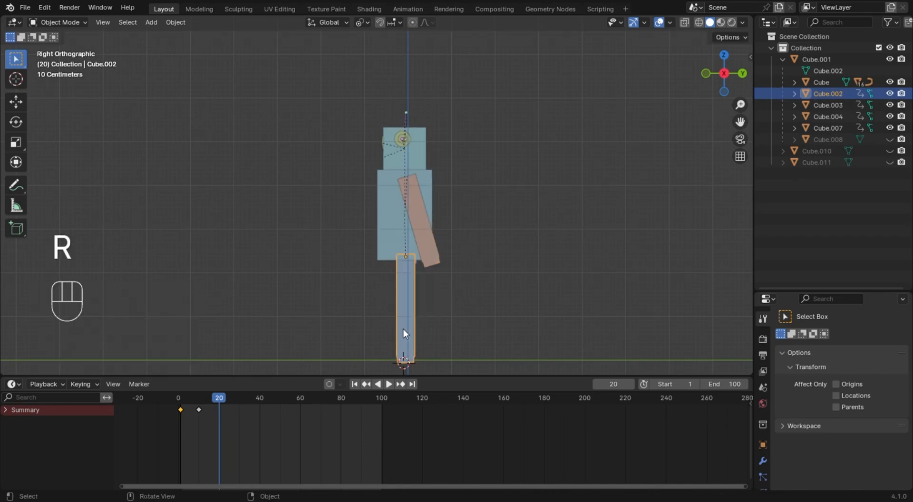
pyautogui.press('r')
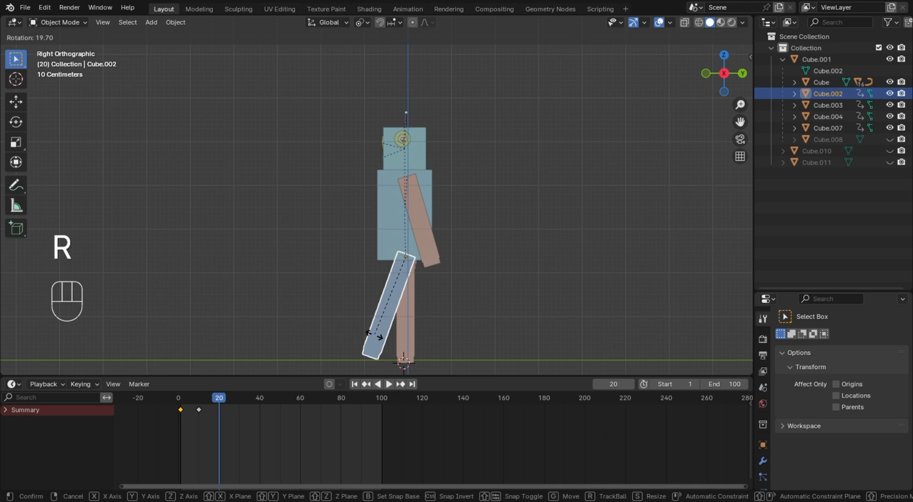
pyautogui.click(374, 334)
pyautogui.click(397, 336)
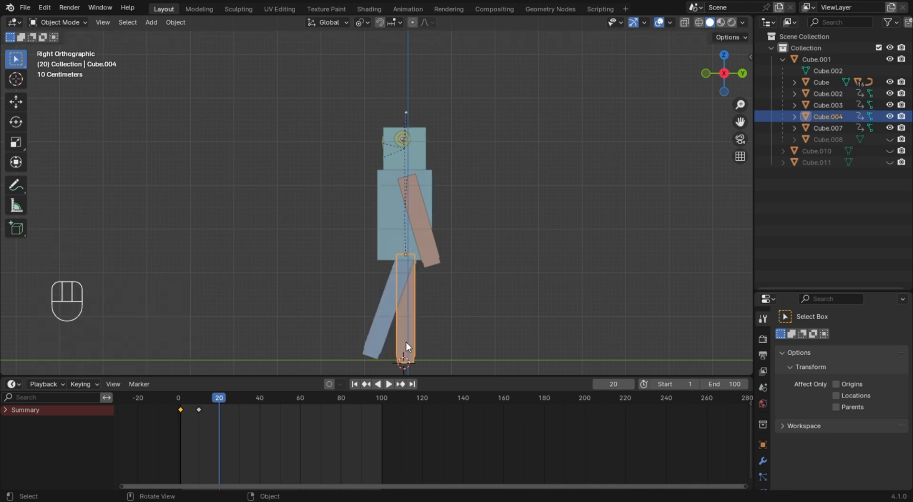
pyautogui.press('r')
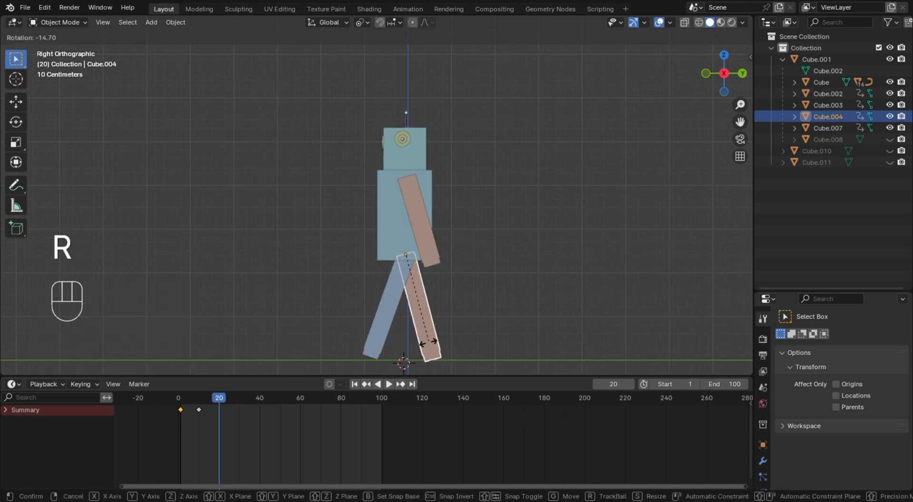
pyautogui.click(428, 341)
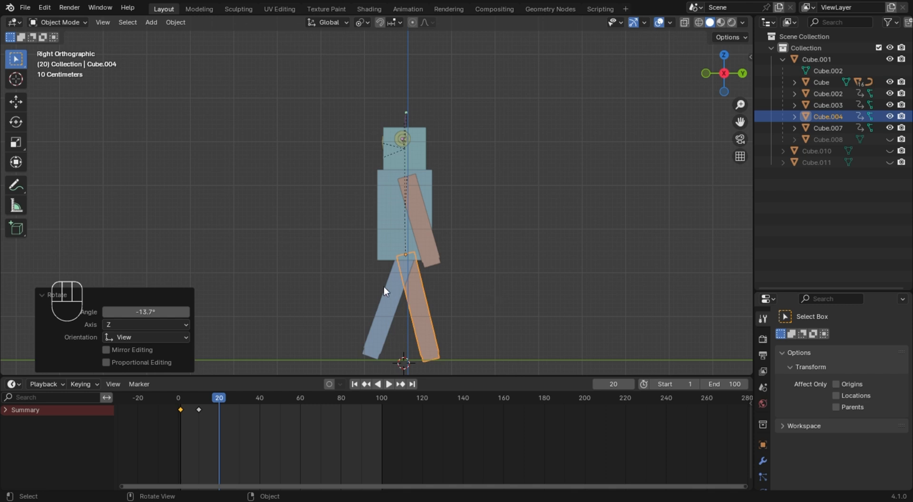
# In the right side view, rotate the pink arm forward about its shoulder by about 21.3°.
pyautogui.moveTo(384, 286); pyautogui.dragTo(412, 274, button='middle')
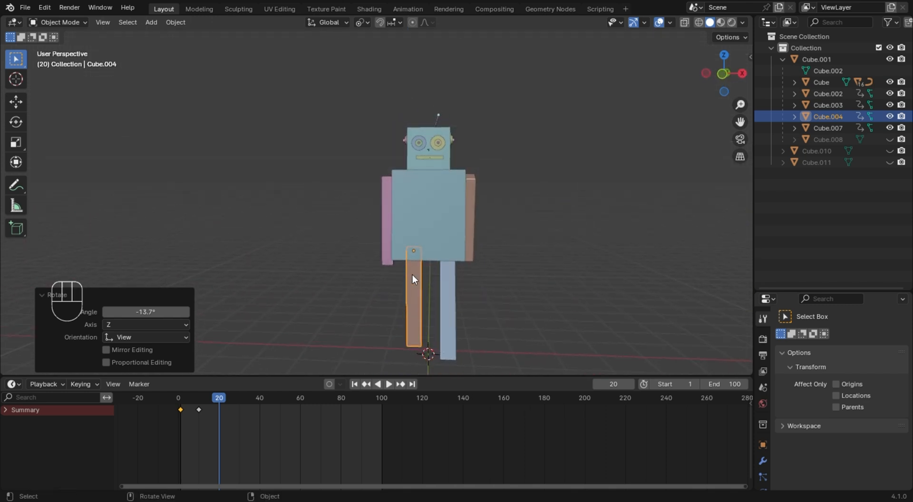
pyautogui.click(384, 261)
pyautogui.press('KP_3')
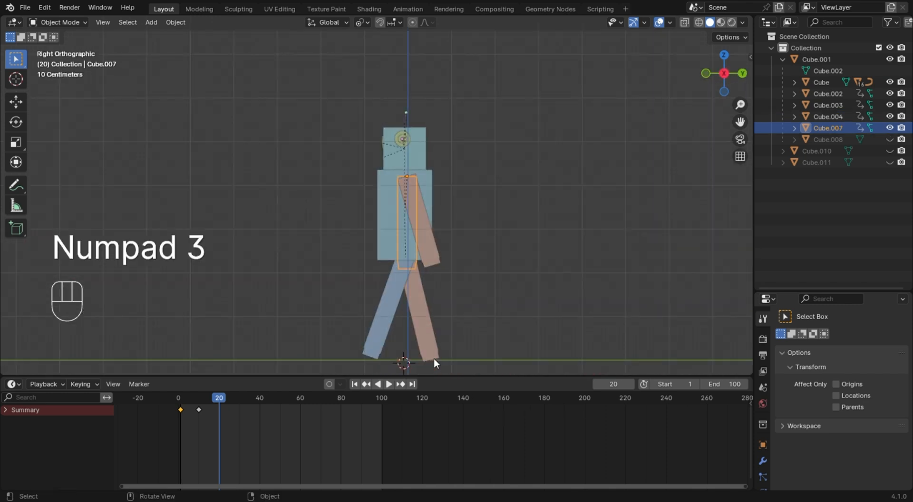
pyautogui.press('r')
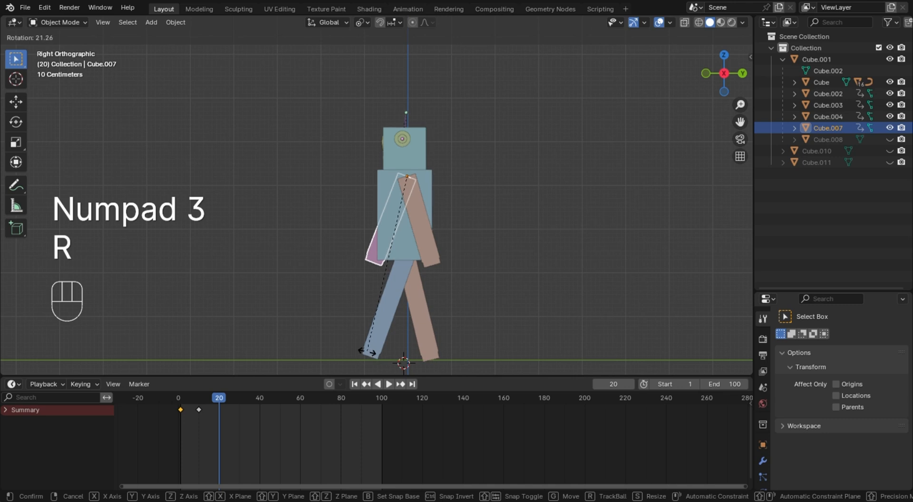
pyautogui.click(367, 351)
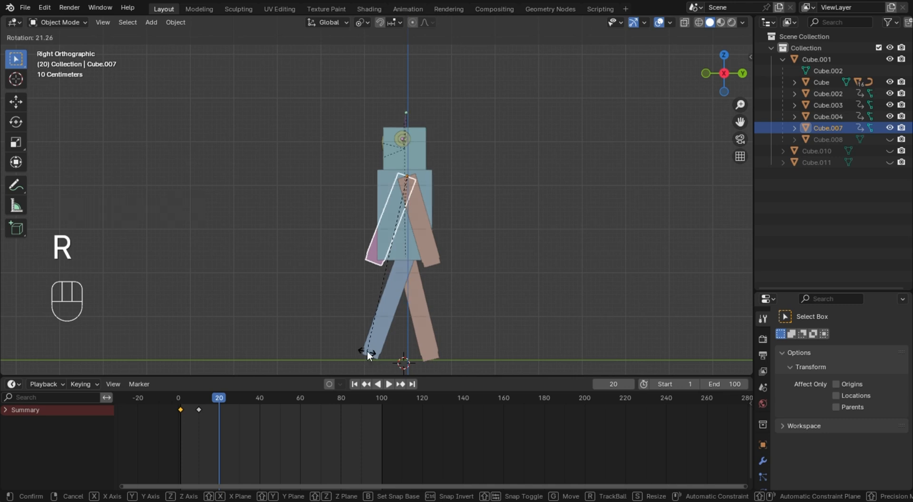
# Insert Rotation keyframes for both arms and both legs at frame 20.
pyautogui.keyDown('shift'); pyautogui.click(428, 256); pyautogui.keyUp('shift')
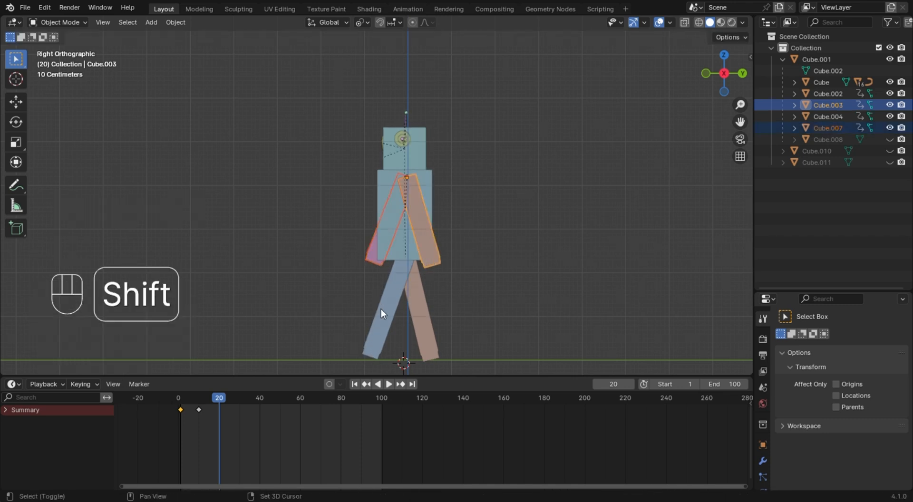
pyautogui.keyDown('shift'); pyautogui.click(380, 309); pyautogui.keyUp('shift')
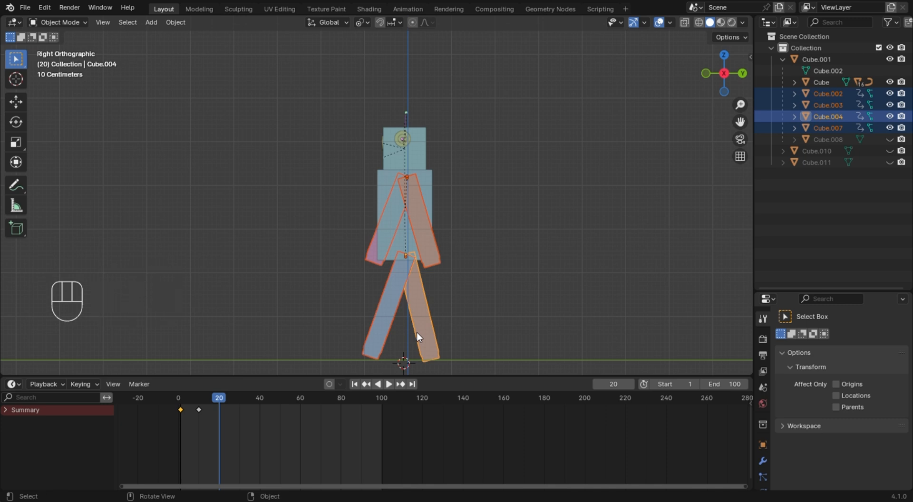
pyautogui.press('k')
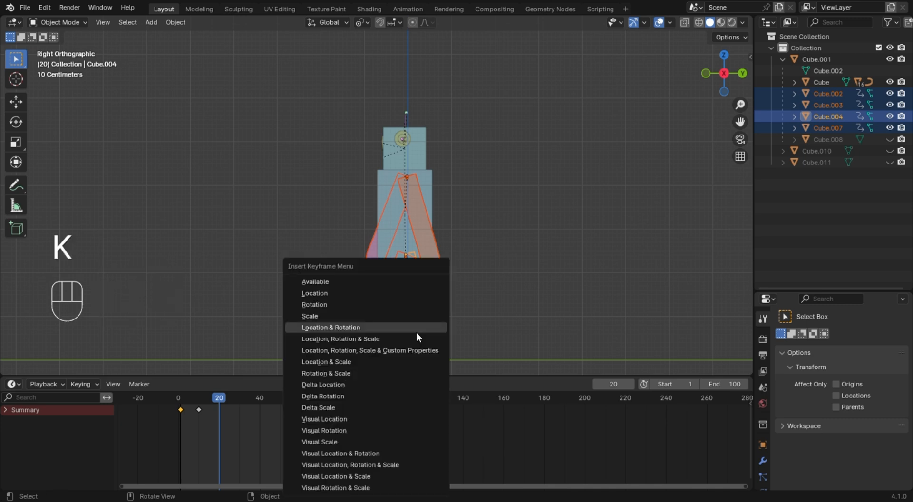
pyautogui.click(401, 307)
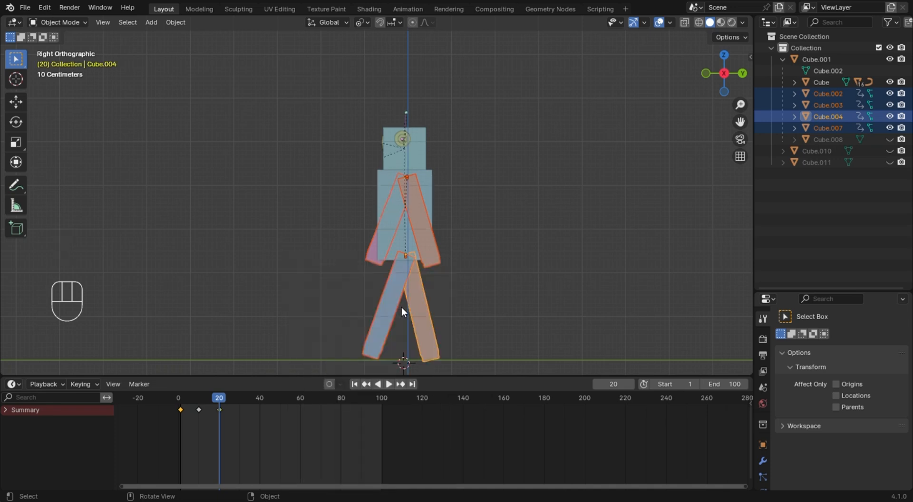
# Play the walk animation from the beginning twice to check the leg and arm swing.
pyautogui.click(182, 402)
pyautogui.press('space')
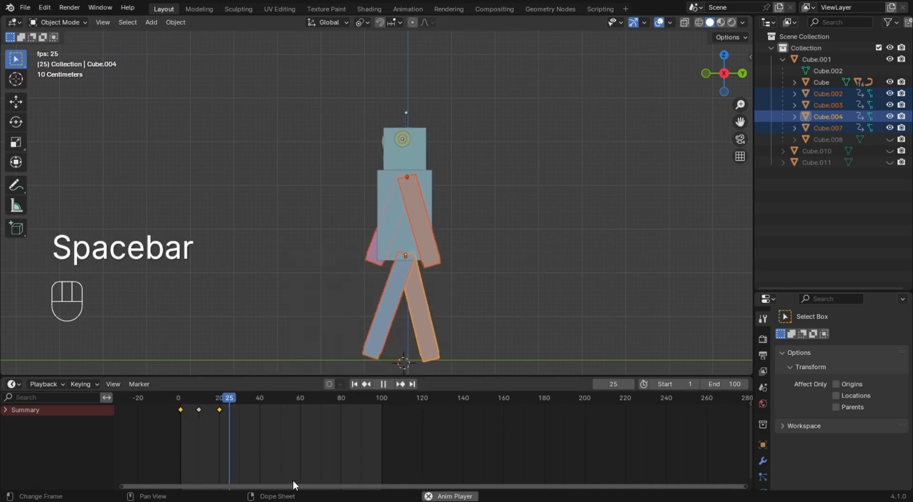
pyautogui.press('space')
pyautogui.click(183, 401)
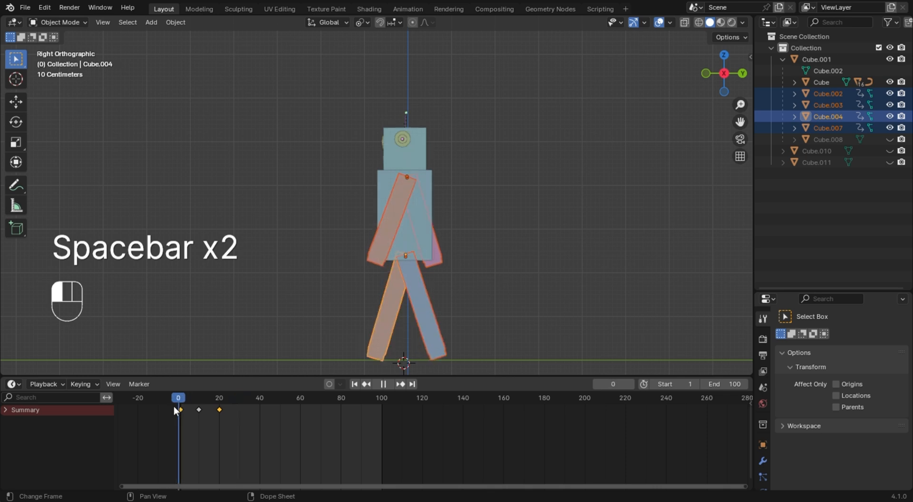
pyautogui.press('space')
pyautogui.press('space')
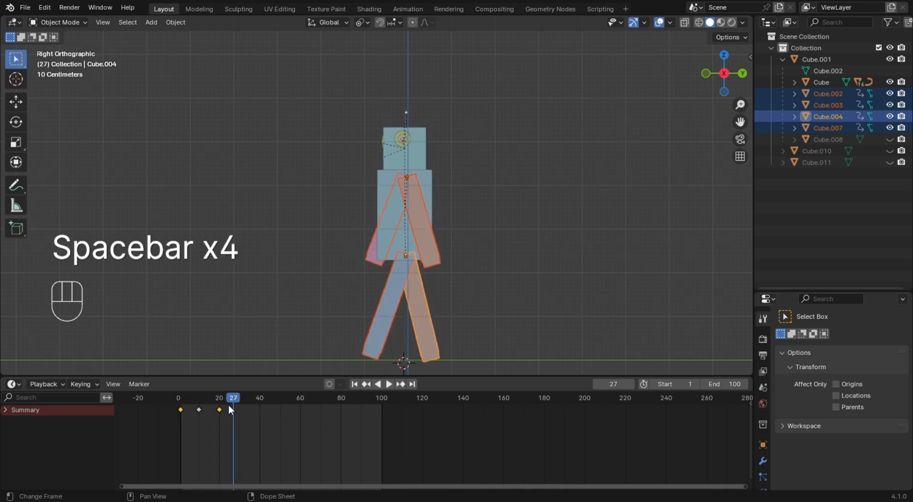
# Duplicate the frame 10 keyframes of the straight pose to frame 30.
pyautogui.moveTo(231, 401); pyautogui.dragTo(238, 417)
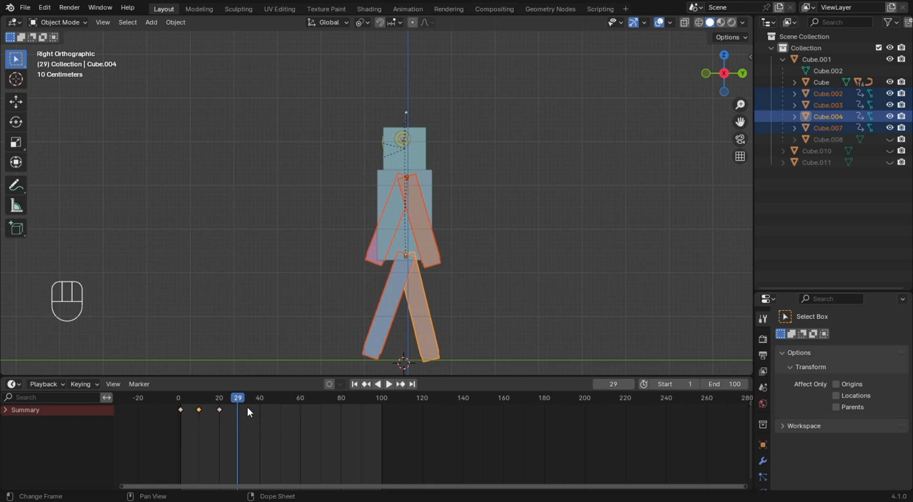
pyautogui.moveTo(240, 397); pyautogui.dragTo(240, 397)
pyautogui.press('shift')
pyautogui.hotkey('shift', 'd')
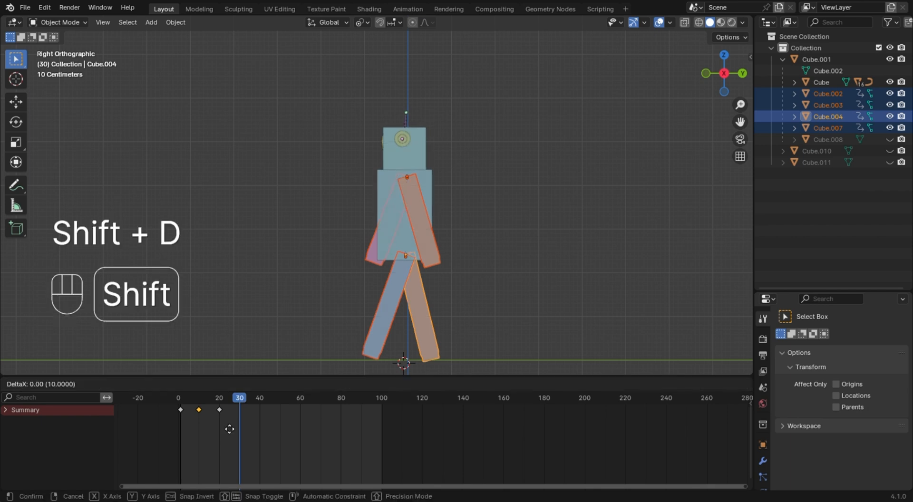
pyautogui.click(268, 454)
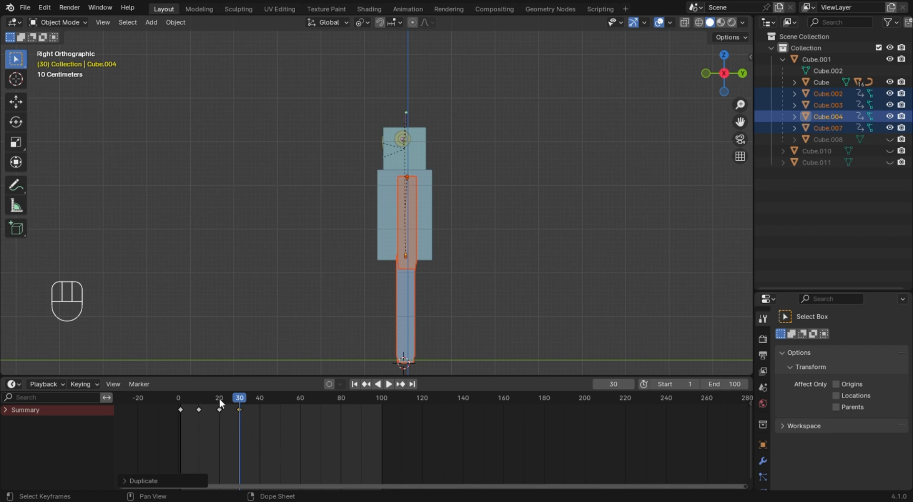
# Duplicate the frame 1 stride keyframes to frame 39 and play the animation.
pyautogui.click(181, 399)
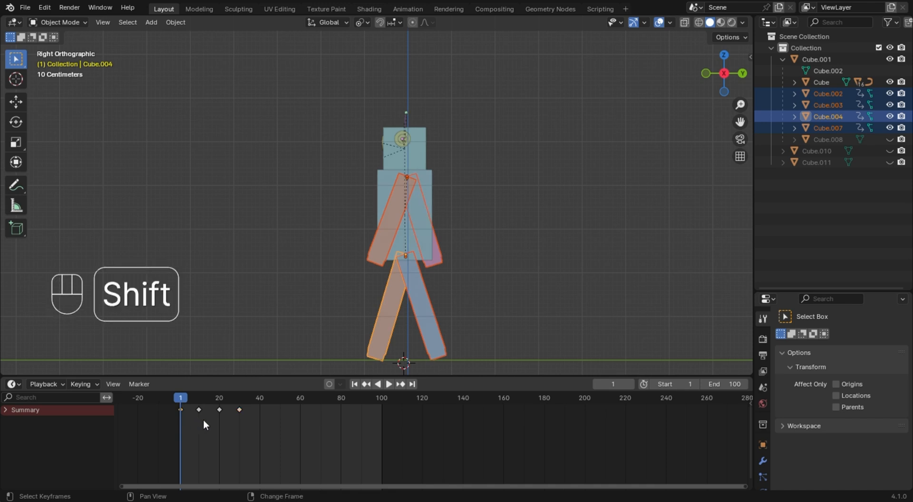
pyautogui.hotkey('shift', 'd')
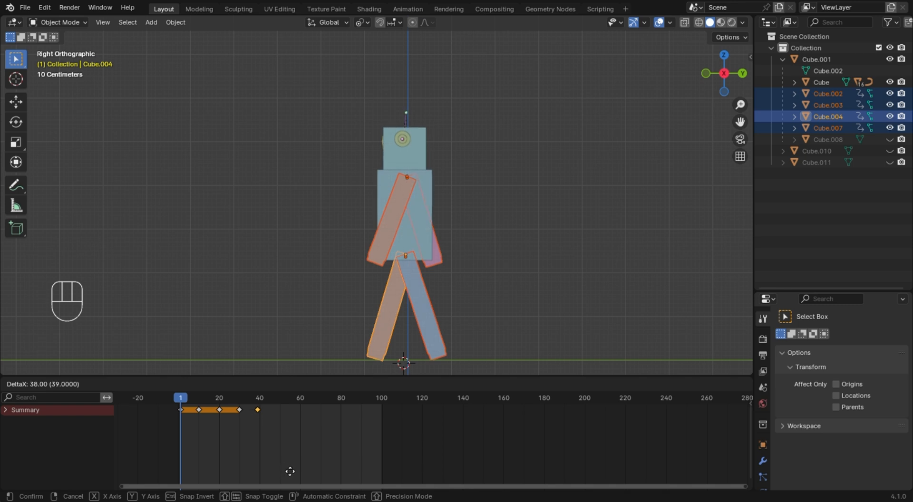
pyautogui.click(283, 467)
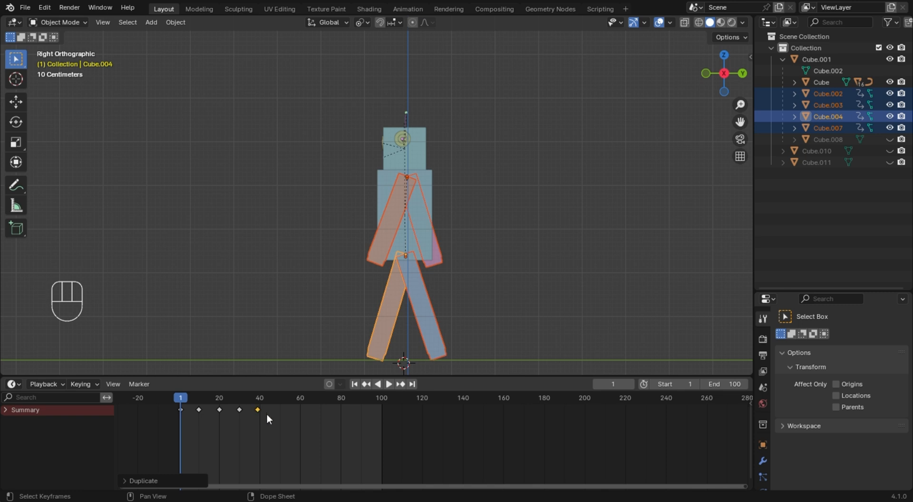
pyautogui.press('space')
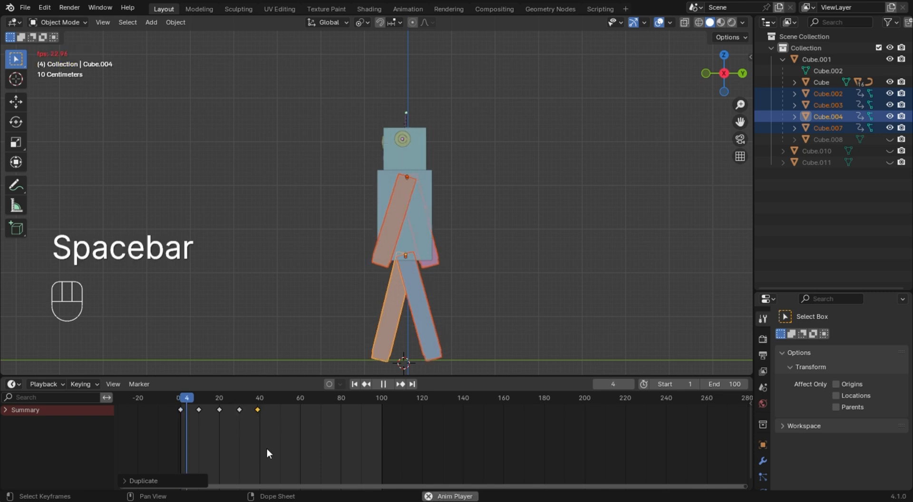
pyautogui.press('space')
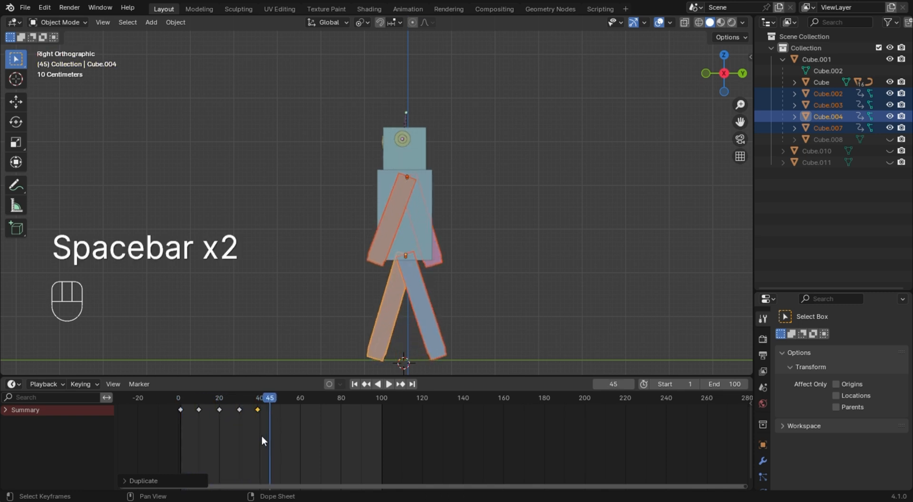
# Shift the last stride keyframes to frame 40 and duplicate the frame 30 keyframes to frame 50.
pyautogui.moveTo(258, 409); pyautogui.dragTo(279, 412)
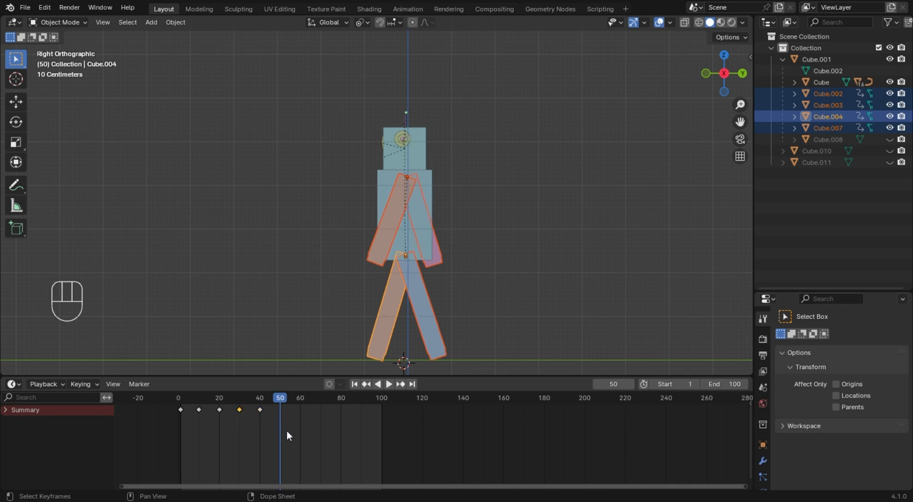
pyautogui.hotkey('shift', 'd')
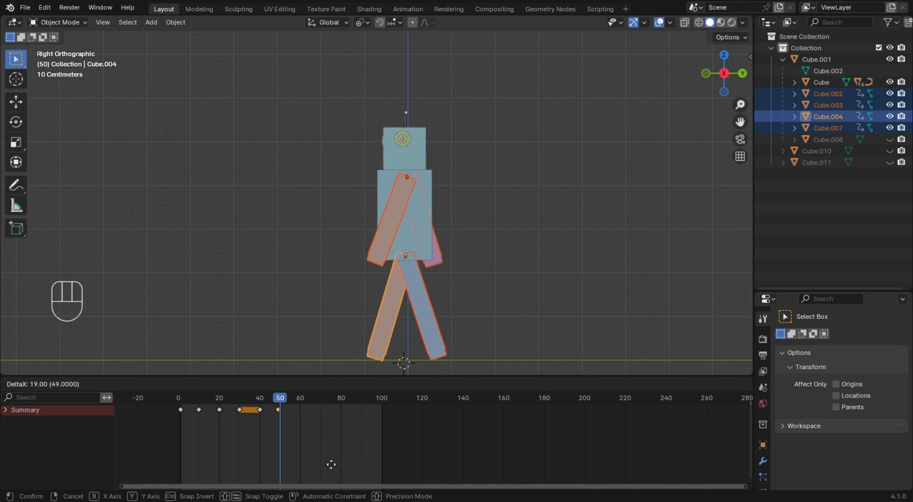
pyautogui.click(332, 465)
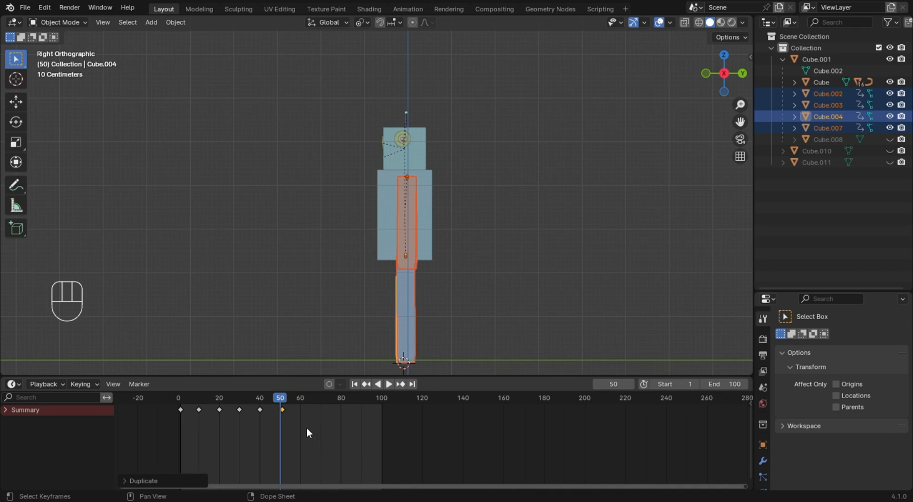
pyautogui.moveTo(281, 409); pyautogui.dragTo(284, 423)
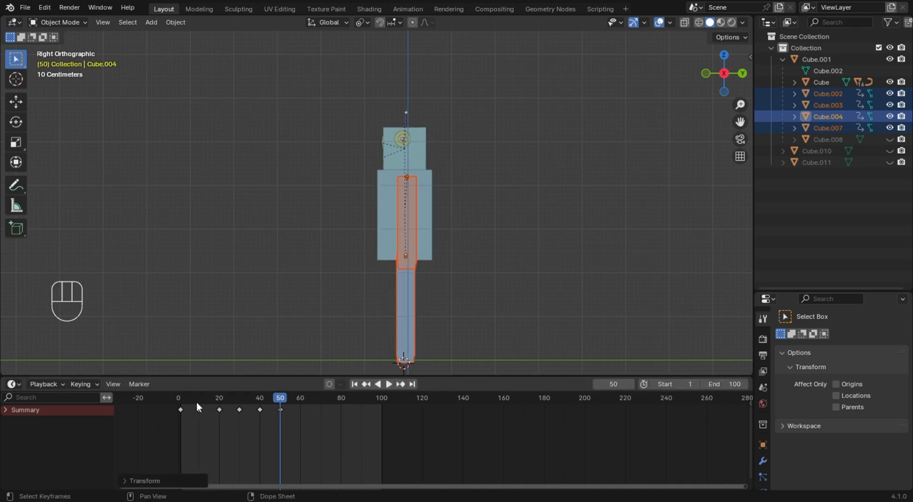
# Duplicate the frame 20 opposite-stride keyframes to frame 60.
pyautogui.moveTo(183, 400); pyautogui.dragTo(301, 498)
pyautogui.click(219, 398)
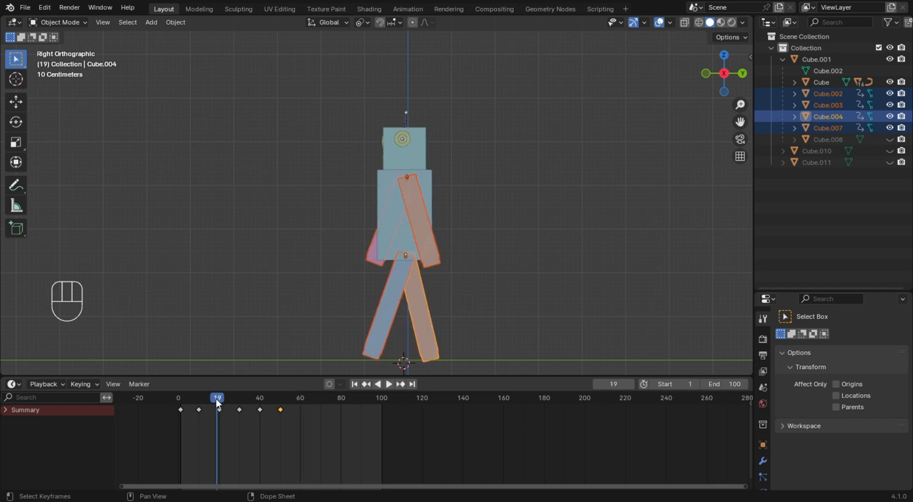
pyautogui.click(220, 410)
pyautogui.press('shift')
pyautogui.hotkey('shift', 'd')
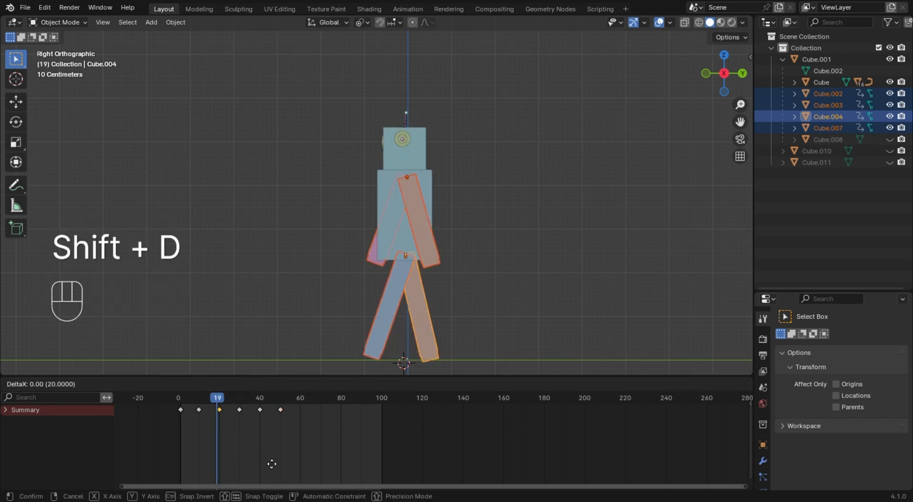
pyautogui.click(352, 472)
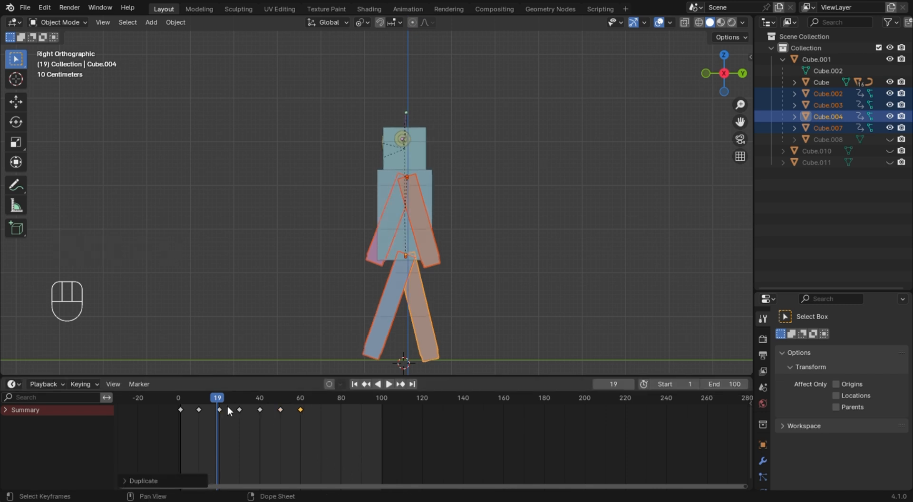
# Play the extended walk animation from the start to check the repeated steps.
pyautogui.moveTo(193, 401); pyautogui.dragTo(182, 402)
pyautogui.press('space')
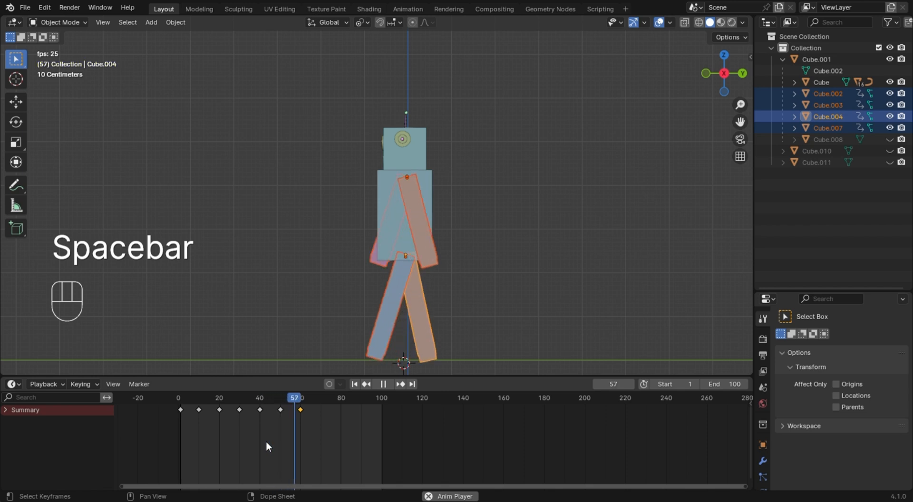
pyautogui.press('space')
pyautogui.press('space')
pyautogui.press('space')
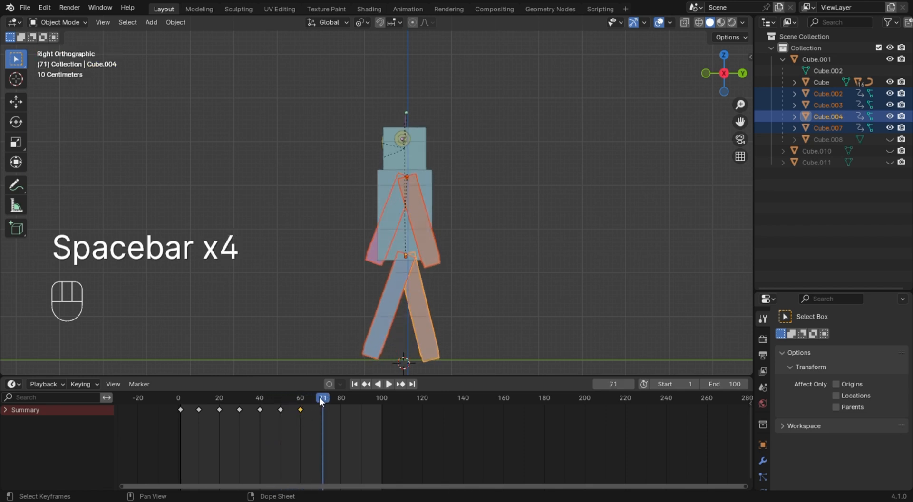
# Duplicate the frame 50 keyframes to frame 70 and set the current frame to 80.
pyautogui.moveTo(318, 397); pyautogui.dragTo(322, 400)
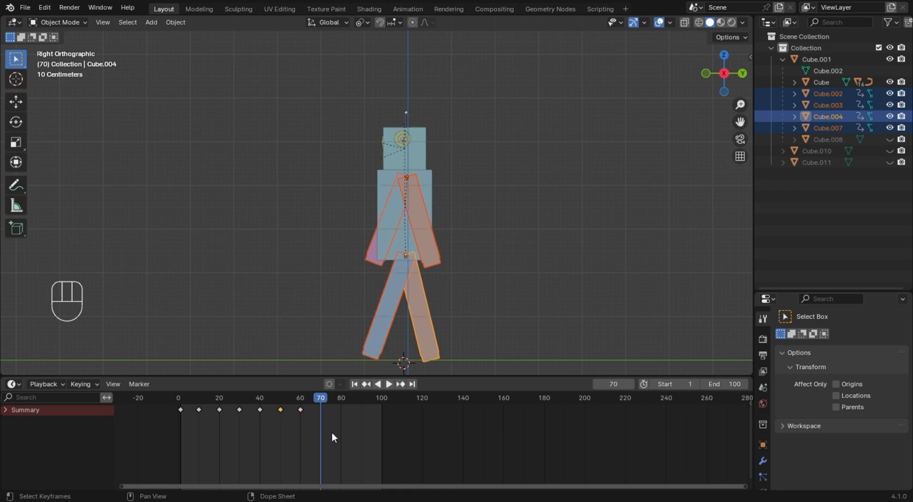
pyautogui.press('shift')
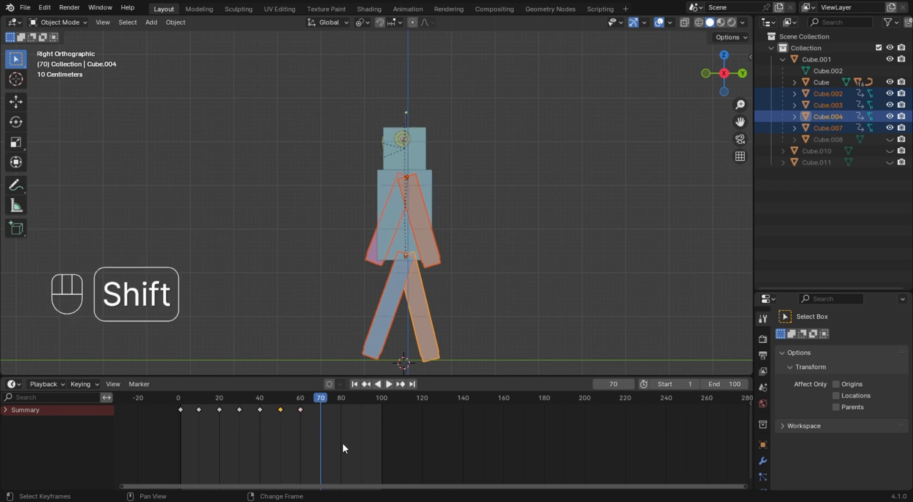
pyautogui.hotkey('shift', 'd')
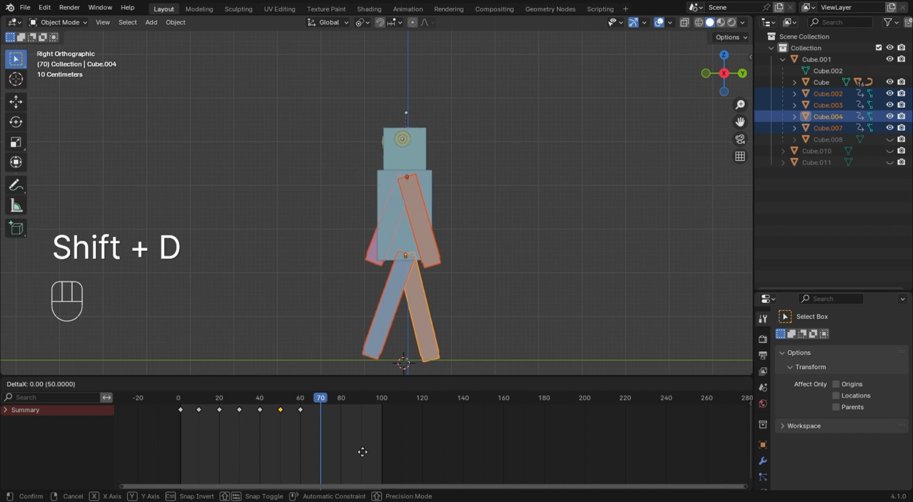
pyautogui.click(383, 466)
pyautogui.moveTo(317, 409); pyautogui.dragTo(325, 404)
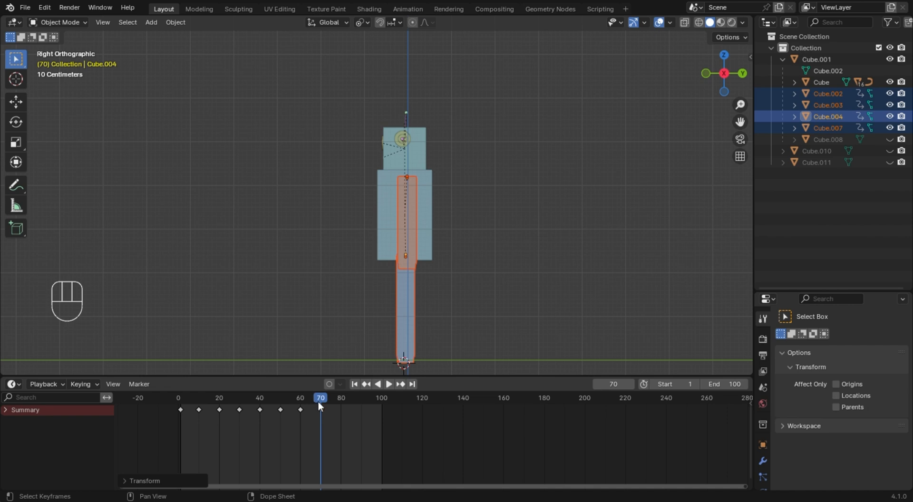
pyautogui.moveTo(318, 401); pyautogui.dragTo(340, 405)
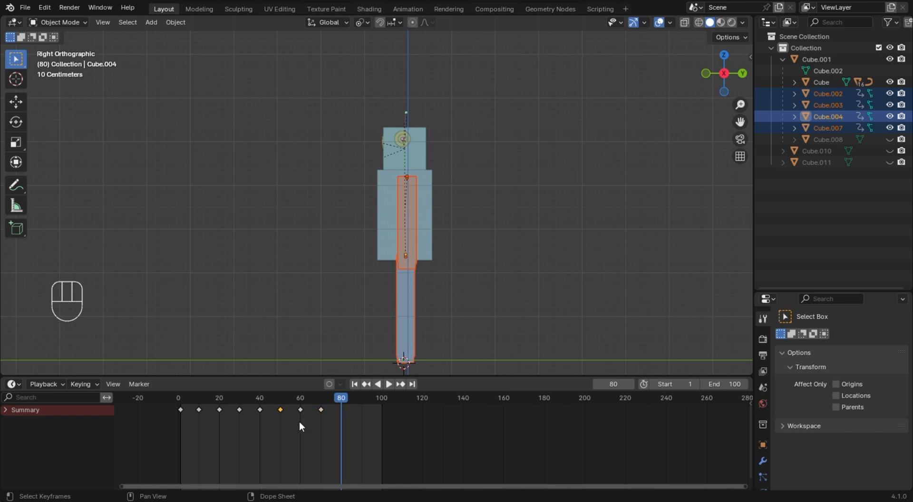
pyautogui.hotkey('shift', 'd')
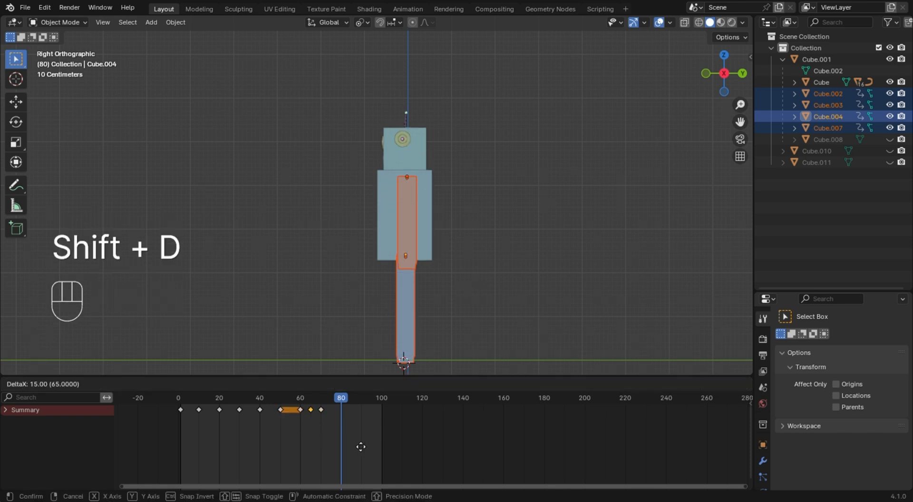
pyautogui.click(384, 452)
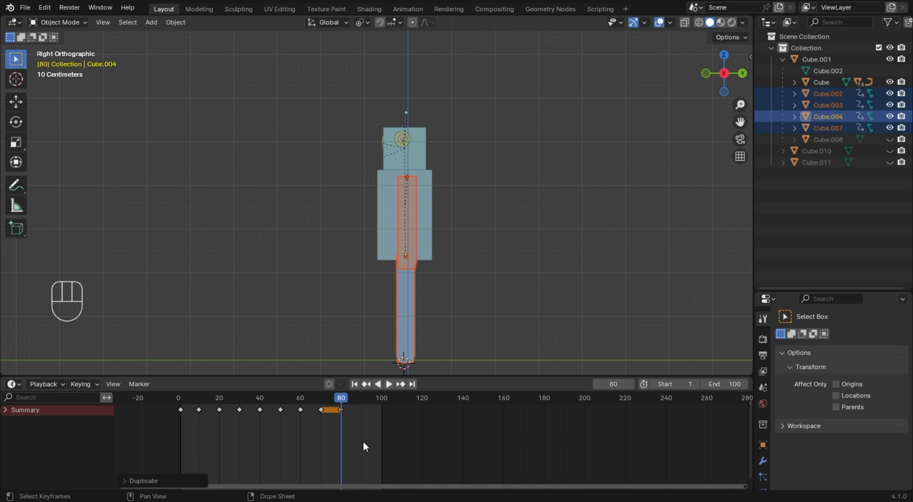
pyautogui.hotkey('ctrl', 'z')
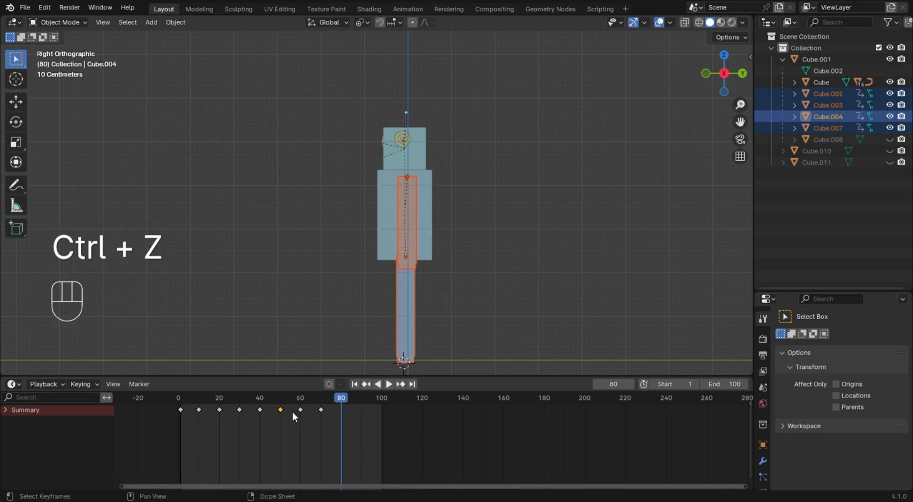
# Duplicate the frame 40 stride keyframes to frame 80.
pyautogui.moveTo(257, 401); pyautogui.dragTo(340, 446)
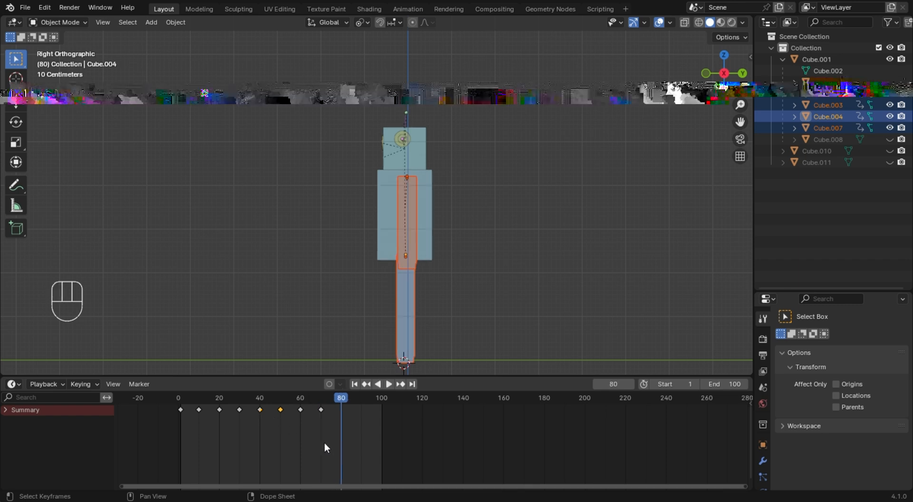
pyautogui.hotkey('shift', 'd')
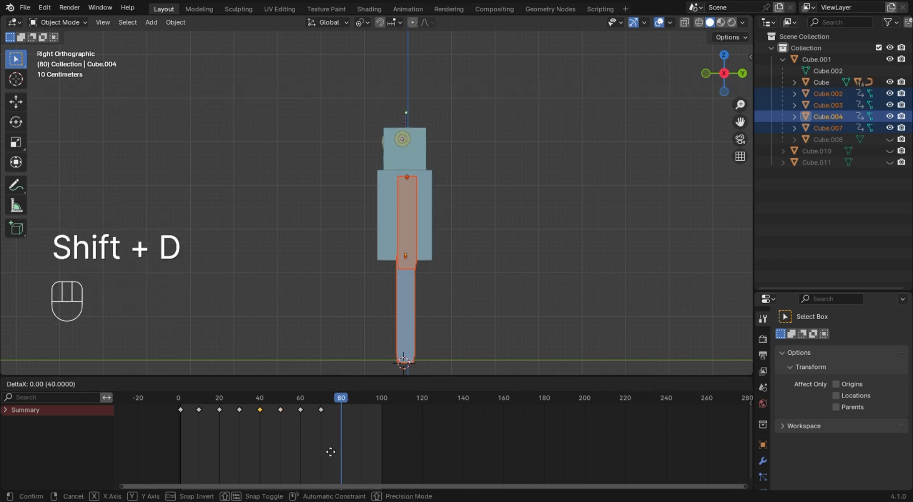
pyautogui.click(407, 471)
pyautogui.click(365, 469)
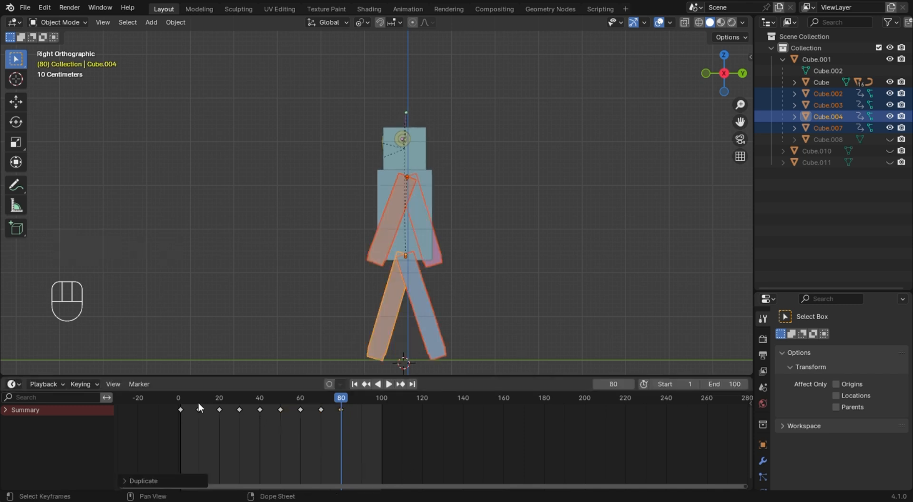
# Play the animation from the start to check the strides up to frame 80.
pyautogui.click(184, 403)
pyautogui.press('space')
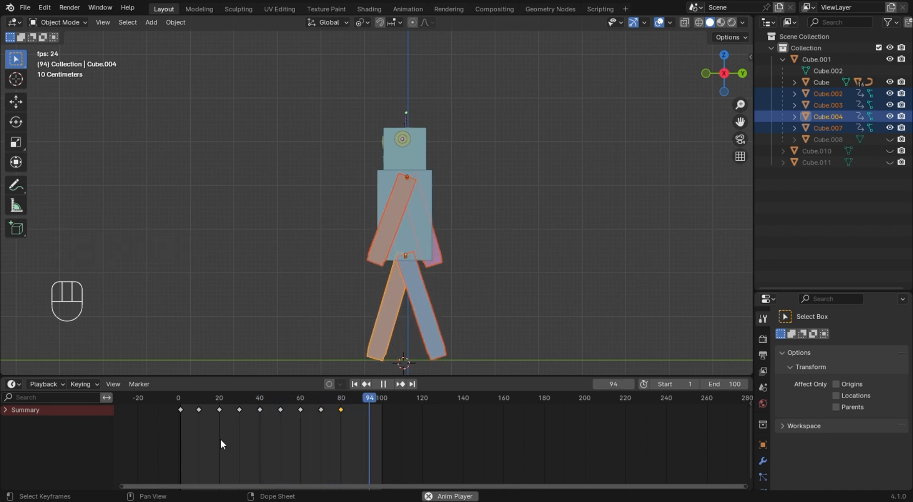
pyautogui.press('space')
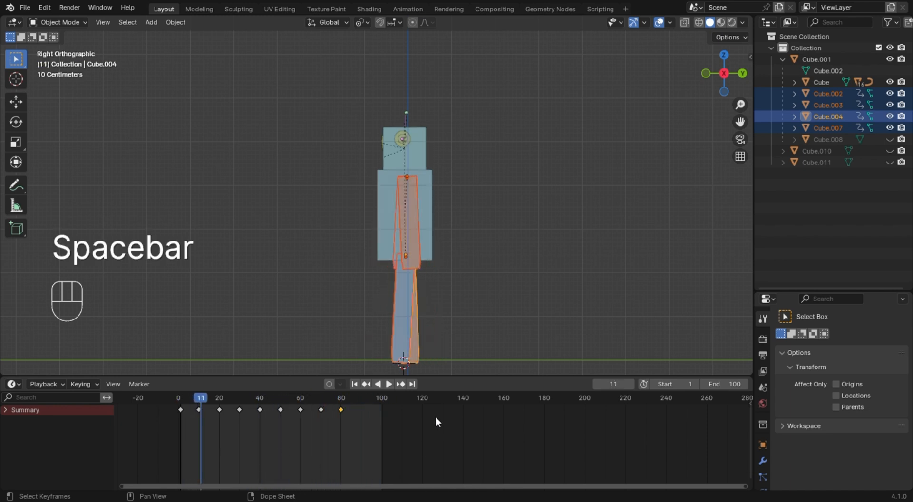
# Duplicate the frame 70 standing-pose keyframes to about frame 91 to end the walk.
pyautogui.moveTo(361, 396); pyautogui.dragTo(365, 396)
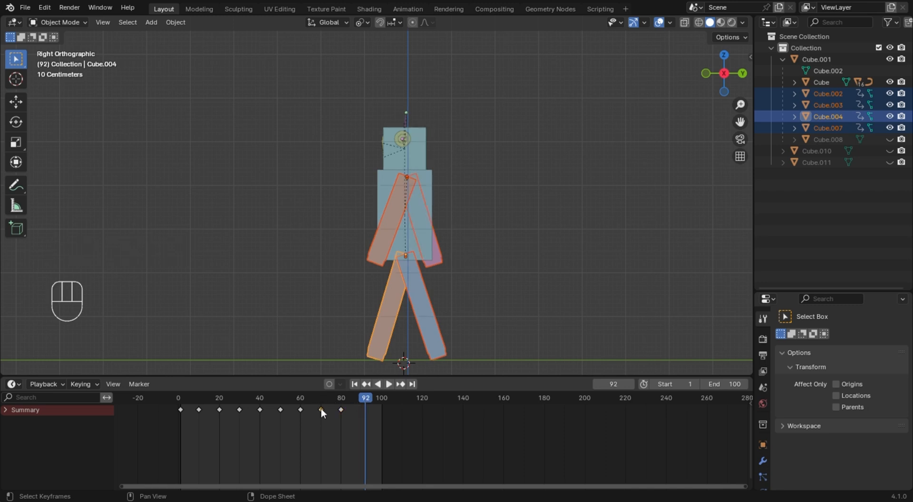
pyautogui.press('shift')
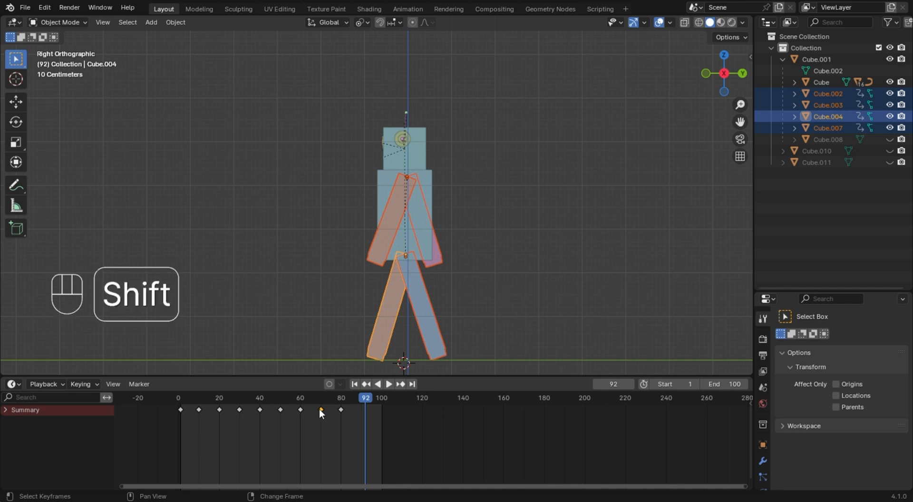
pyautogui.hotkey('shift', 'd')
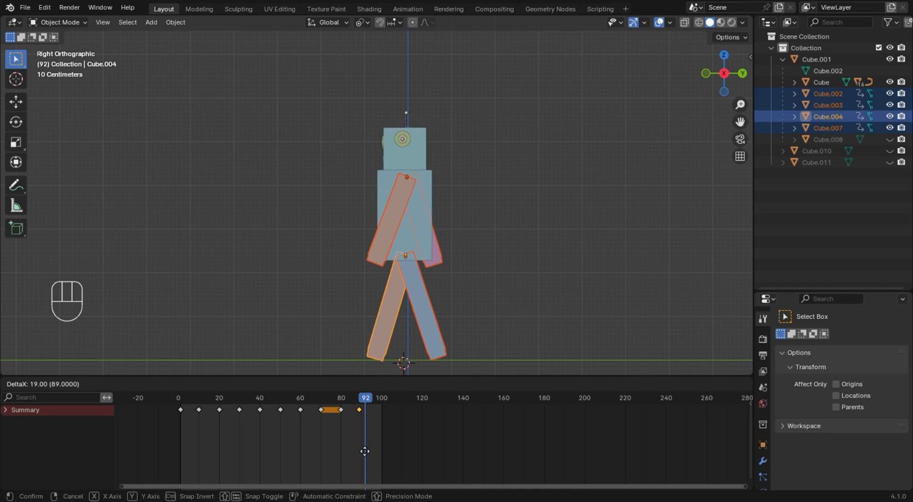
pyautogui.click(361, 450)
pyautogui.click(362, 402)
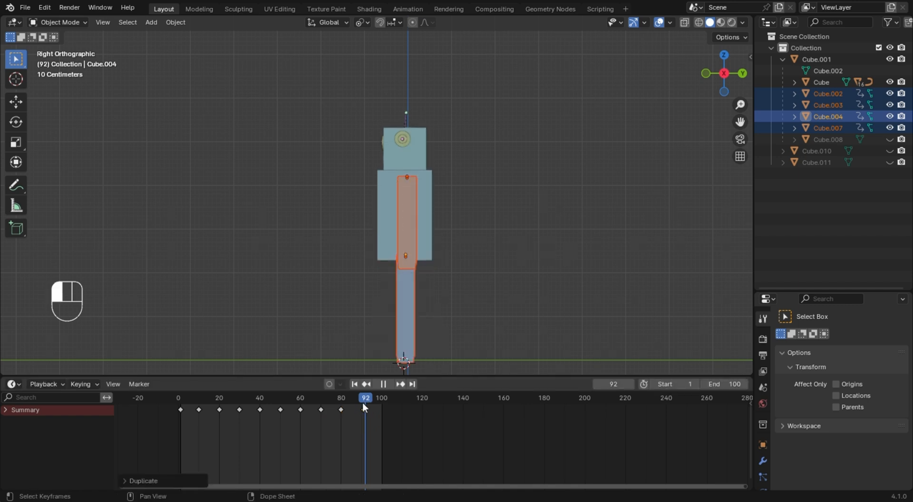
# Play the whole walk animation to check that it ends in the standing pose.
pyautogui.press('space')
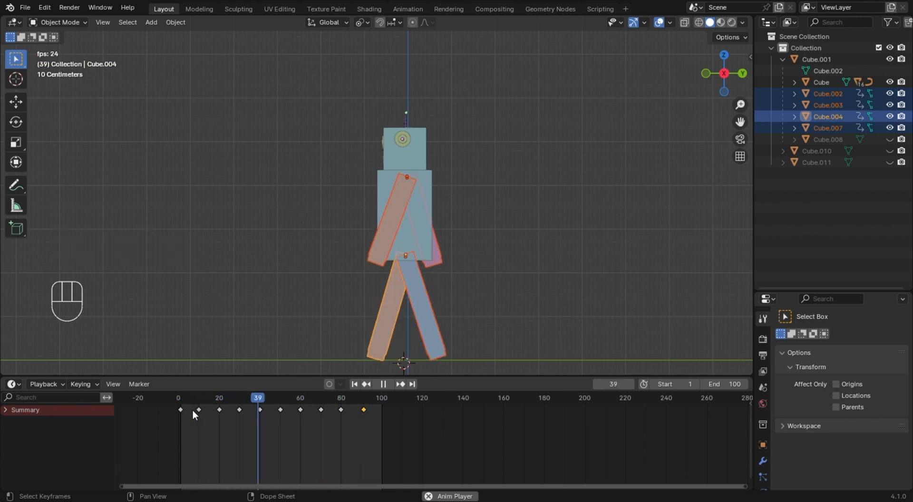
pyautogui.press('space')
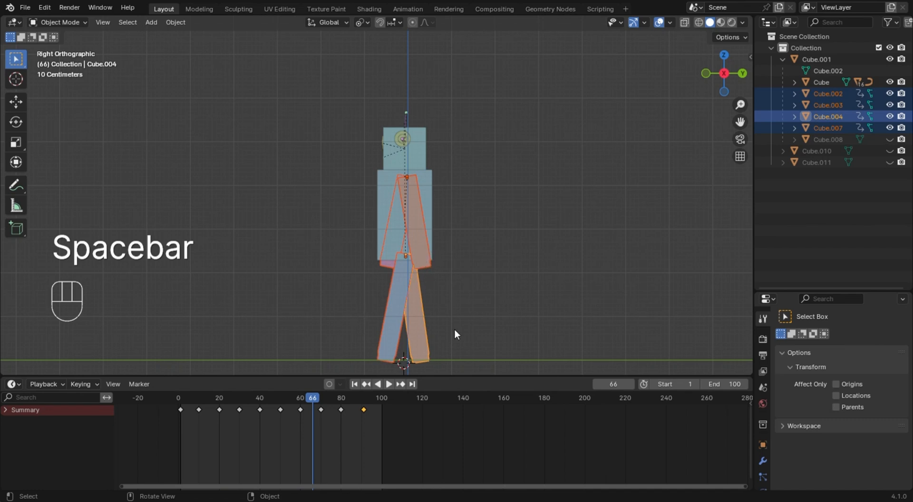
pyautogui.scroll(-4, 372, 221)
pyautogui.scroll(5, 371, 221)
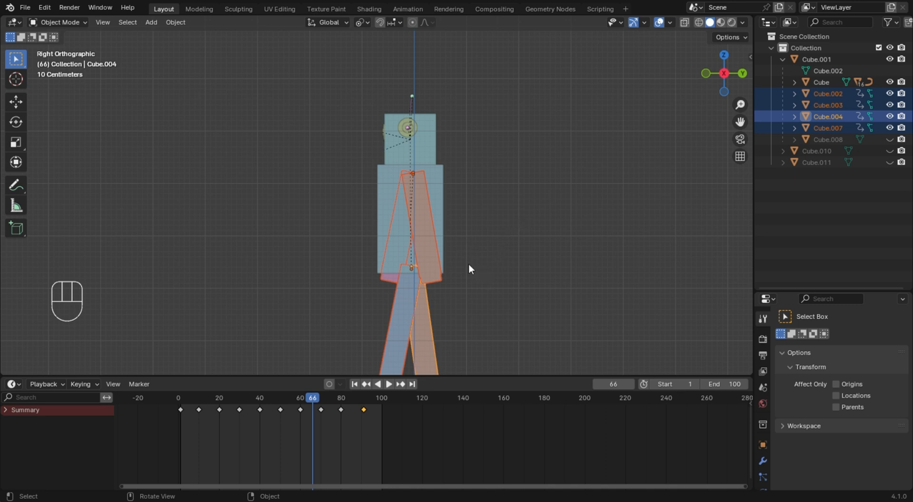
# Add a mesh circle at the robot's feet and scale it up beyond its 1 m radius.
pyautogui.press('KP_1')
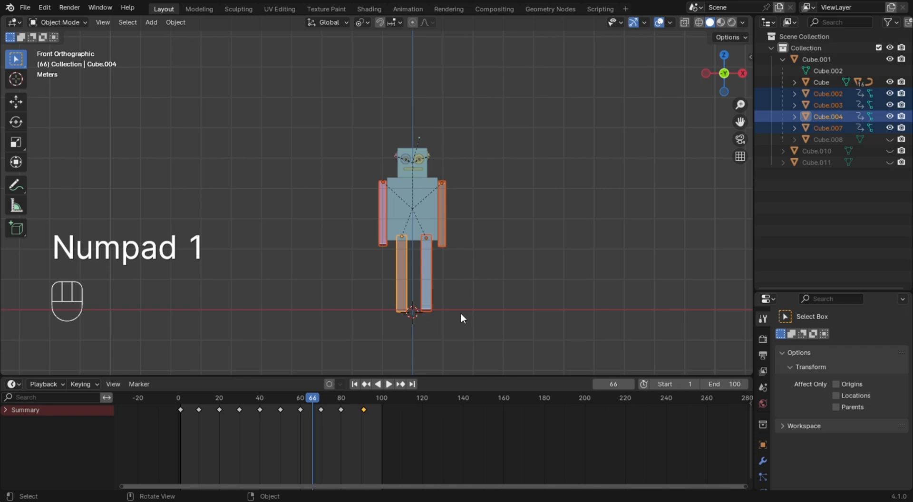
pyautogui.click(460, 312)
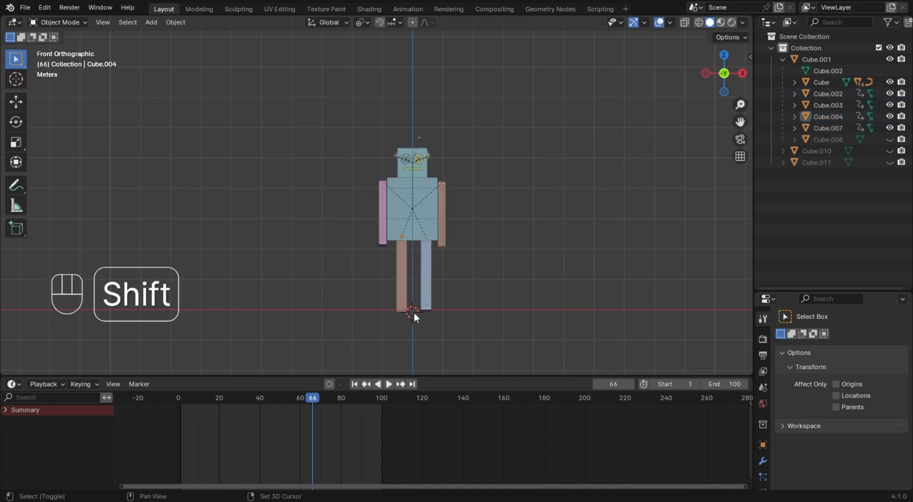
pyautogui.hotkey('shift', 'a')
pyautogui.moveTo(419, 276)
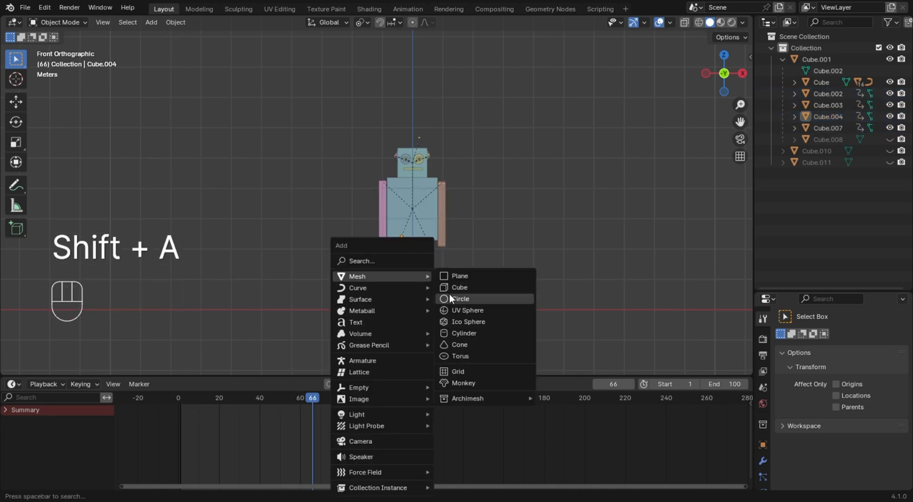
pyautogui.click(462, 298)
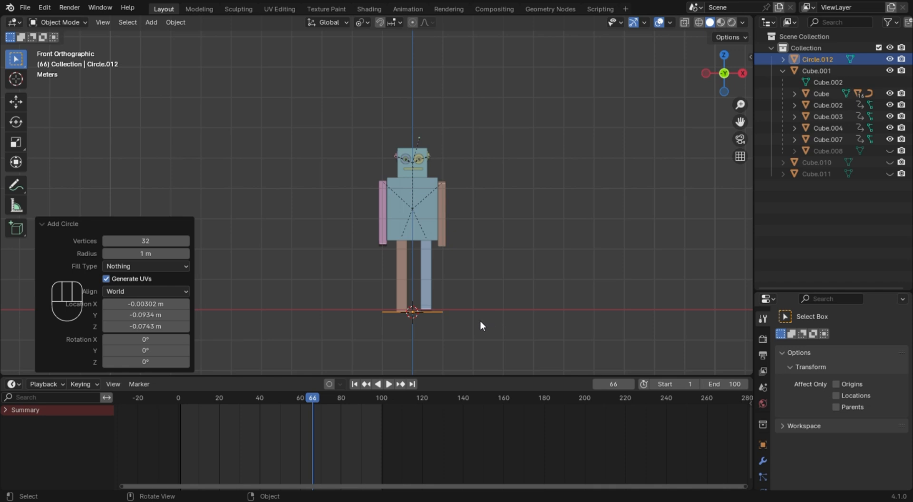
pyautogui.press('s')
pyautogui.click(524, 346)
# Parent the robot's torso to the circle with Object (Keep Transform), leaving only the circle selected.
pyautogui.moveTo(560, 272); pyautogui.dragTo(419, 224, button='middle')
pyautogui.click(411, 231)
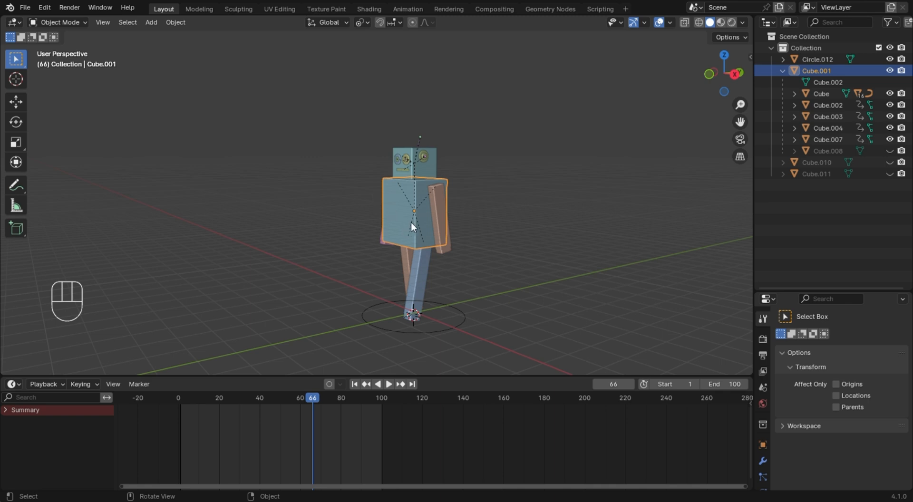
pyautogui.keyDown('shift'); pyautogui.click(446, 328); pyautogui.keyUp('shift')
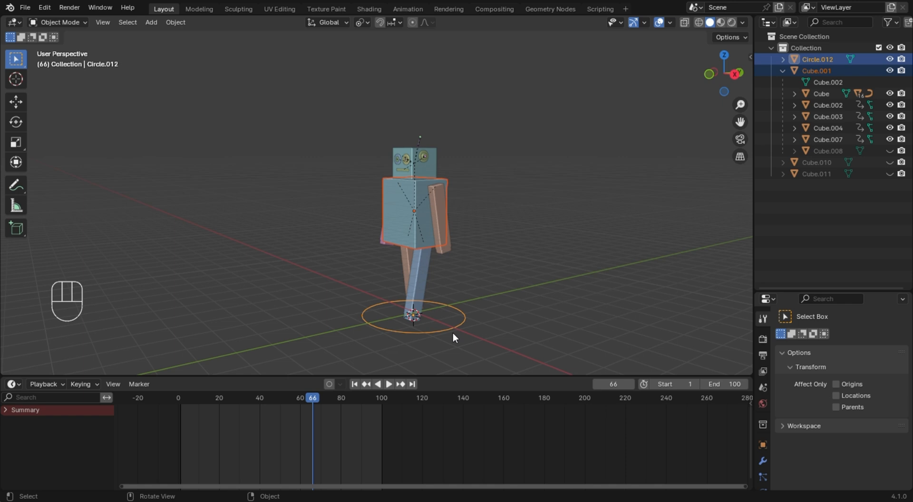
pyautogui.hotkey('ctrl', 'p')
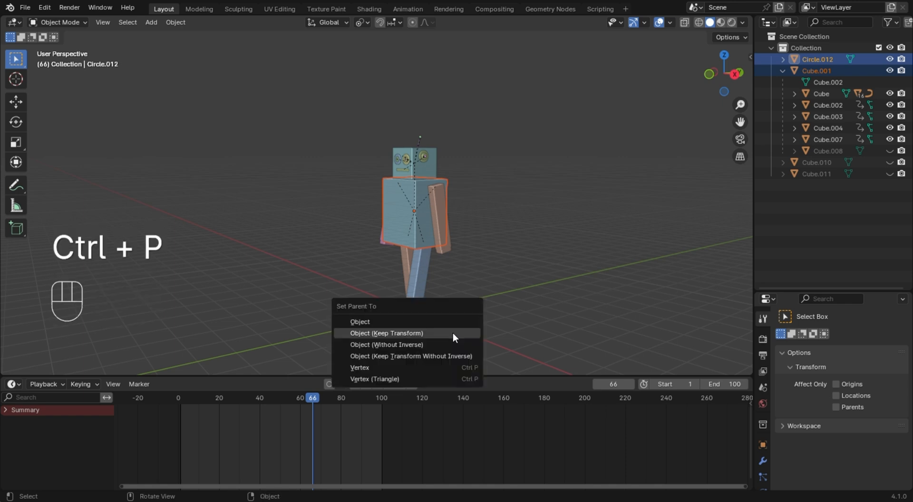
pyautogui.click(452, 333)
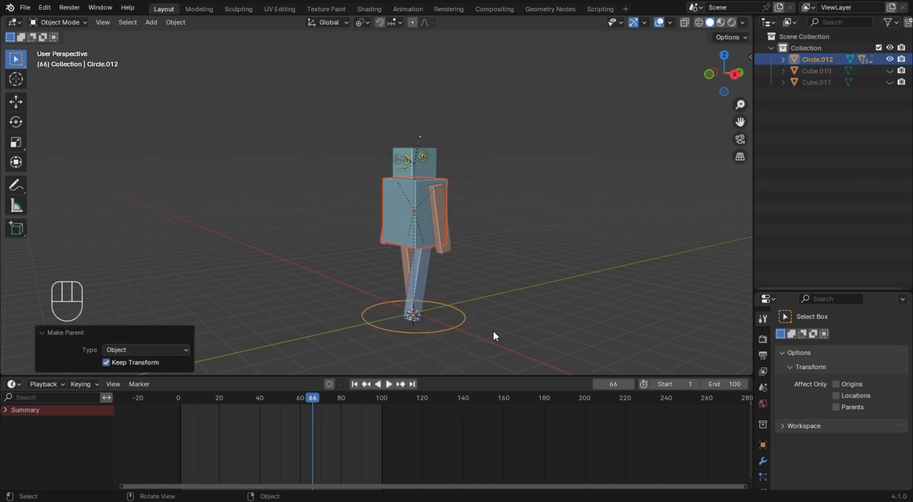
pyautogui.click(461, 326)
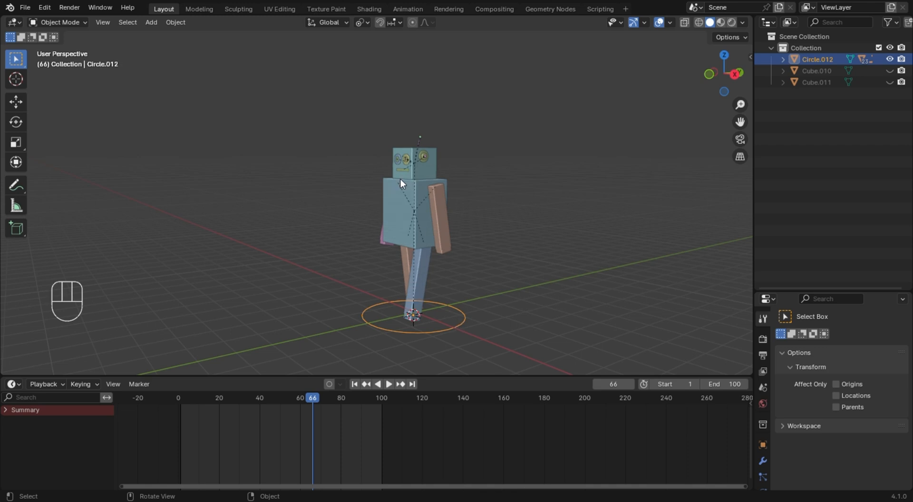
# Try moving the circle to test whether the whole robot follows it.
pyautogui.click(453, 323)
pyautogui.press('g')
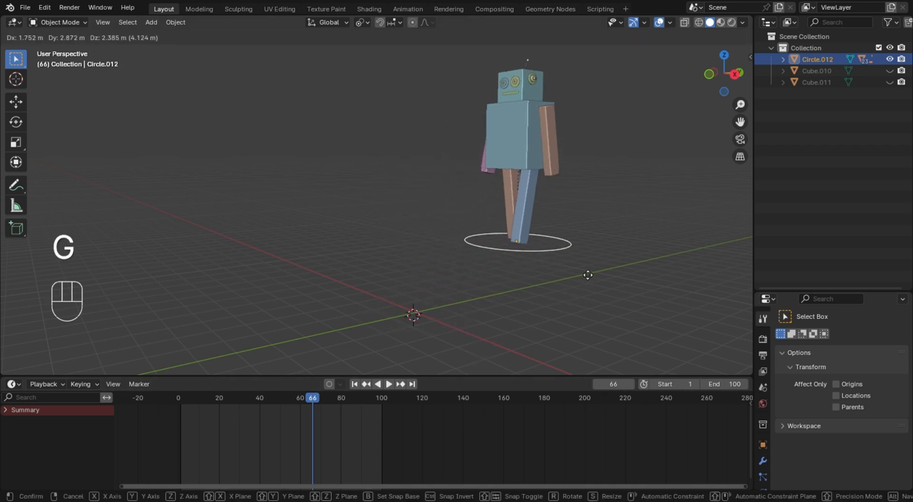
pyautogui.rightClick(523, 321)
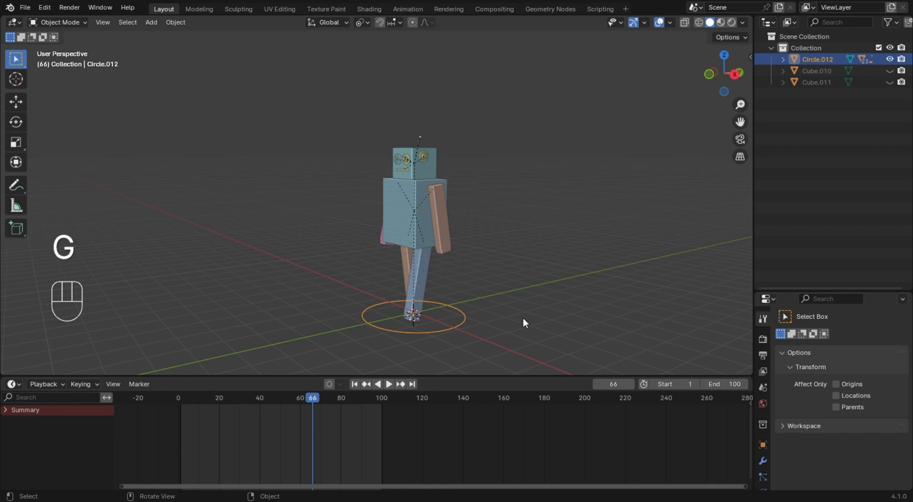
# Insert a Location keyframe for the ground circle at frame 0, working in the right orthographic view.
pyautogui.press('KP_3')
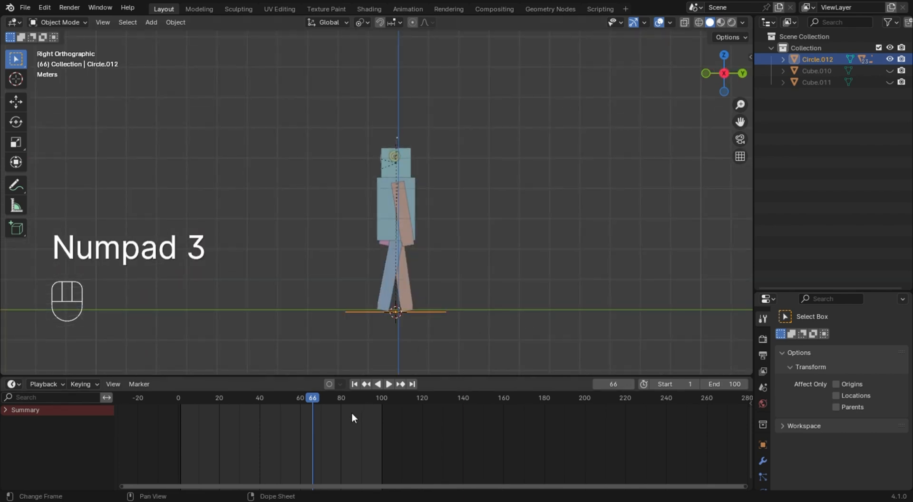
pyautogui.moveTo(313, 398); pyautogui.dragTo(361, 426)
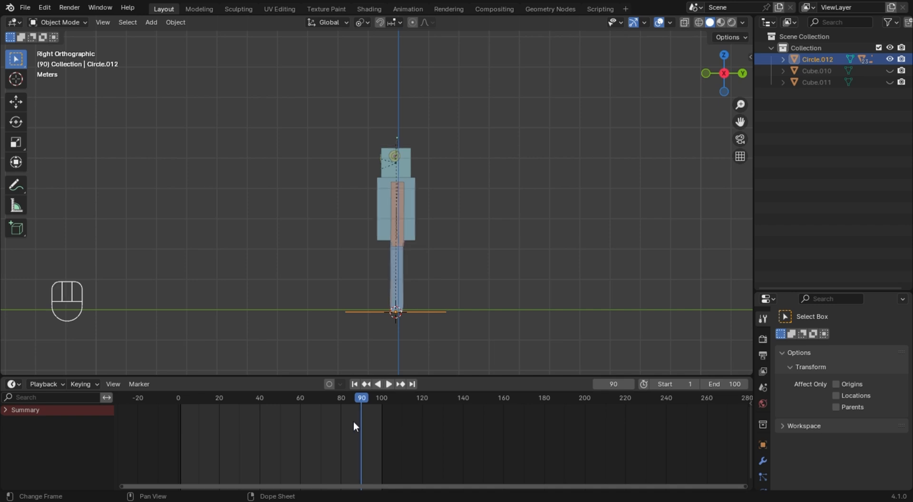
pyautogui.click(180, 402)
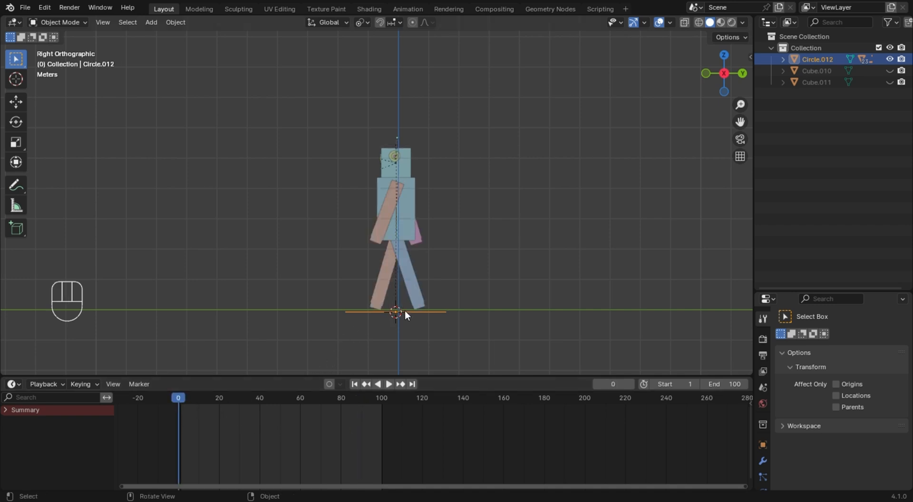
pyautogui.press('k')
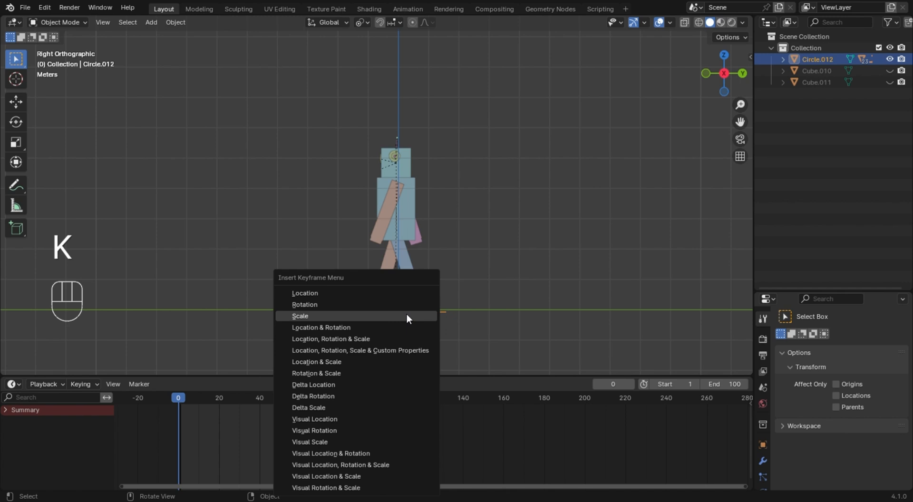
pyautogui.click(414, 294)
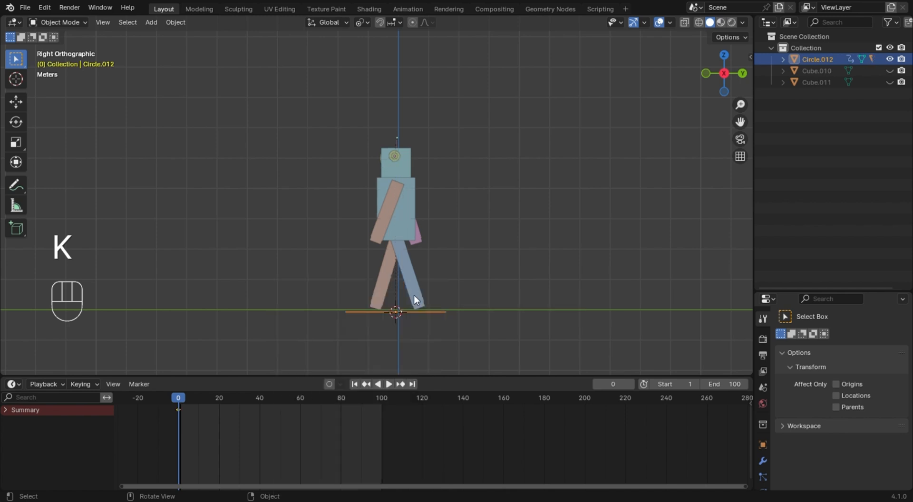
# At frame 90, move the circle about -10.8 m along the global Y axis and insert a Location keyframe.
pyautogui.scroll(-3, 469, 257)
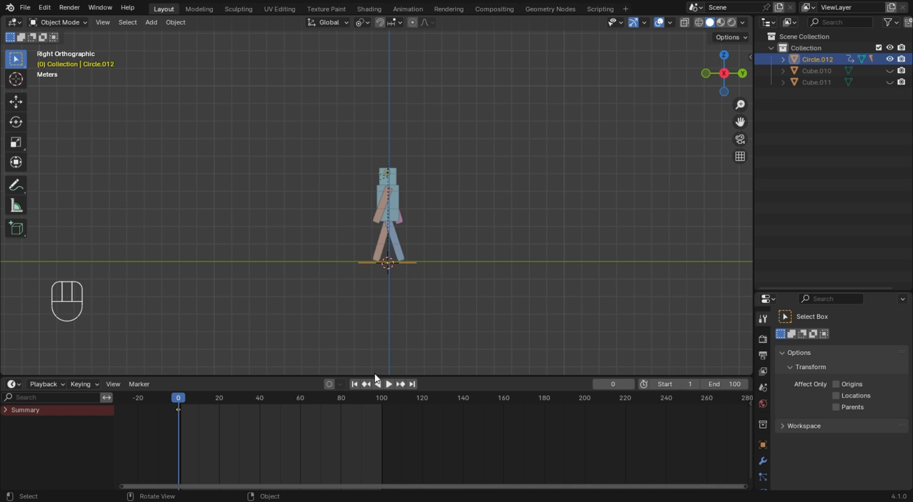
pyautogui.moveTo(359, 399); pyautogui.dragTo(362, 398)
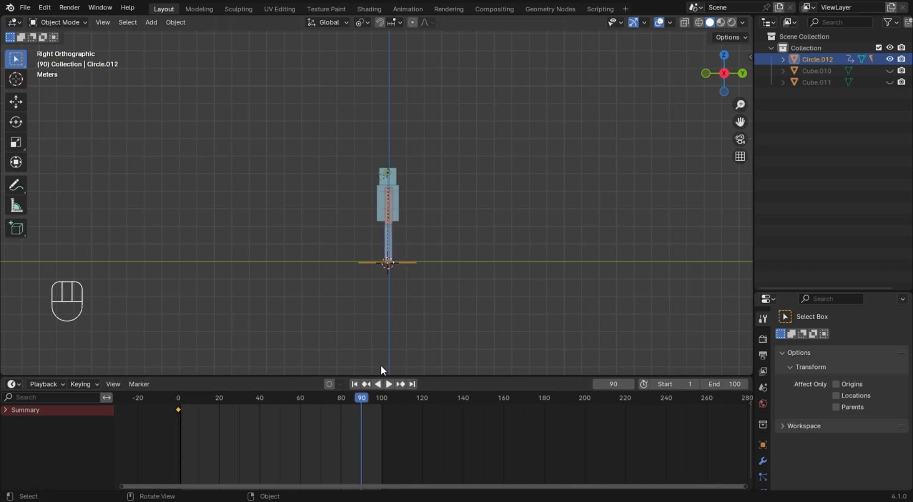
pyautogui.press('g')
pyautogui.press('y')
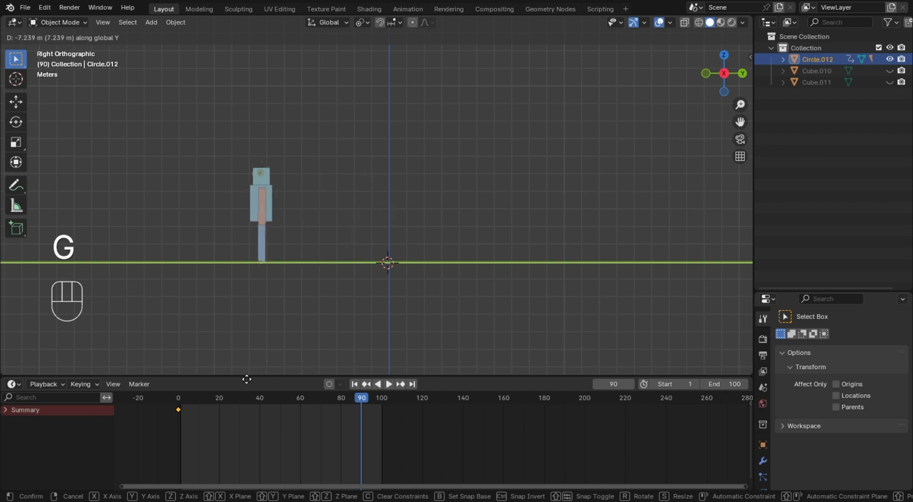
pyautogui.click(196, 22)
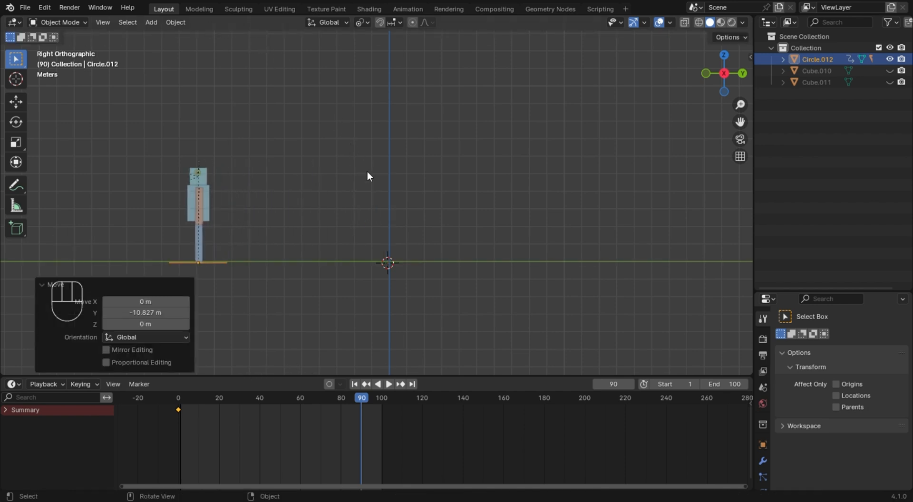
pyautogui.press('k')
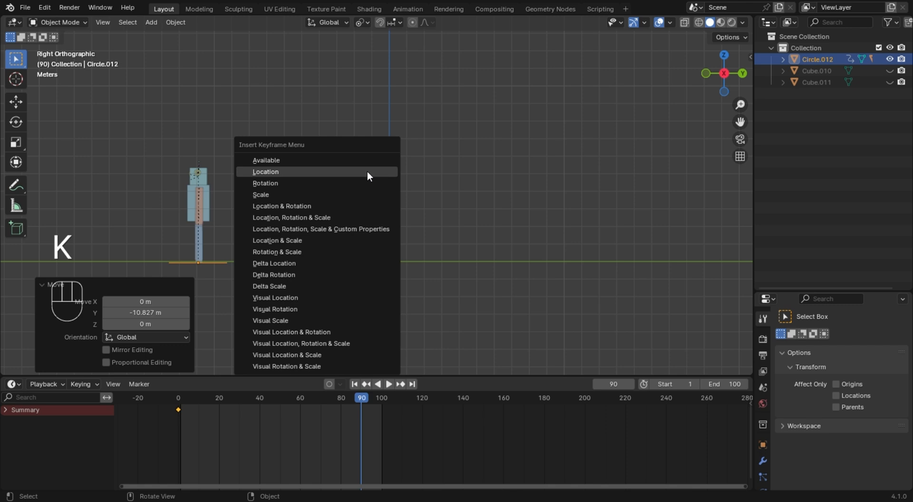
pyautogui.click(366, 171)
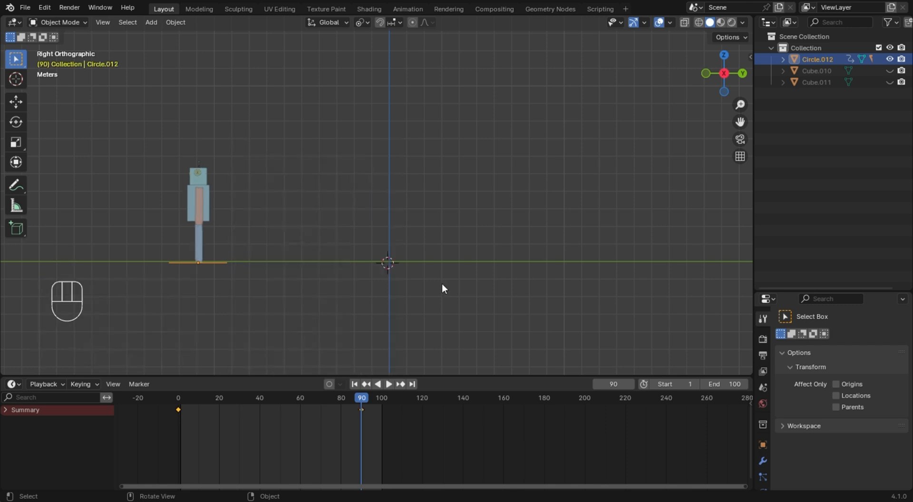
# Play the animation from frame 0 to check how the robot's forward travel matches its walk.
pyautogui.click(179, 397)
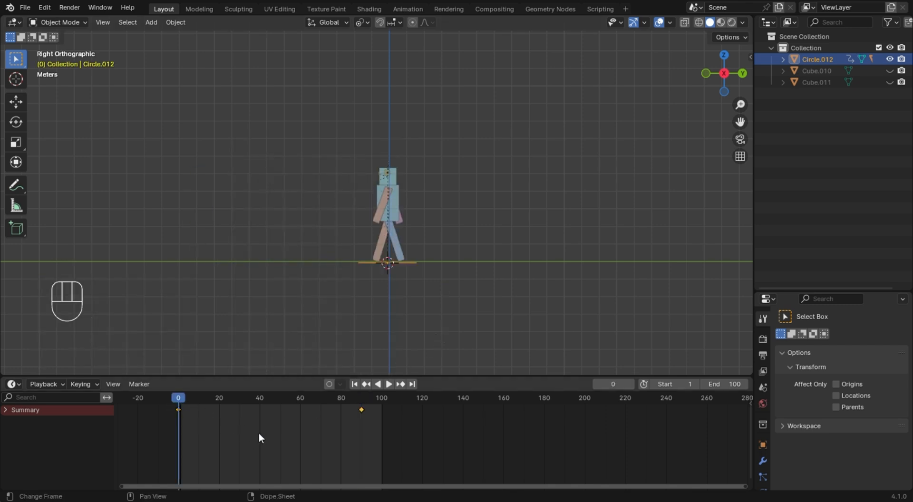
pyautogui.press('space')
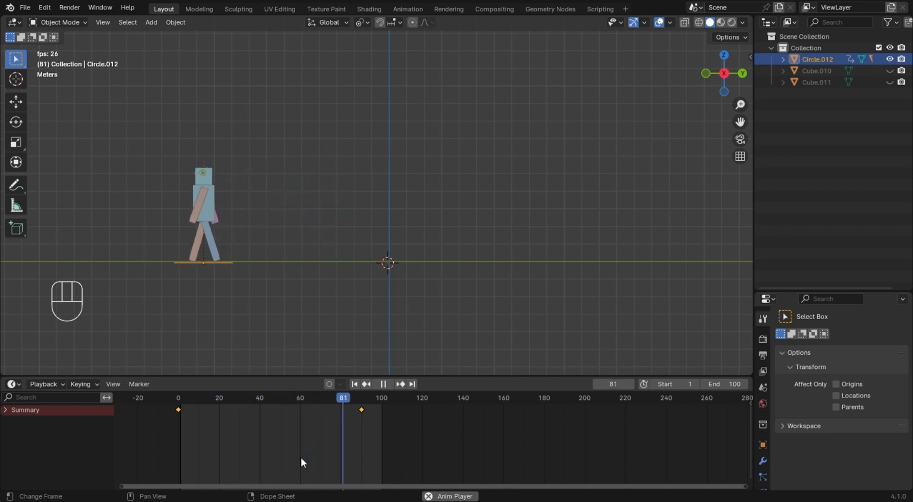
pyautogui.press('space')
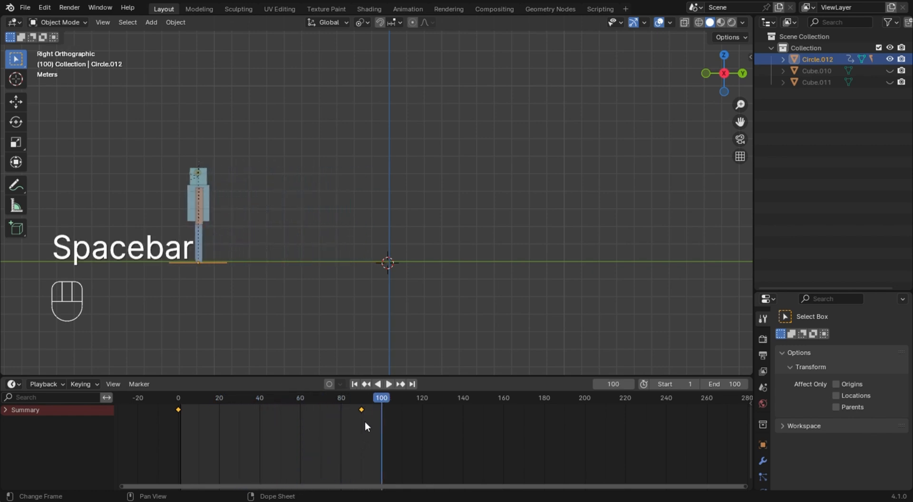
pyautogui.click(181, 403)
pyautogui.press('space')
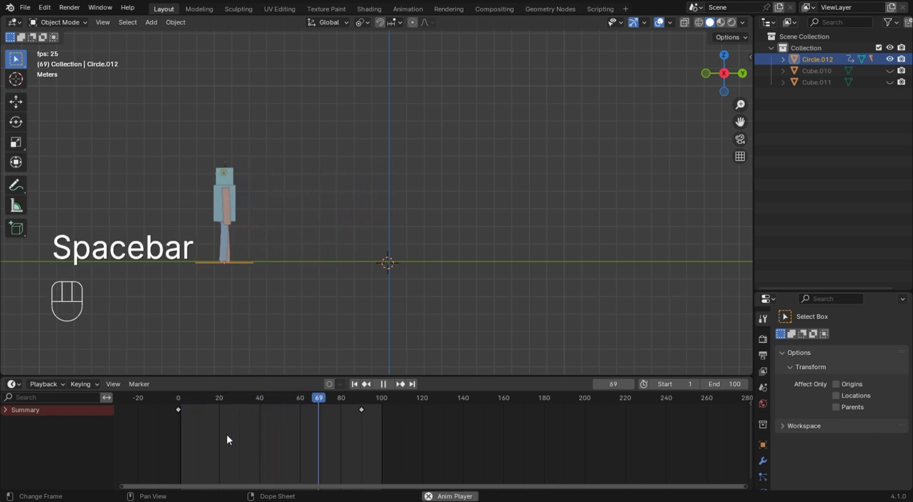
pyautogui.press('space')
pyautogui.press('space')
pyautogui.press('space')
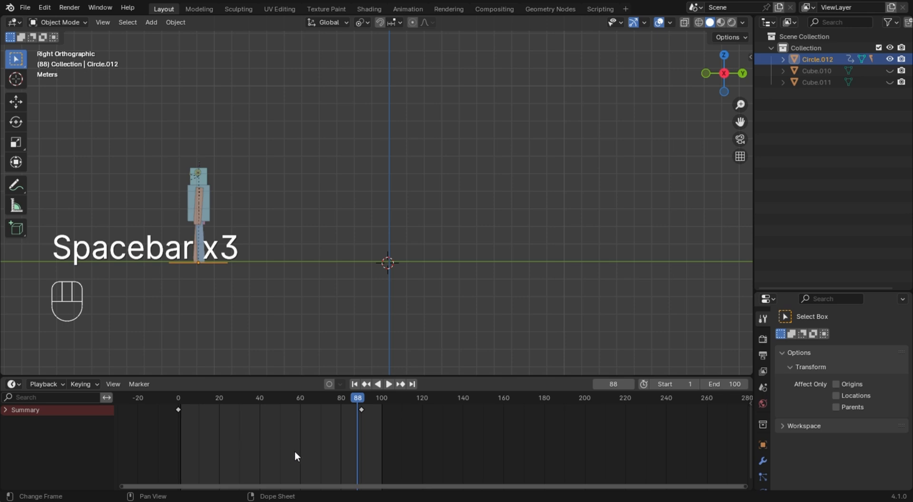
# Set the interpolation of both circle location keyframes to Linear.
pyautogui.moveTo(372, 443); pyautogui.dragTo(166, 398)
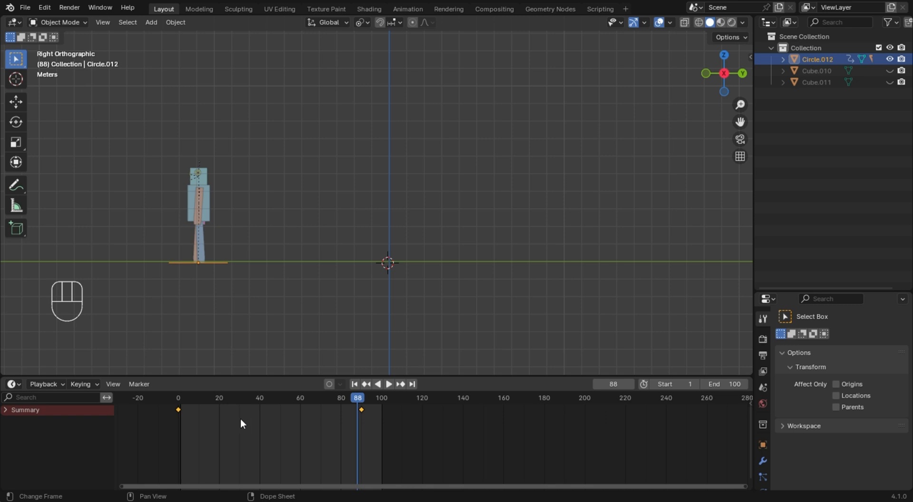
pyautogui.press('t')
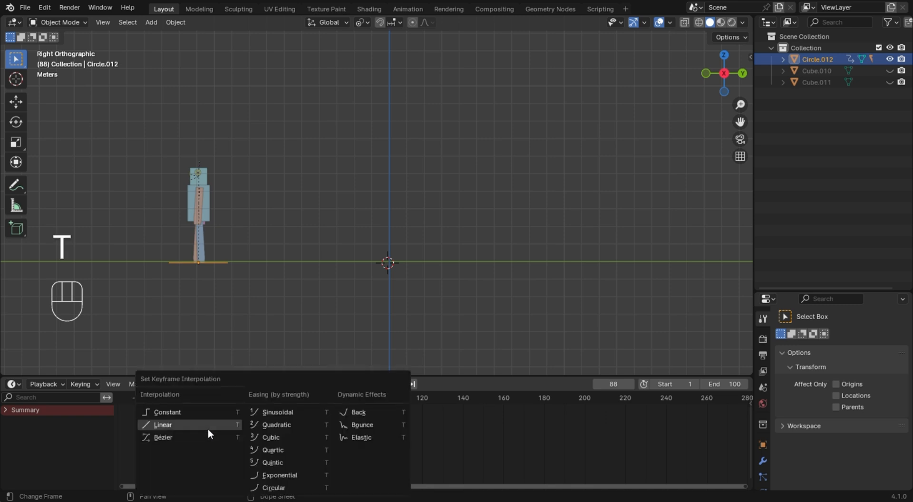
pyautogui.click(208, 430)
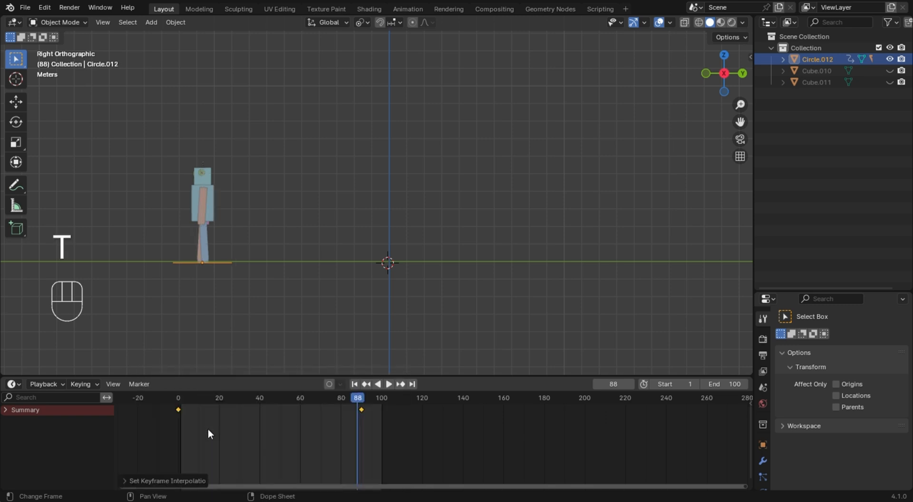
# Replay the walk from frame 0 to check the circle's forward motion with linear interpolation.
pyautogui.click(180, 399)
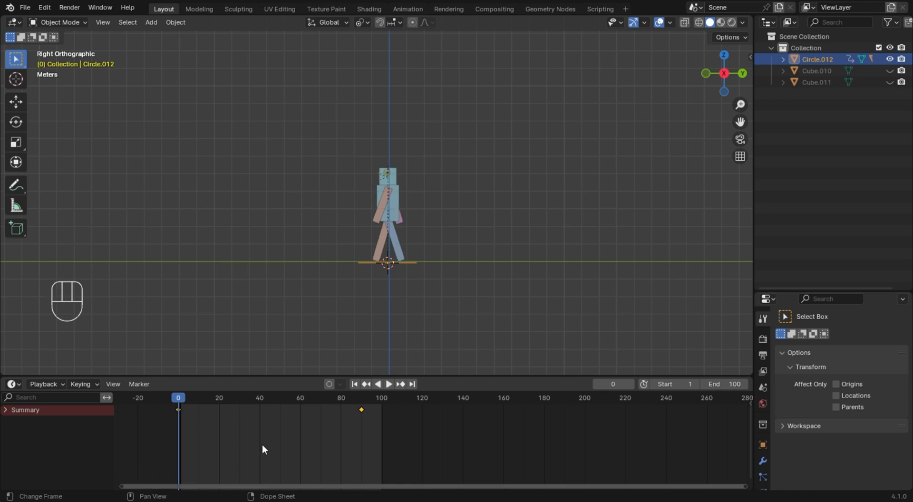
pyautogui.press('space')
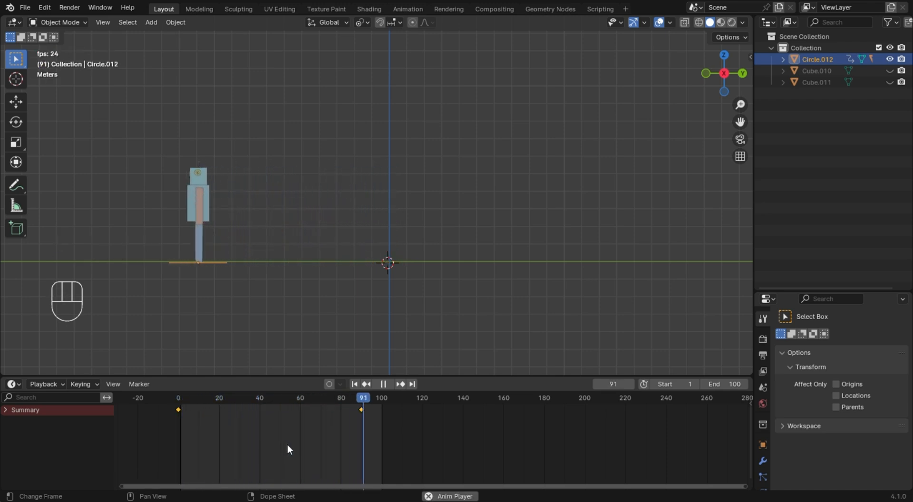
pyautogui.press('space')
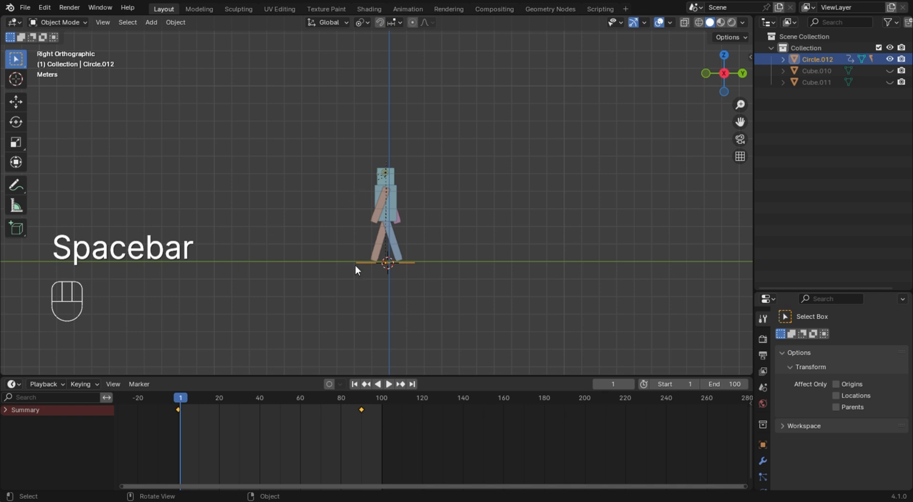
pyautogui.press('space')
pyautogui.press('space')
# Select the robot's head and insert a Rotation keyframe for it at frame 20.
pyautogui.moveTo(289, 169); pyautogui.dragTo(372, 190, button='middle')
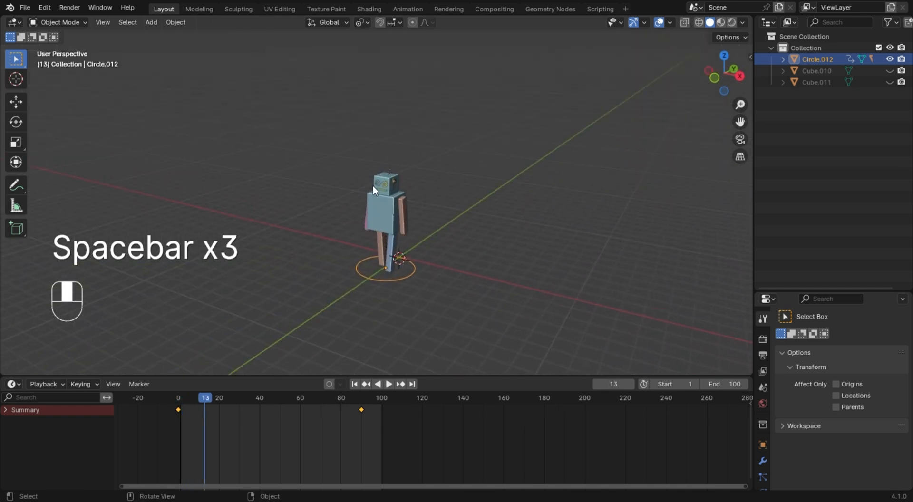
pyautogui.scroll(6, 399, 179)
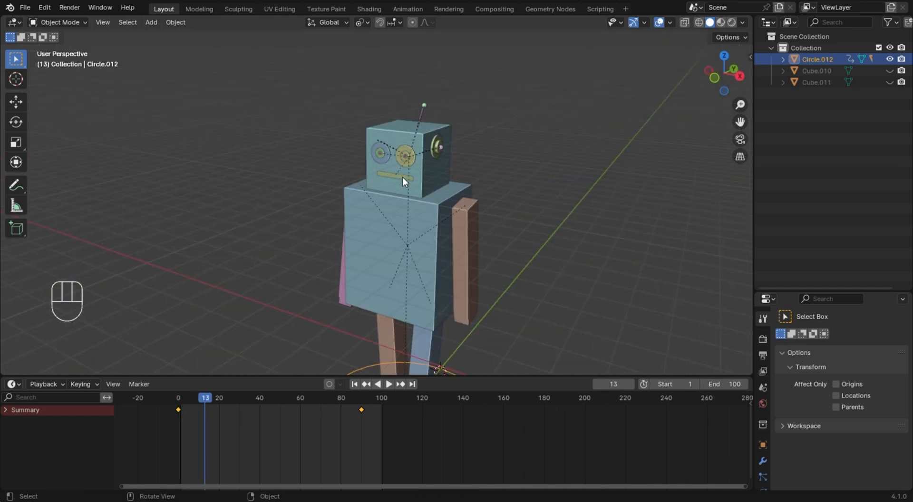
pyautogui.click(398, 138)
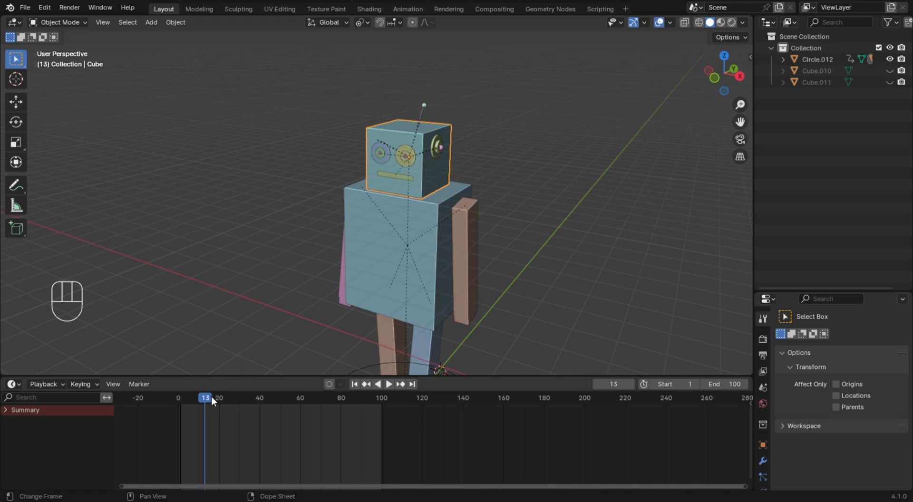
pyautogui.moveTo(206, 400)
pyautogui.mouseDown()
pyautogui.moveTo(220, 401)
pyautogui.moveTo(217, 409)
pyautogui.mouseUp()
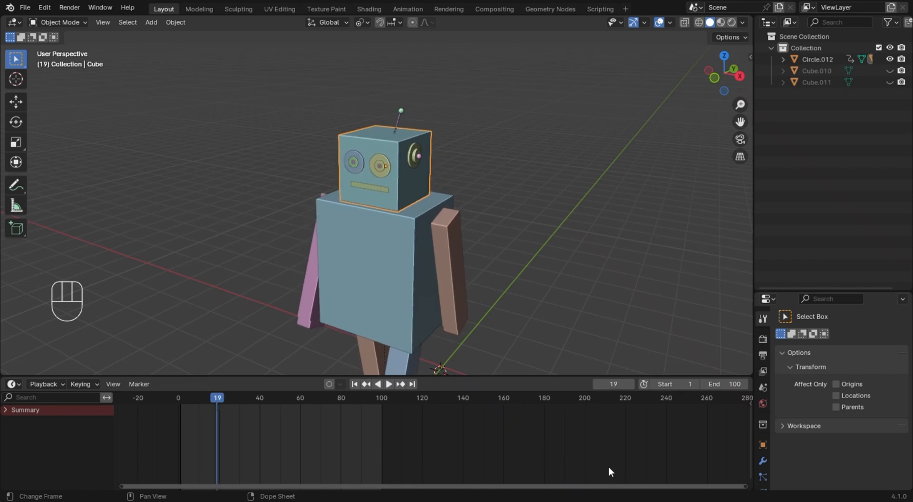
pyautogui.click(624, 385)
pyautogui.write('20')
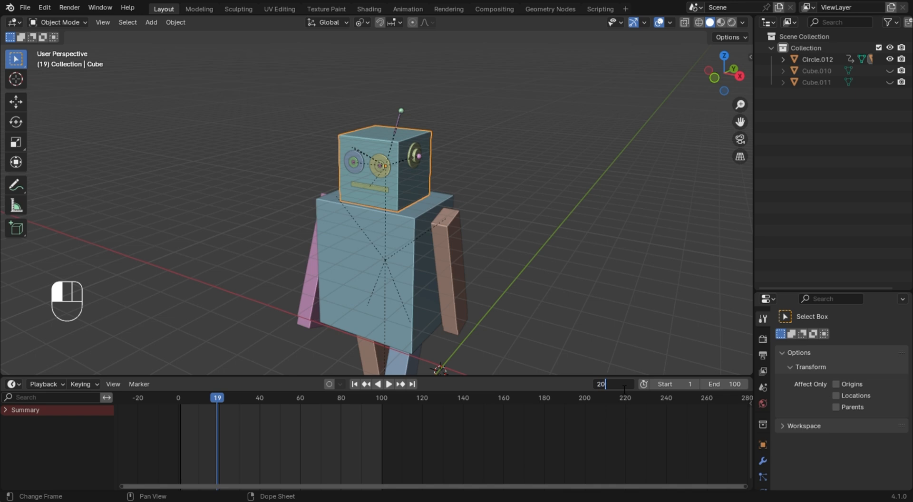
pyautogui.press('Return')
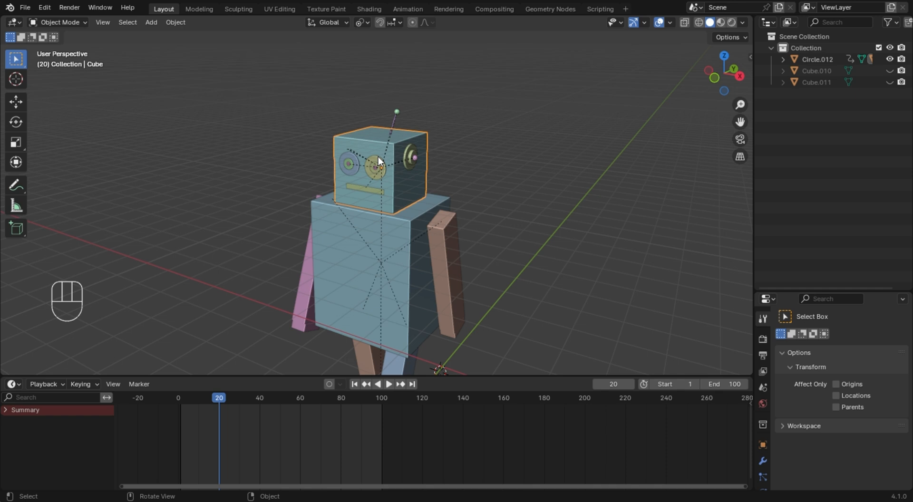
pyautogui.press('k')
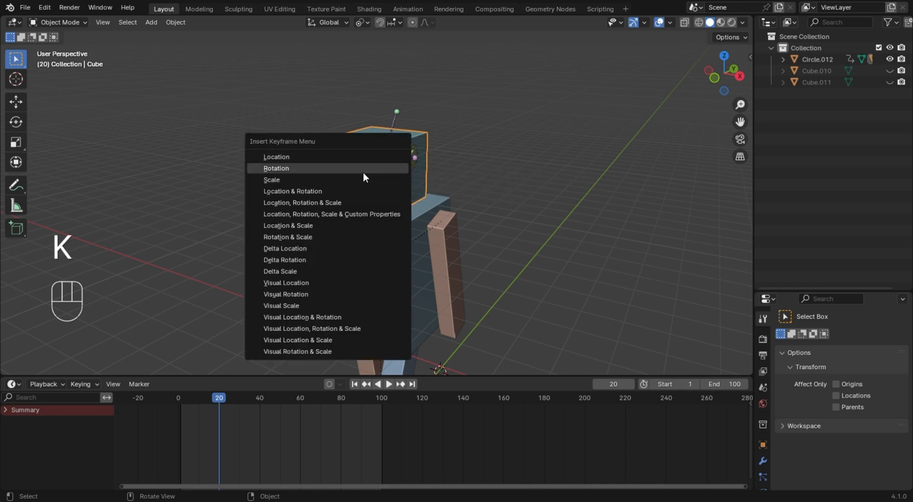
pyautogui.click(363, 170)
# At frame 30, rotate the head about -24° around the global Z axis and insert a Rotation keyframe.
pyautogui.moveTo(237, 402); pyautogui.dragTo(240, 394)
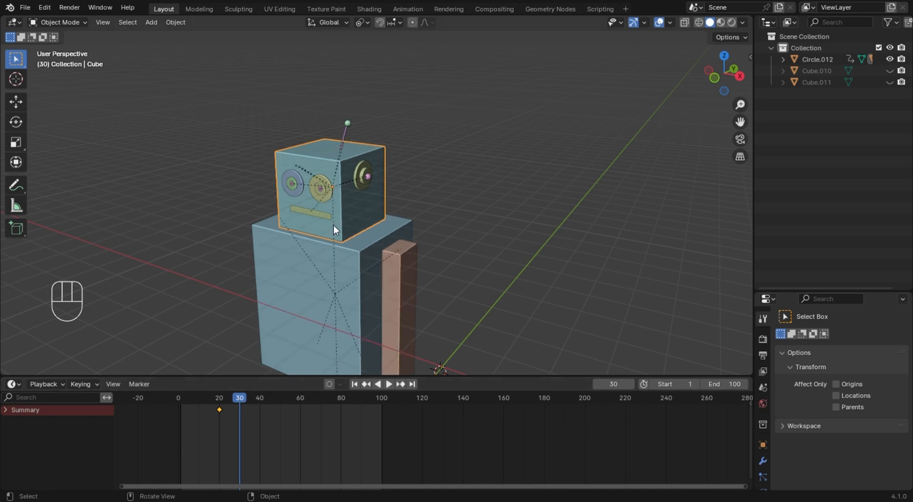
pyautogui.press('r')
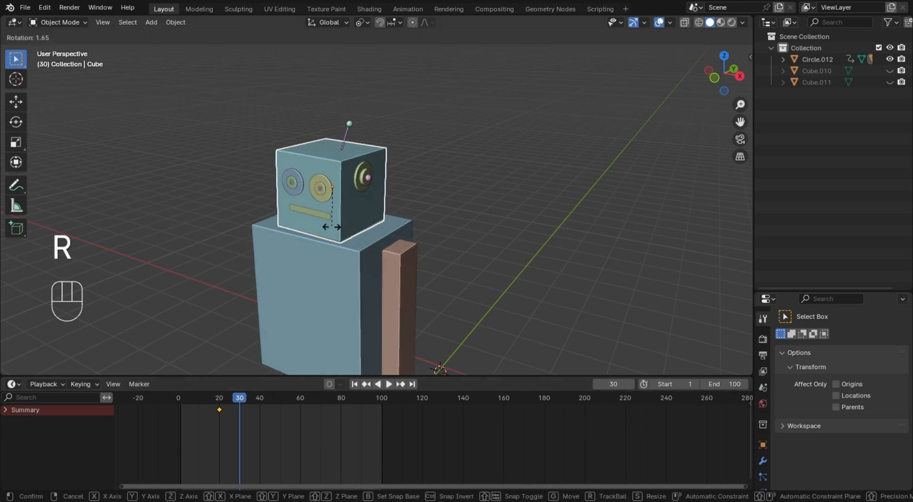
pyautogui.press('z')
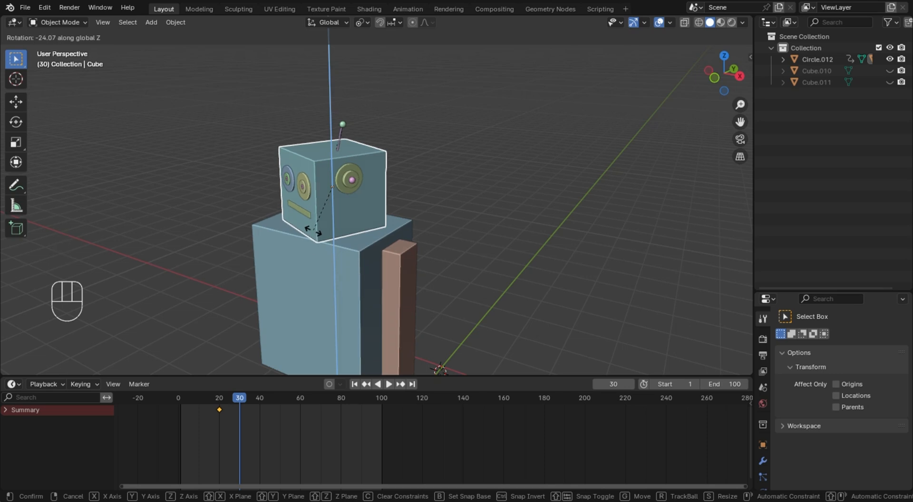
pyautogui.click(313, 232)
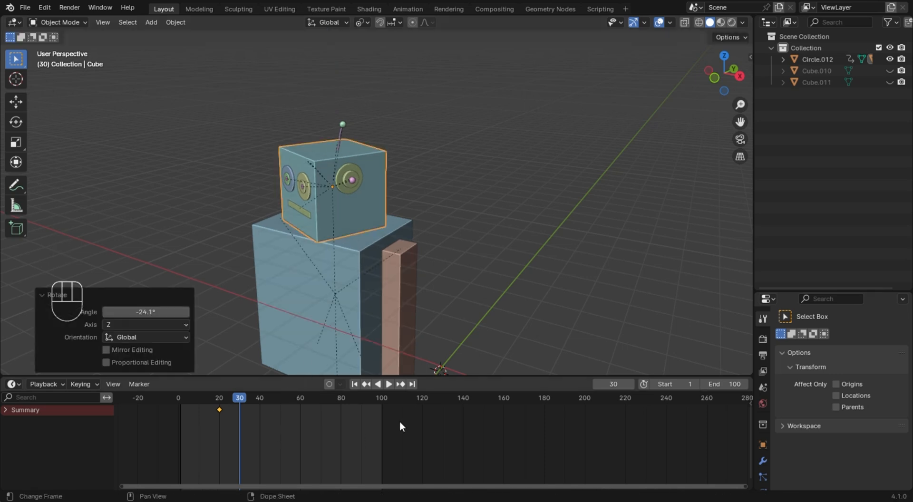
pyautogui.press('k')
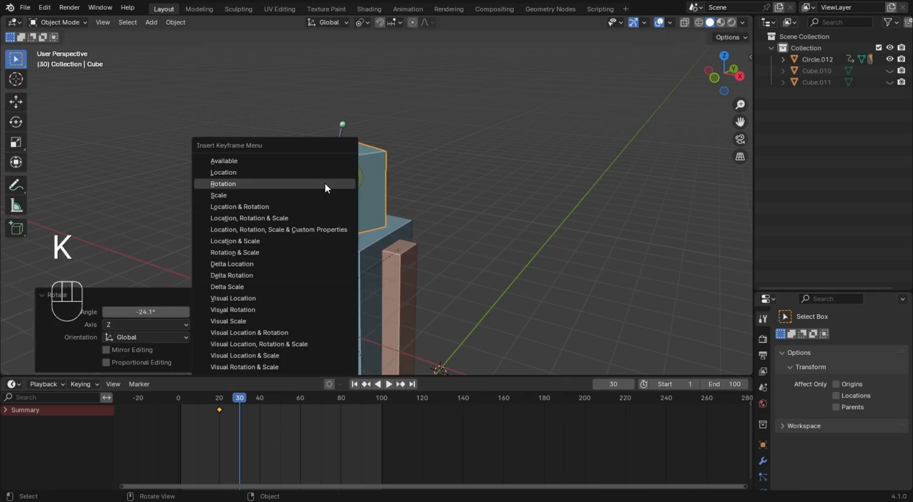
pyautogui.click(324, 184)
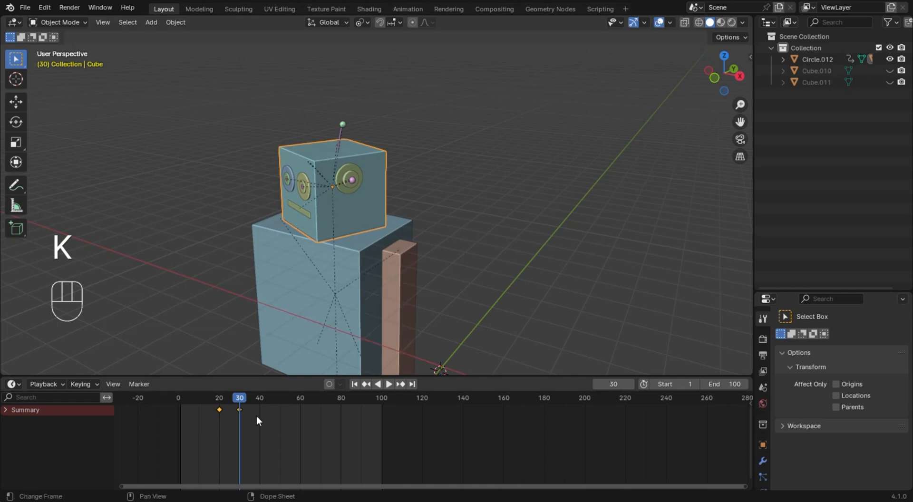
# Play the animation repeatedly from before frame 20 to check the head turn between frames 20 and 30.
pyautogui.click(196, 398)
pyautogui.press('space')
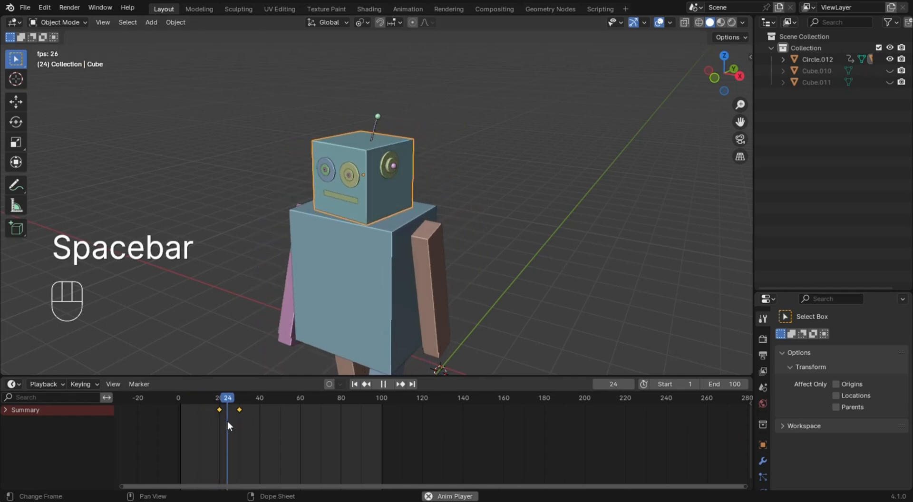
pyautogui.press('space')
pyautogui.press('space')
pyautogui.press('space')
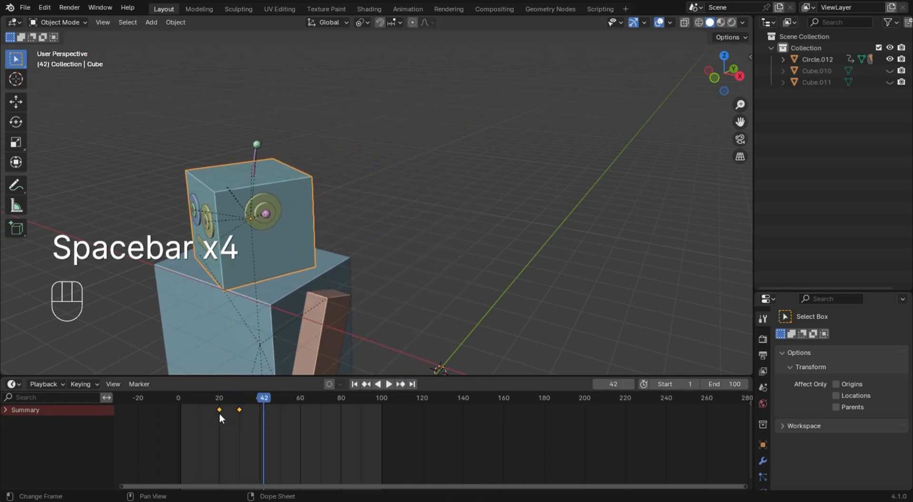
pyautogui.click(205, 406)
pyautogui.press('space')
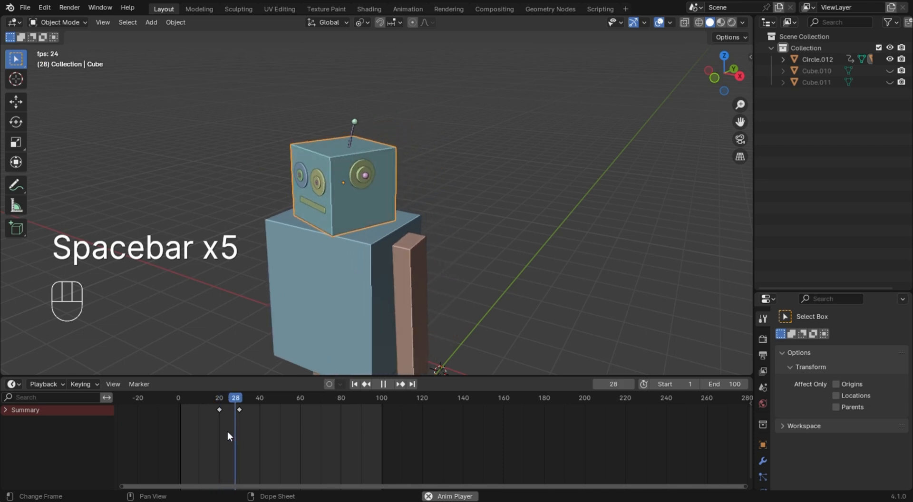
pyautogui.press('space')
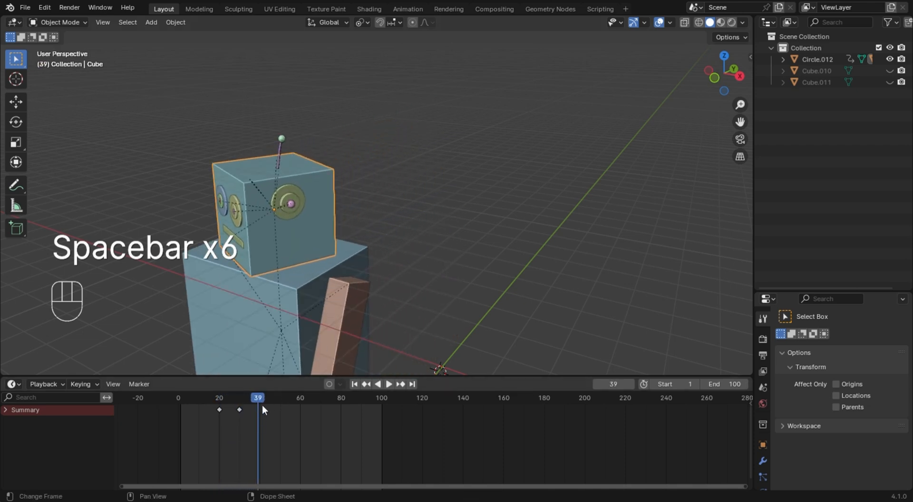
# At frame 40, rotate the head about 57.5° around the global Z axis and insert a Rotation keyframe.
pyautogui.moveTo(256, 395); pyautogui.dragTo(259, 411)
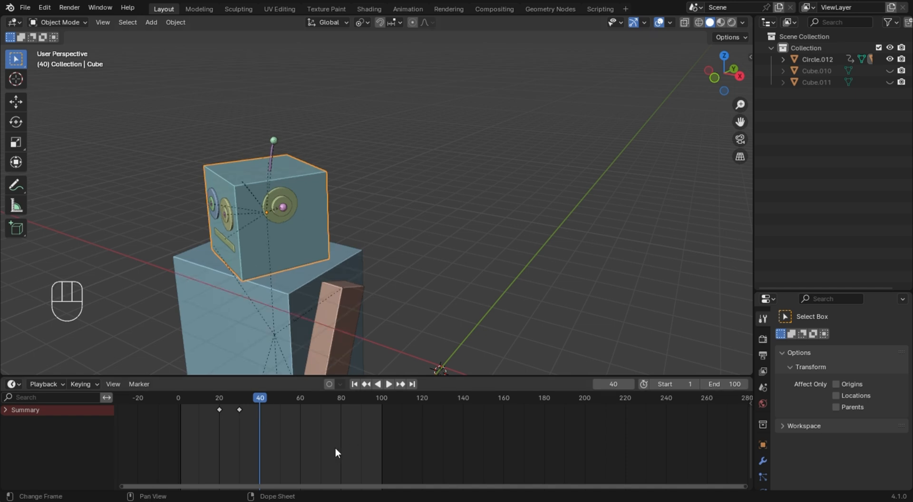
pyautogui.press('r')
pyautogui.press('r')
pyautogui.press('z')
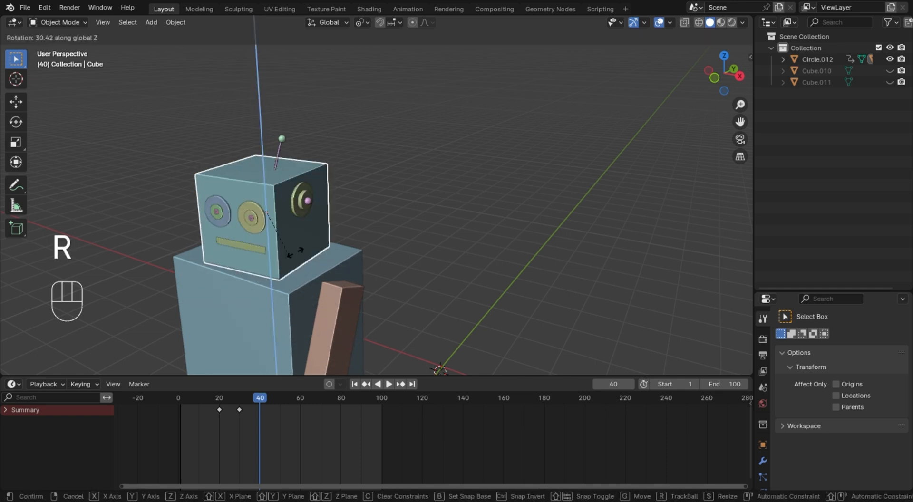
pyautogui.click(326, 255)
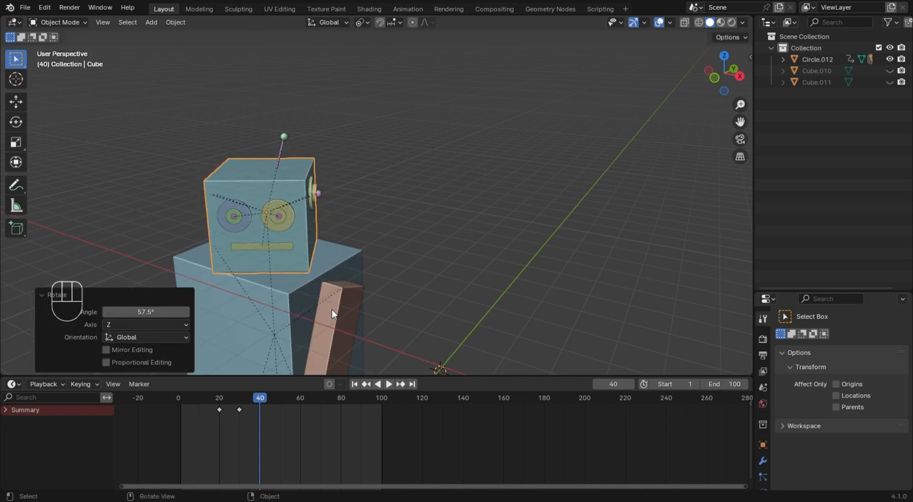
pyautogui.press('k')
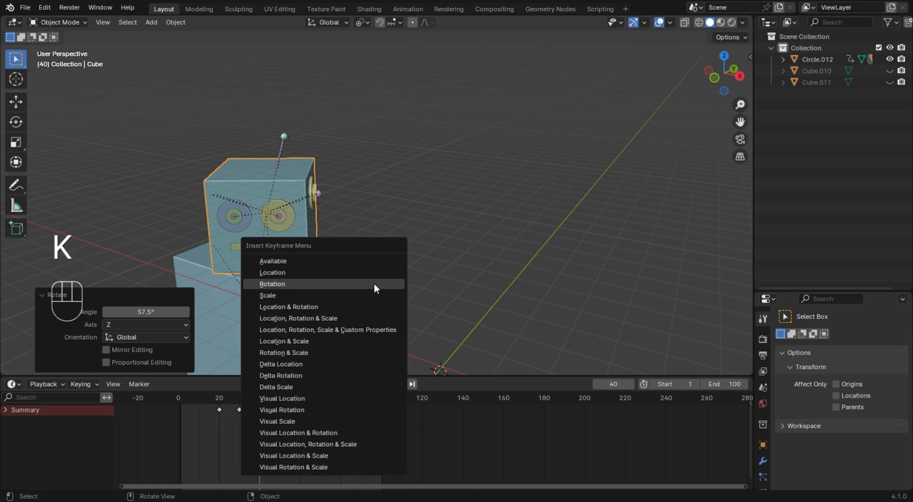
pyautogui.click(373, 284)
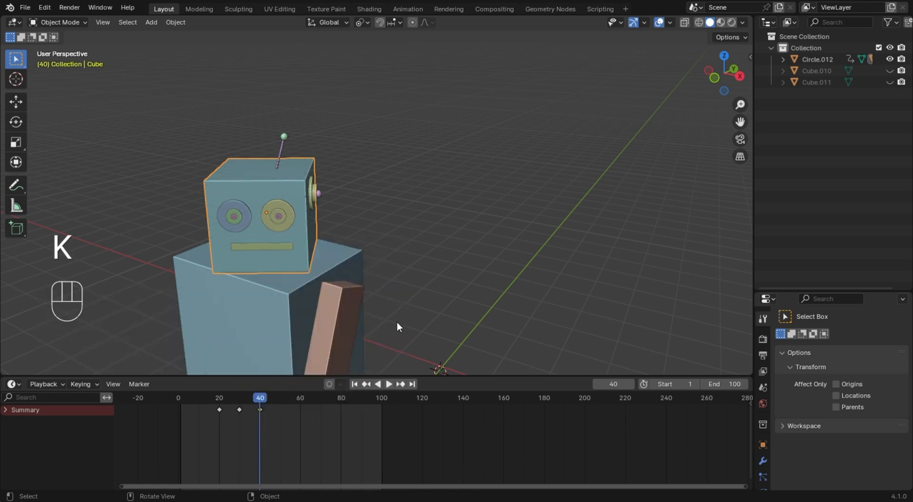
# Duplicate the head's frame 20 keyframe to frame 50 to return the head to its starting rotation.
pyautogui.click(280, 398)
pyautogui.click(219, 409)
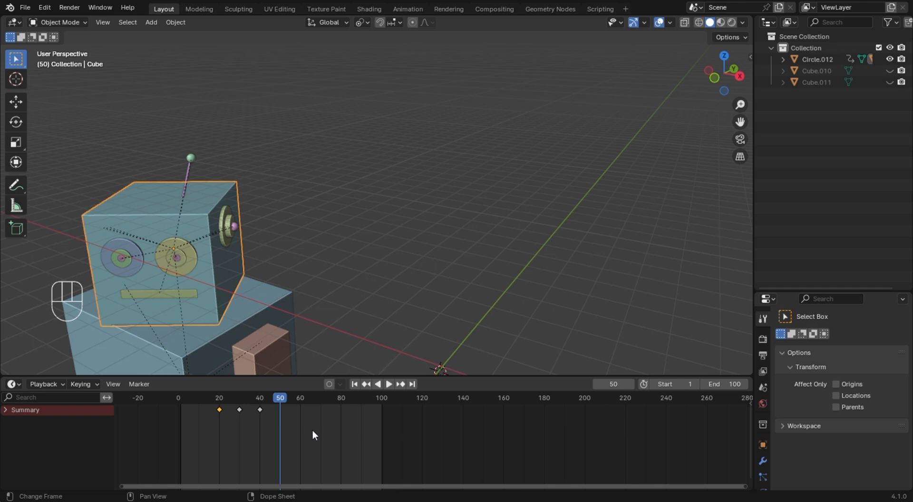
pyautogui.hotkey('shift', 'd')
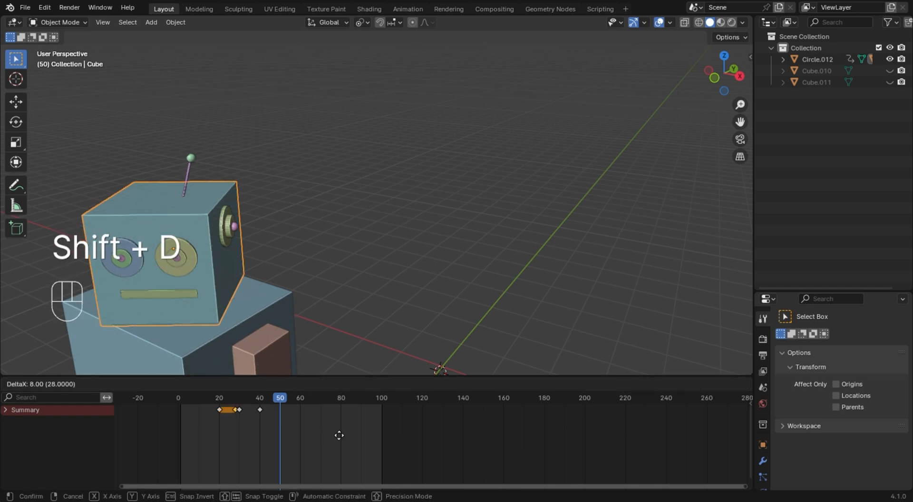
pyautogui.click(373, 444)
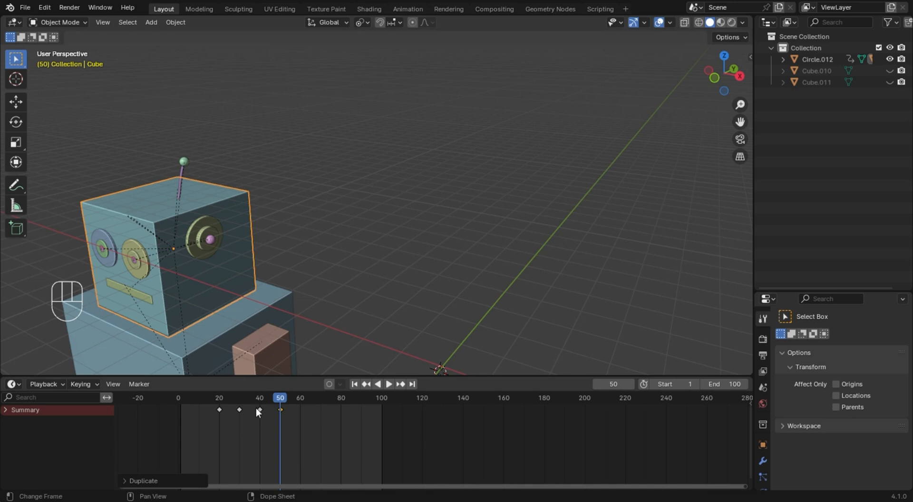
# Play the walk from near the start to check the full sequence of head turns.
pyautogui.scroll(-5, 385, 224)
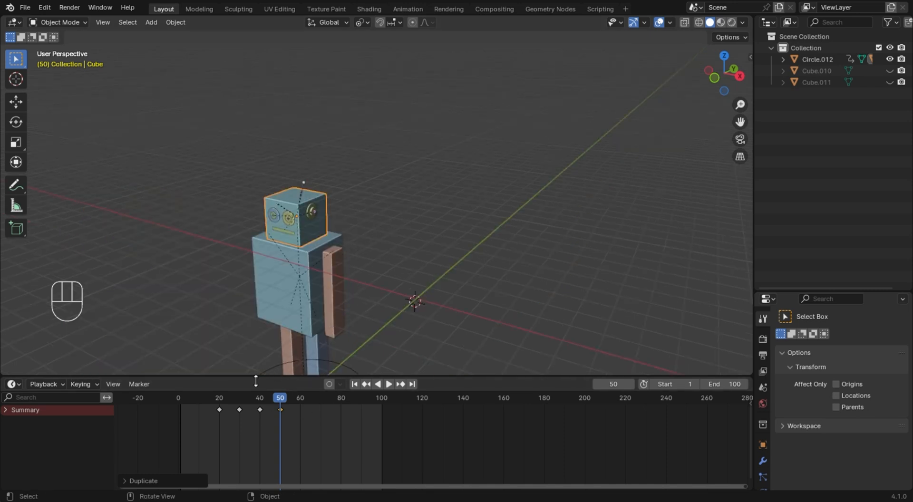
pyautogui.click(188, 406)
pyautogui.click(190, 398)
pyautogui.press('space')
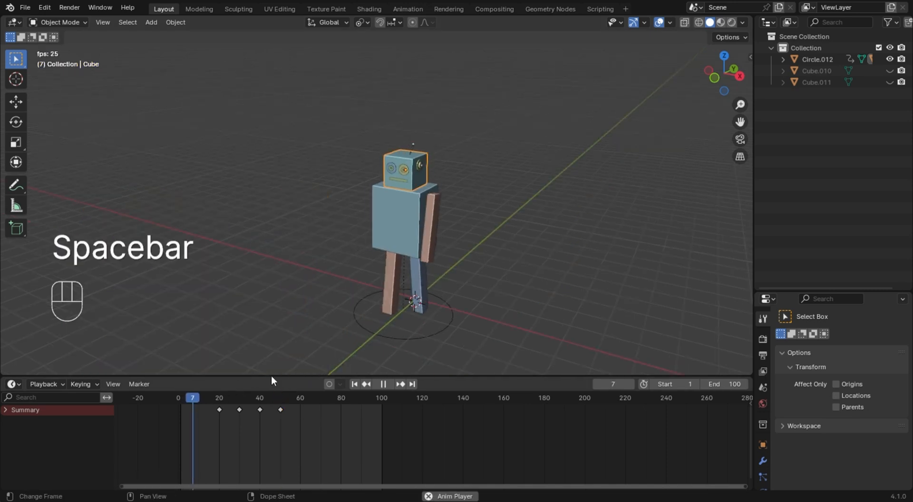
pyautogui.press('space')
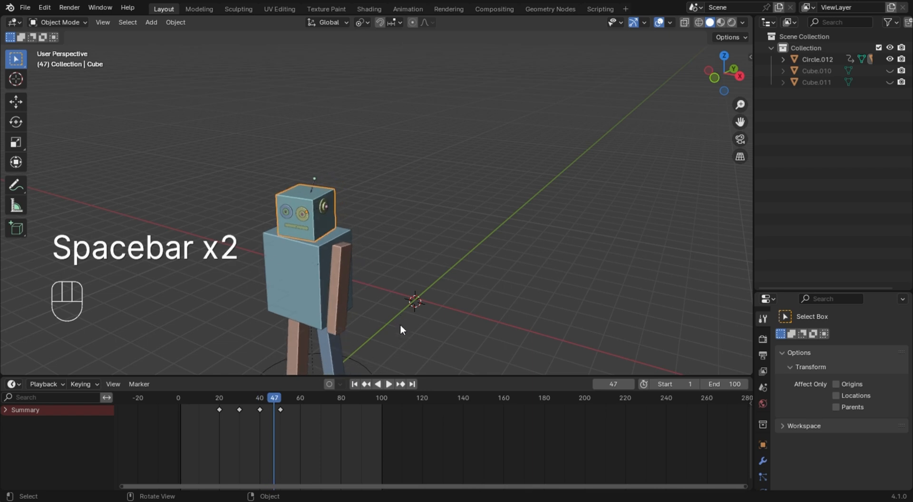
pyautogui.press('space')
pyautogui.press('space')
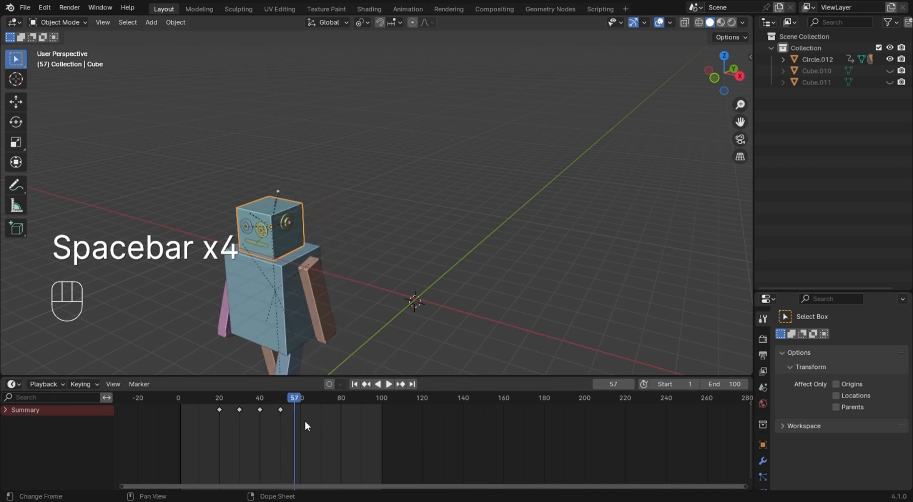
# Scale all four head keyframes in time around frame 20, moving the last one to about frame 71.
pyautogui.click(218, 400)
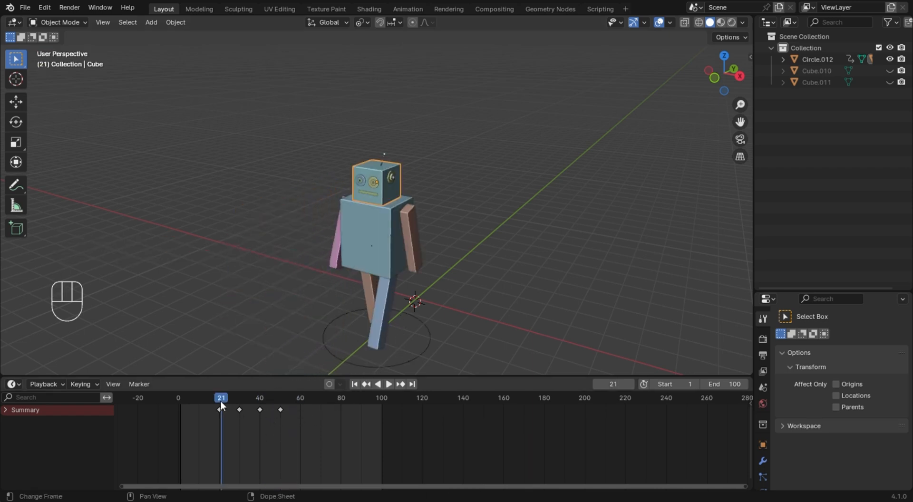
pyautogui.moveTo(310, 422); pyautogui.dragTo(231, 408)
pyautogui.press('s')
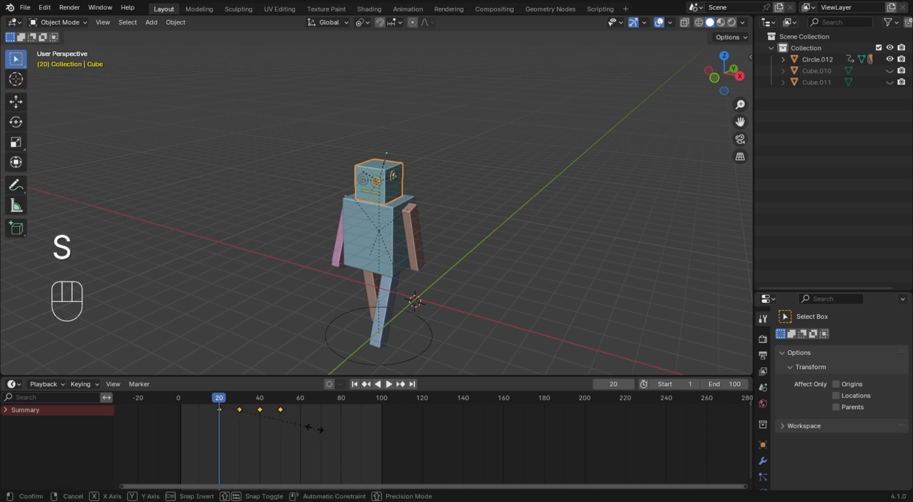
pyautogui.click(382, 429)
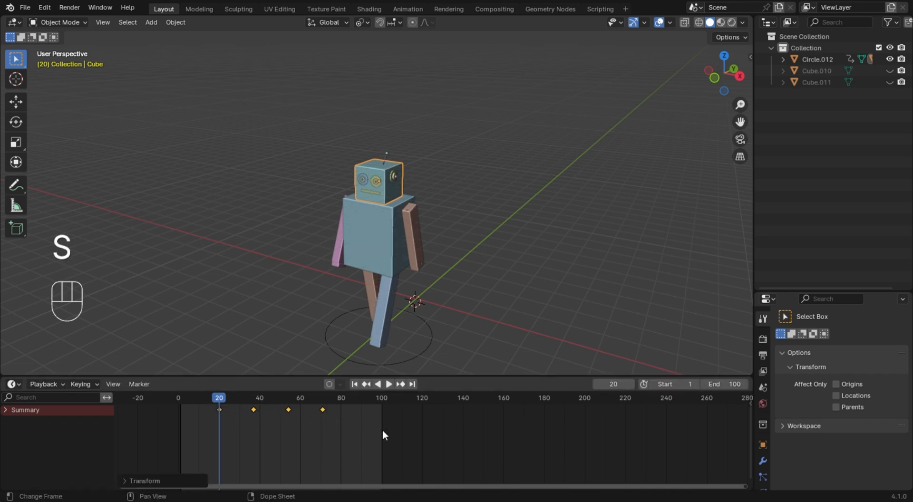
# Replay the walk from near the start to check the timing of the spaced-out head keyframes.
pyautogui.click(187, 399)
pyautogui.press('space')
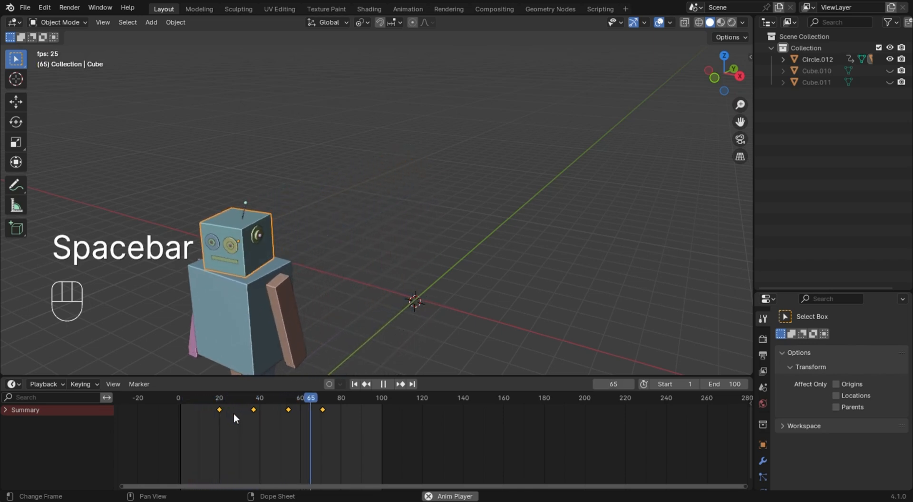
pyautogui.press('space')
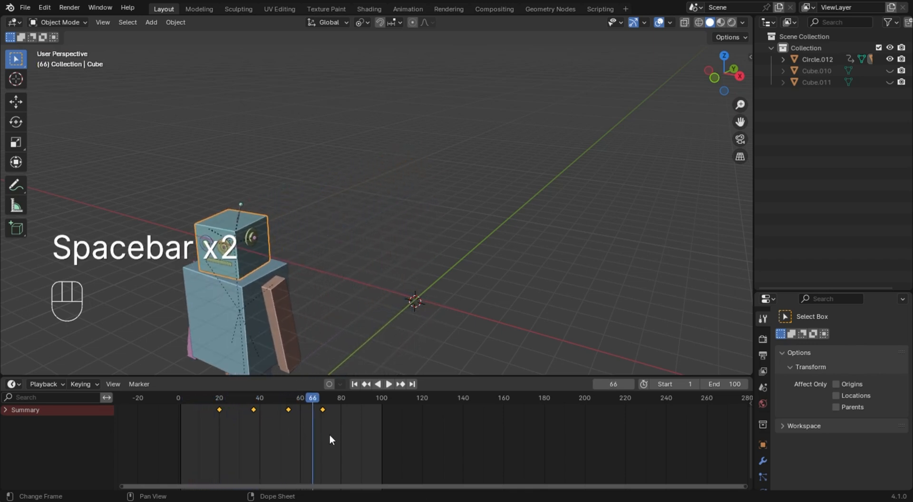
# Spread the head keyframes further by scaling them around frame 20, moving the last one to about frame 90.
pyautogui.press('s')
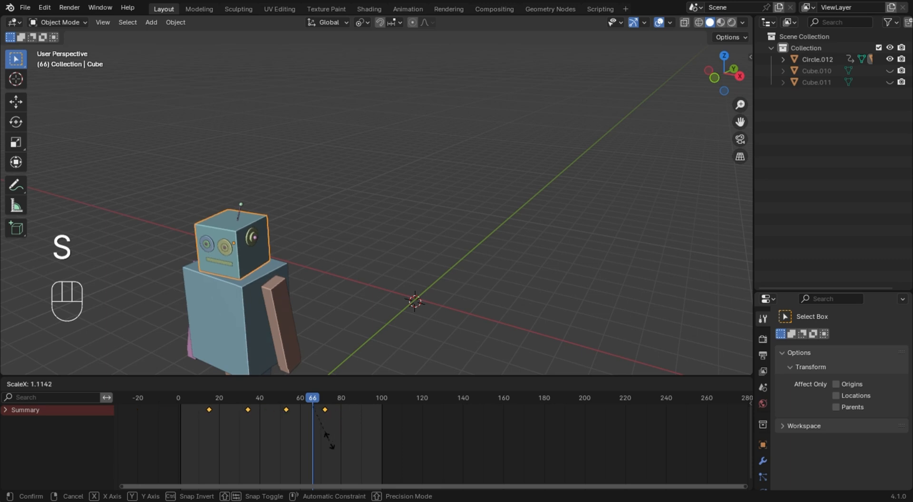
pyautogui.click(329, 443)
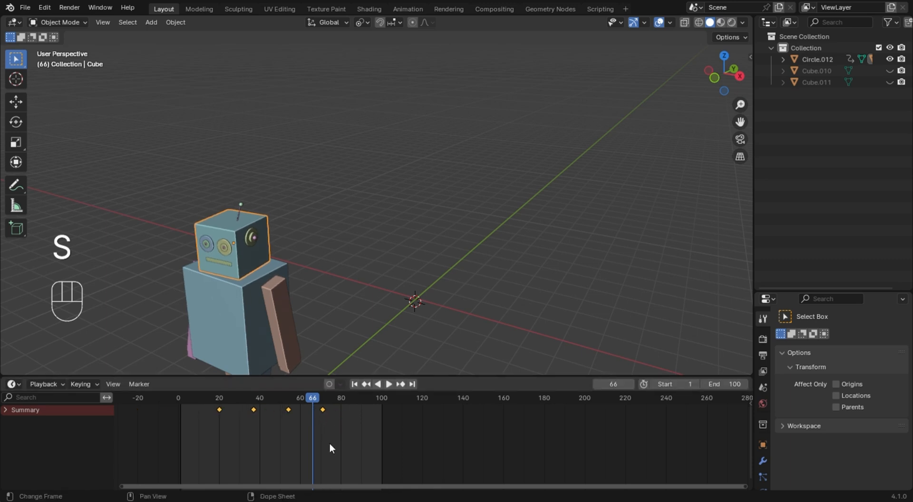
pyautogui.click(219, 402)
pyautogui.press('s')
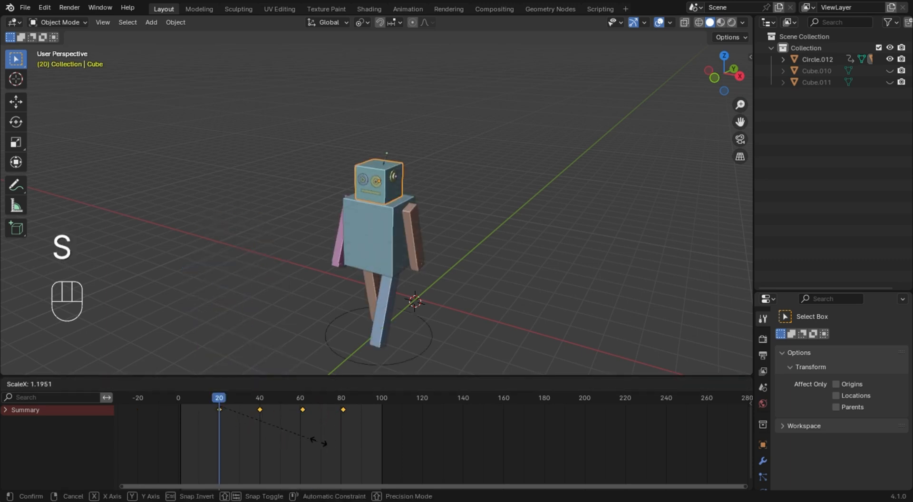
pyautogui.click(331, 447)
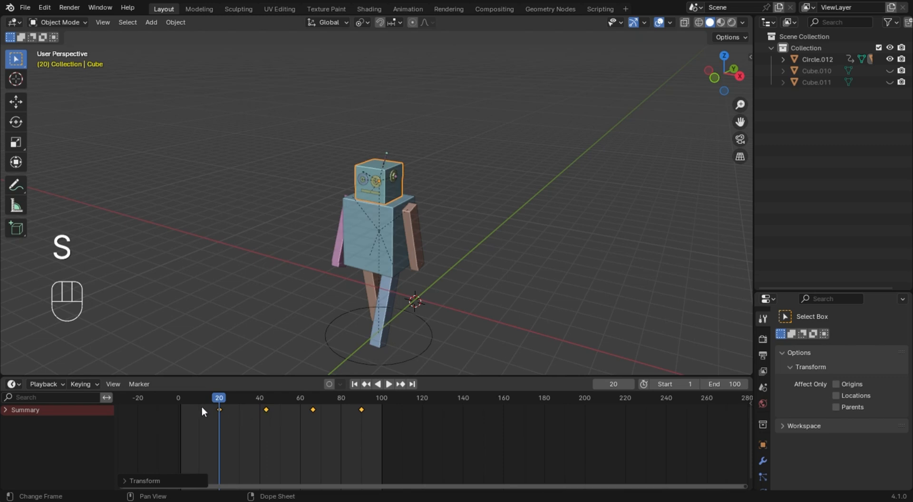
# Play the walk from near the start to check the slower head turns up to frame 90.
pyautogui.click(189, 399)
pyautogui.press('space')
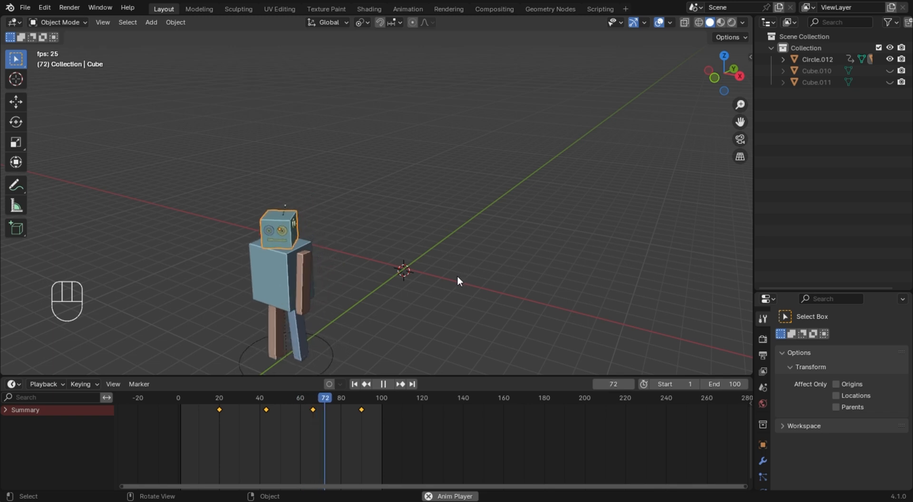
pyautogui.press('space')
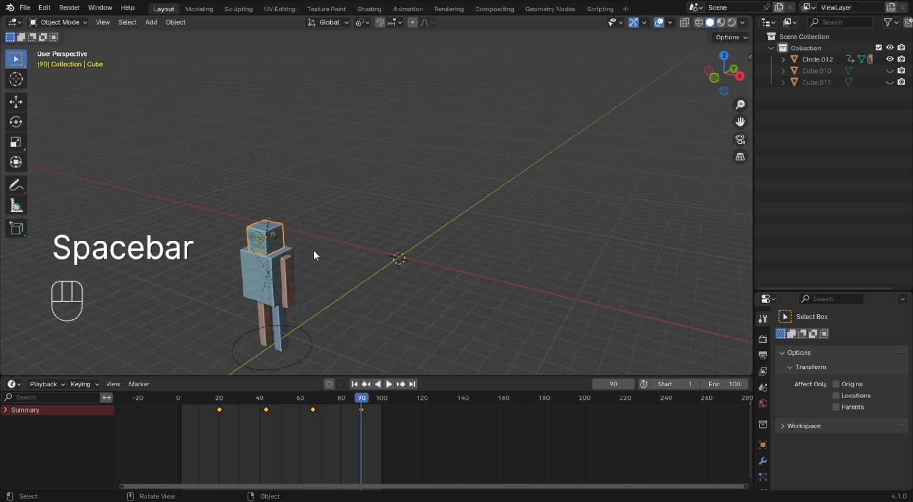
# Replay the walk with its head turns from a lower angle and scrub the timeline to frame 91.
pyautogui.moveTo(312, 250); pyautogui.dragTo(341, 228, button='middle')
pyautogui.scroll(3, 213, 199)
pyautogui.scroll(-2, 207, 205)
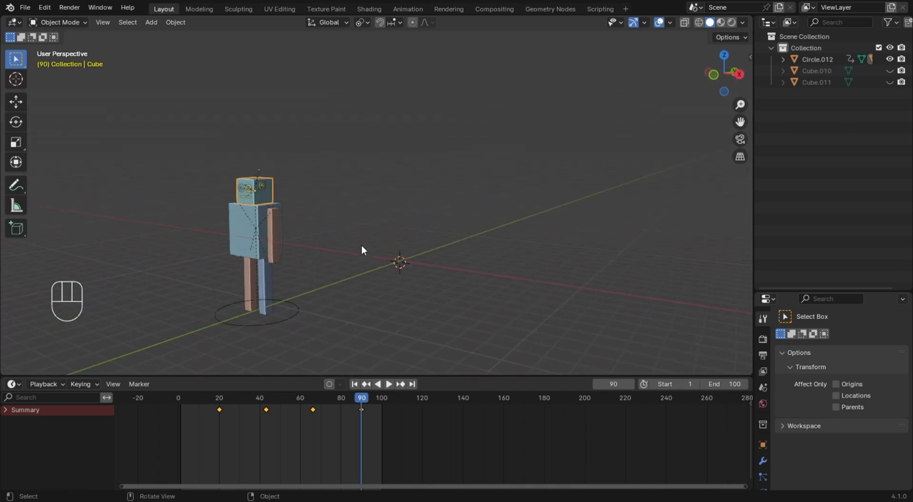
pyautogui.scroll(4, 236, 193)
pyautogui.scroll(-4, 234, 199)
pyautogui.click(185, 397)
pyautogui.press('space')
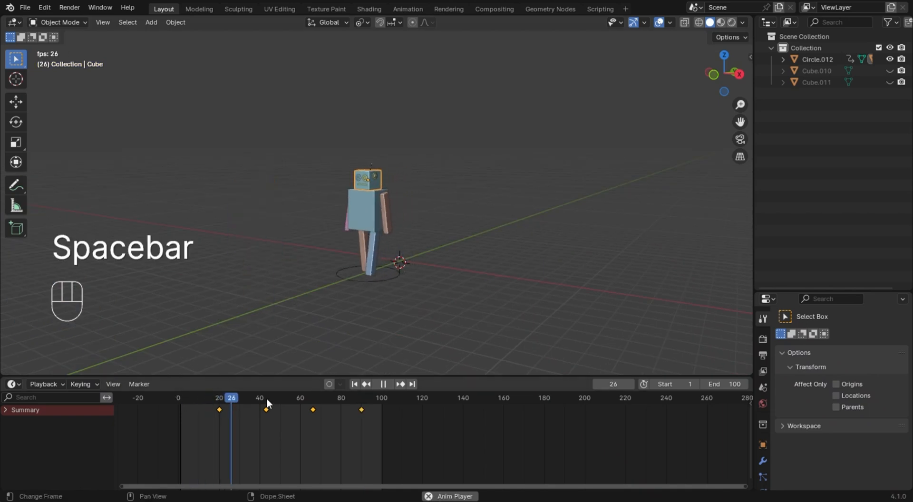
pyautogui.press('space')
pyautogui.press('space')
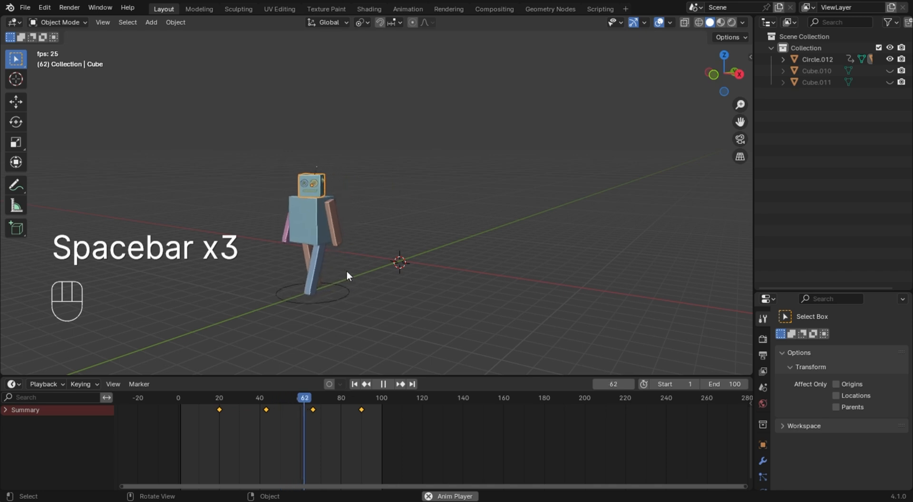
pyautogui.press('space')
pyautogui.press('space')
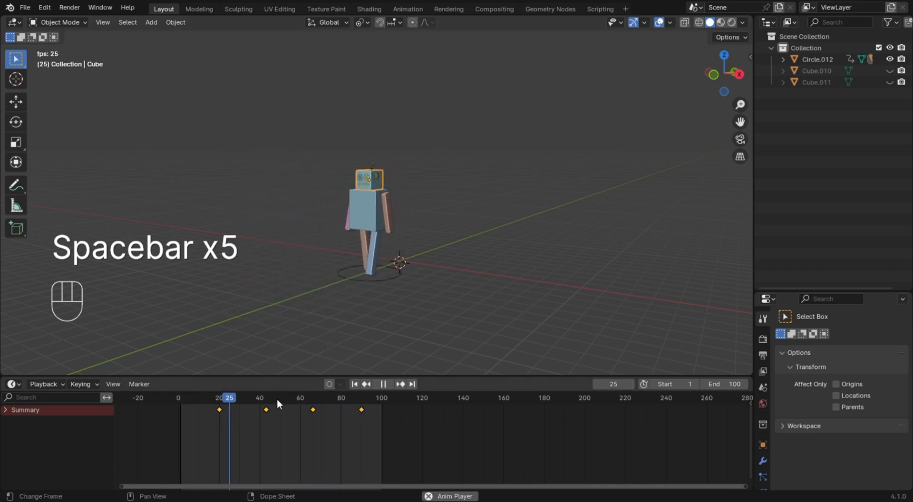
pyautogui.press('space')
pyautogui.moveTo(232, 395); pyautogui.dragTo(363, 465)
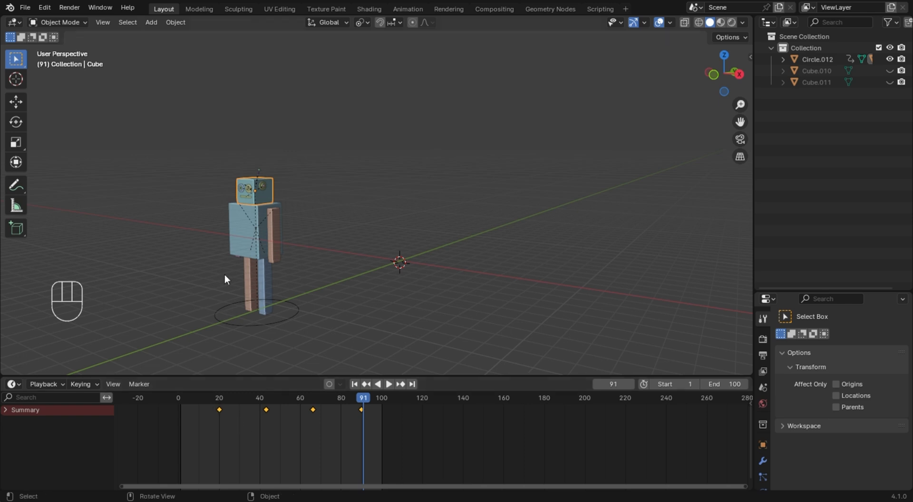
# View the robot from its other side and play the whole walk from frame 0 to review the animation.
pyautogui.moveTo(251, 254); pyautogui.dragTo(443, 228, button='middle')
pyautogui.scroll(-5, 362, 278)
pyautogui.scroll(3, 463, 206)
pyautogui.scroll(4, 463, 206)
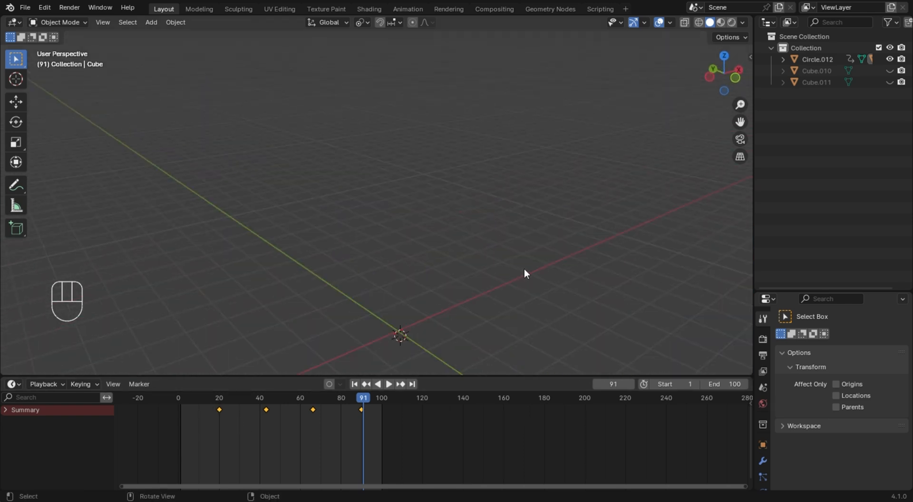
pyautogui.scroll(-2, 517, 267)
pyautogui.keyDown('shift'); pyautogui.moveTo(517, 267); pyautogui.dragTo(313, 163, button='middle'); pyautogui.keyUp('shift')
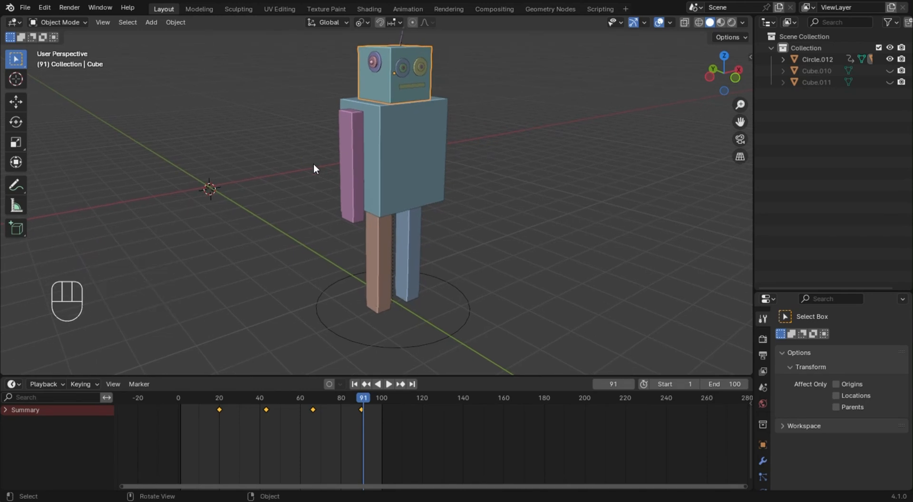
pyautogui.scroll(-3, 464, 209)
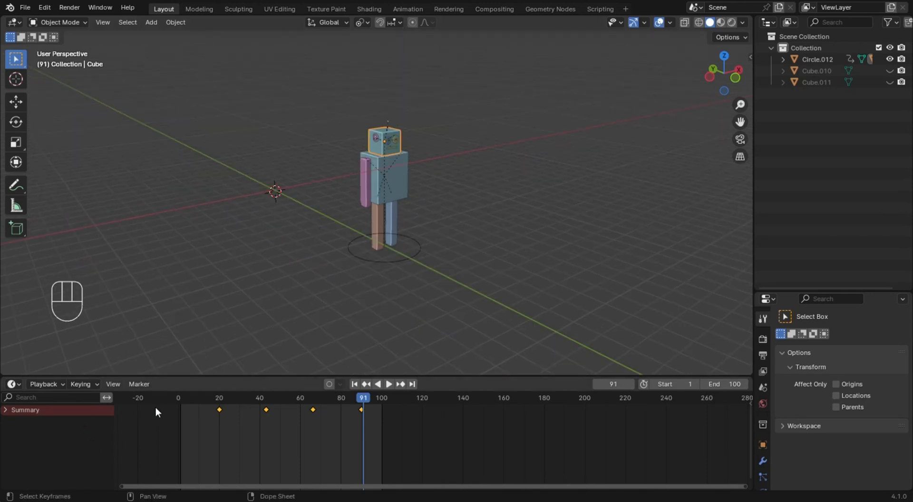
pyautogui.moveTo(184, 400); pyautogui.dragTo(180, 409)
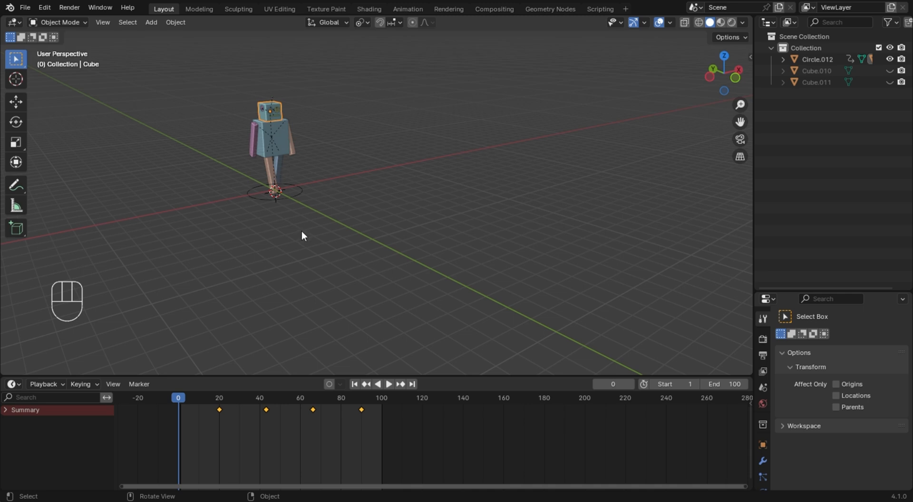
pyautogui.press('space')
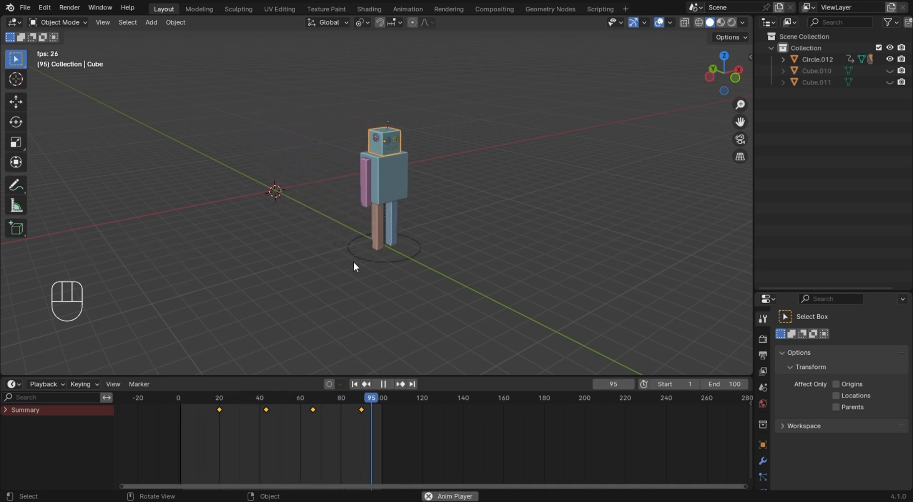
pyautogui.press('space')
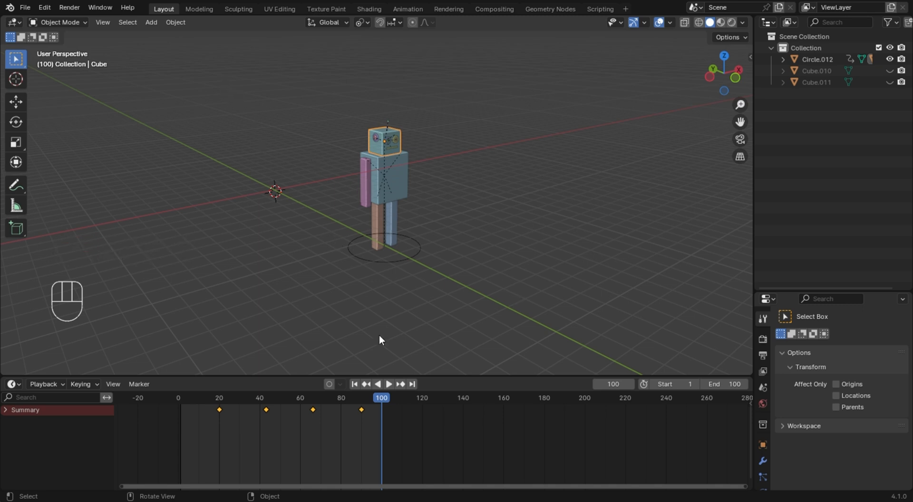
pyautogui.click(193, 398)
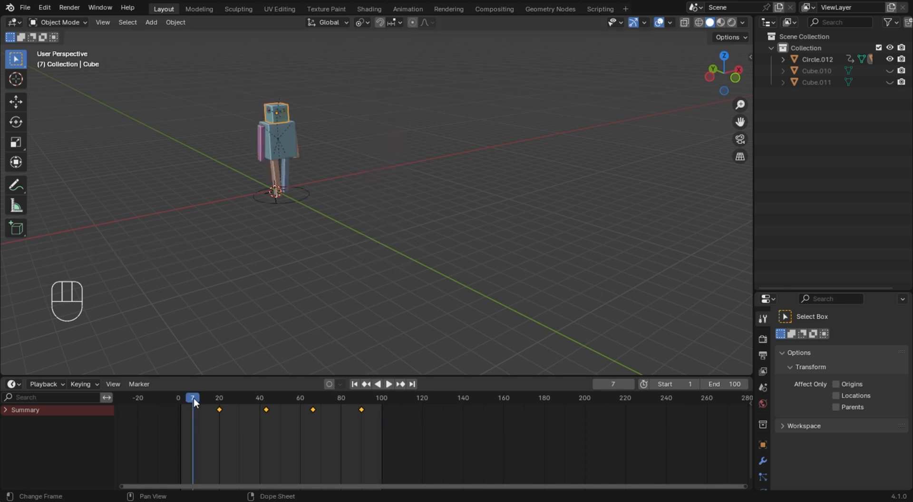